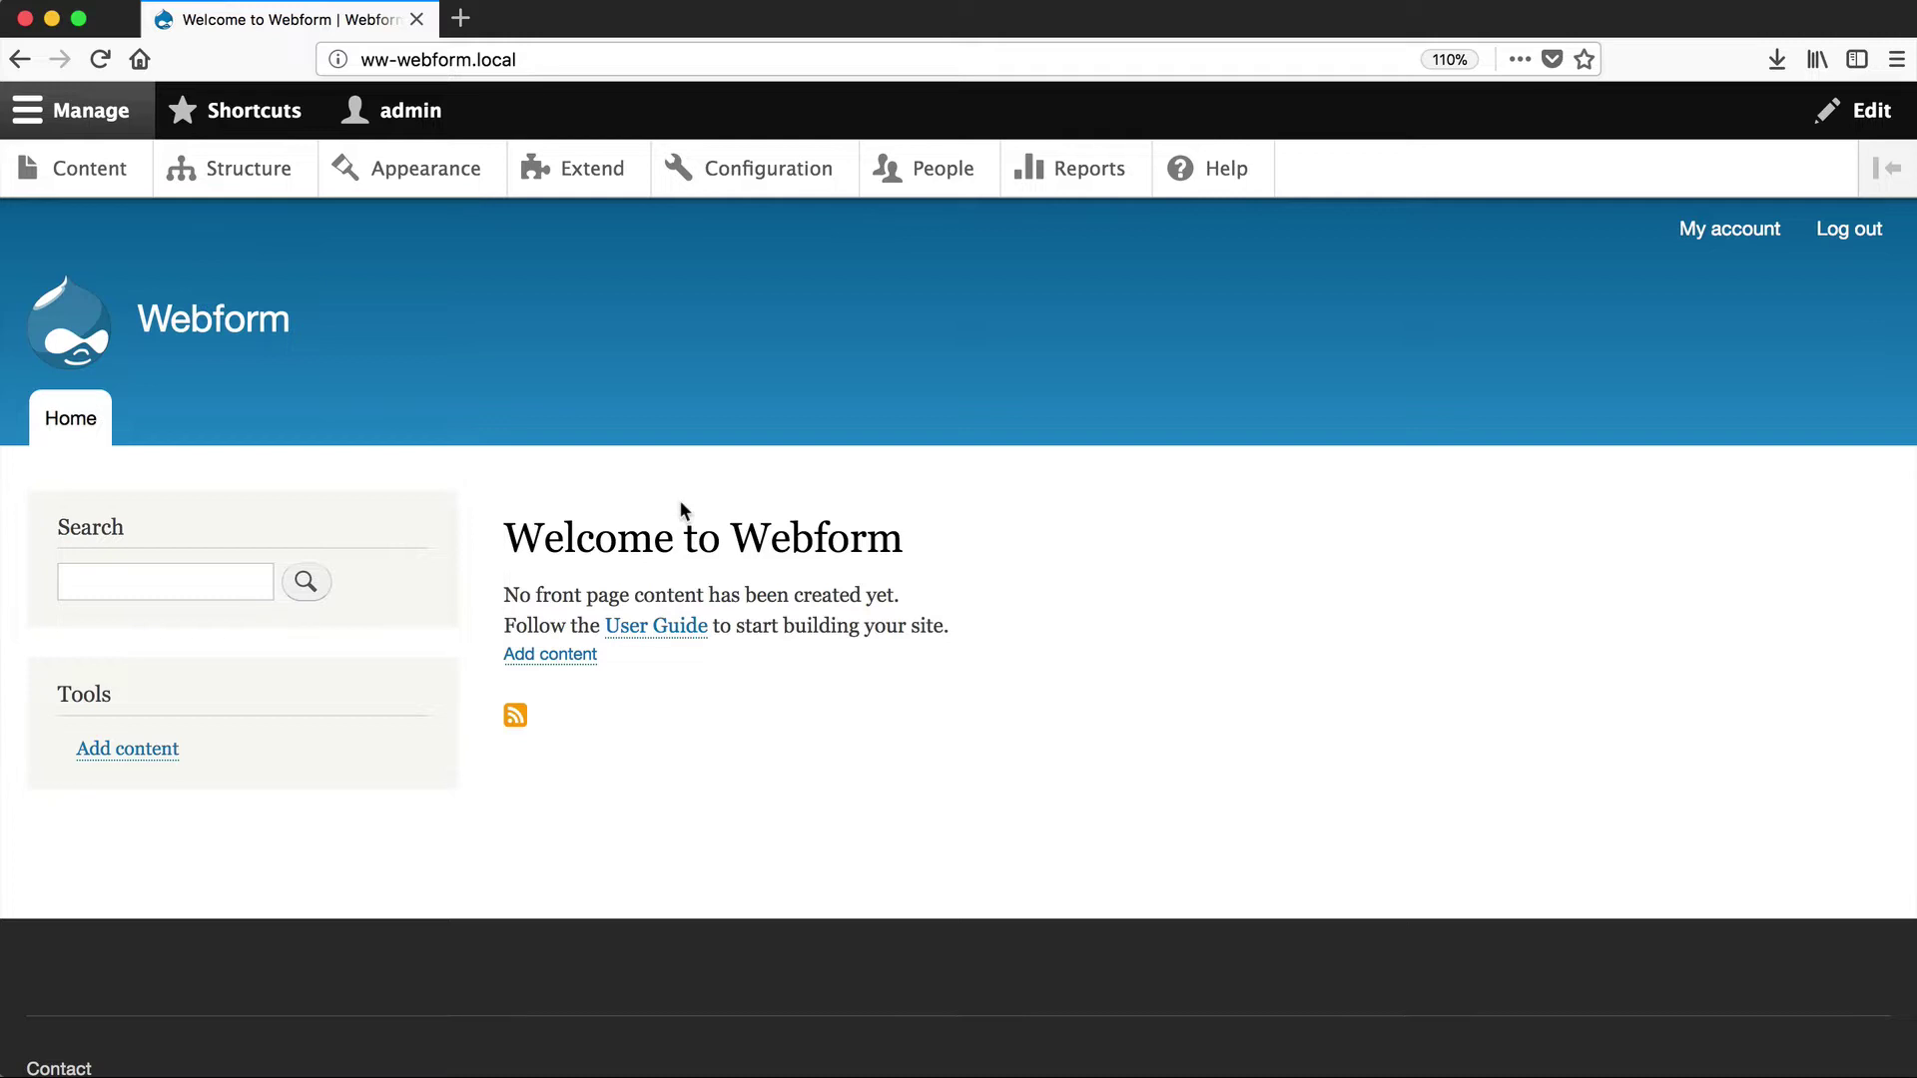
Step: Navigate to Structure > Webforms
left_click(258, 177)
scroll(228, 521, "down", 5)
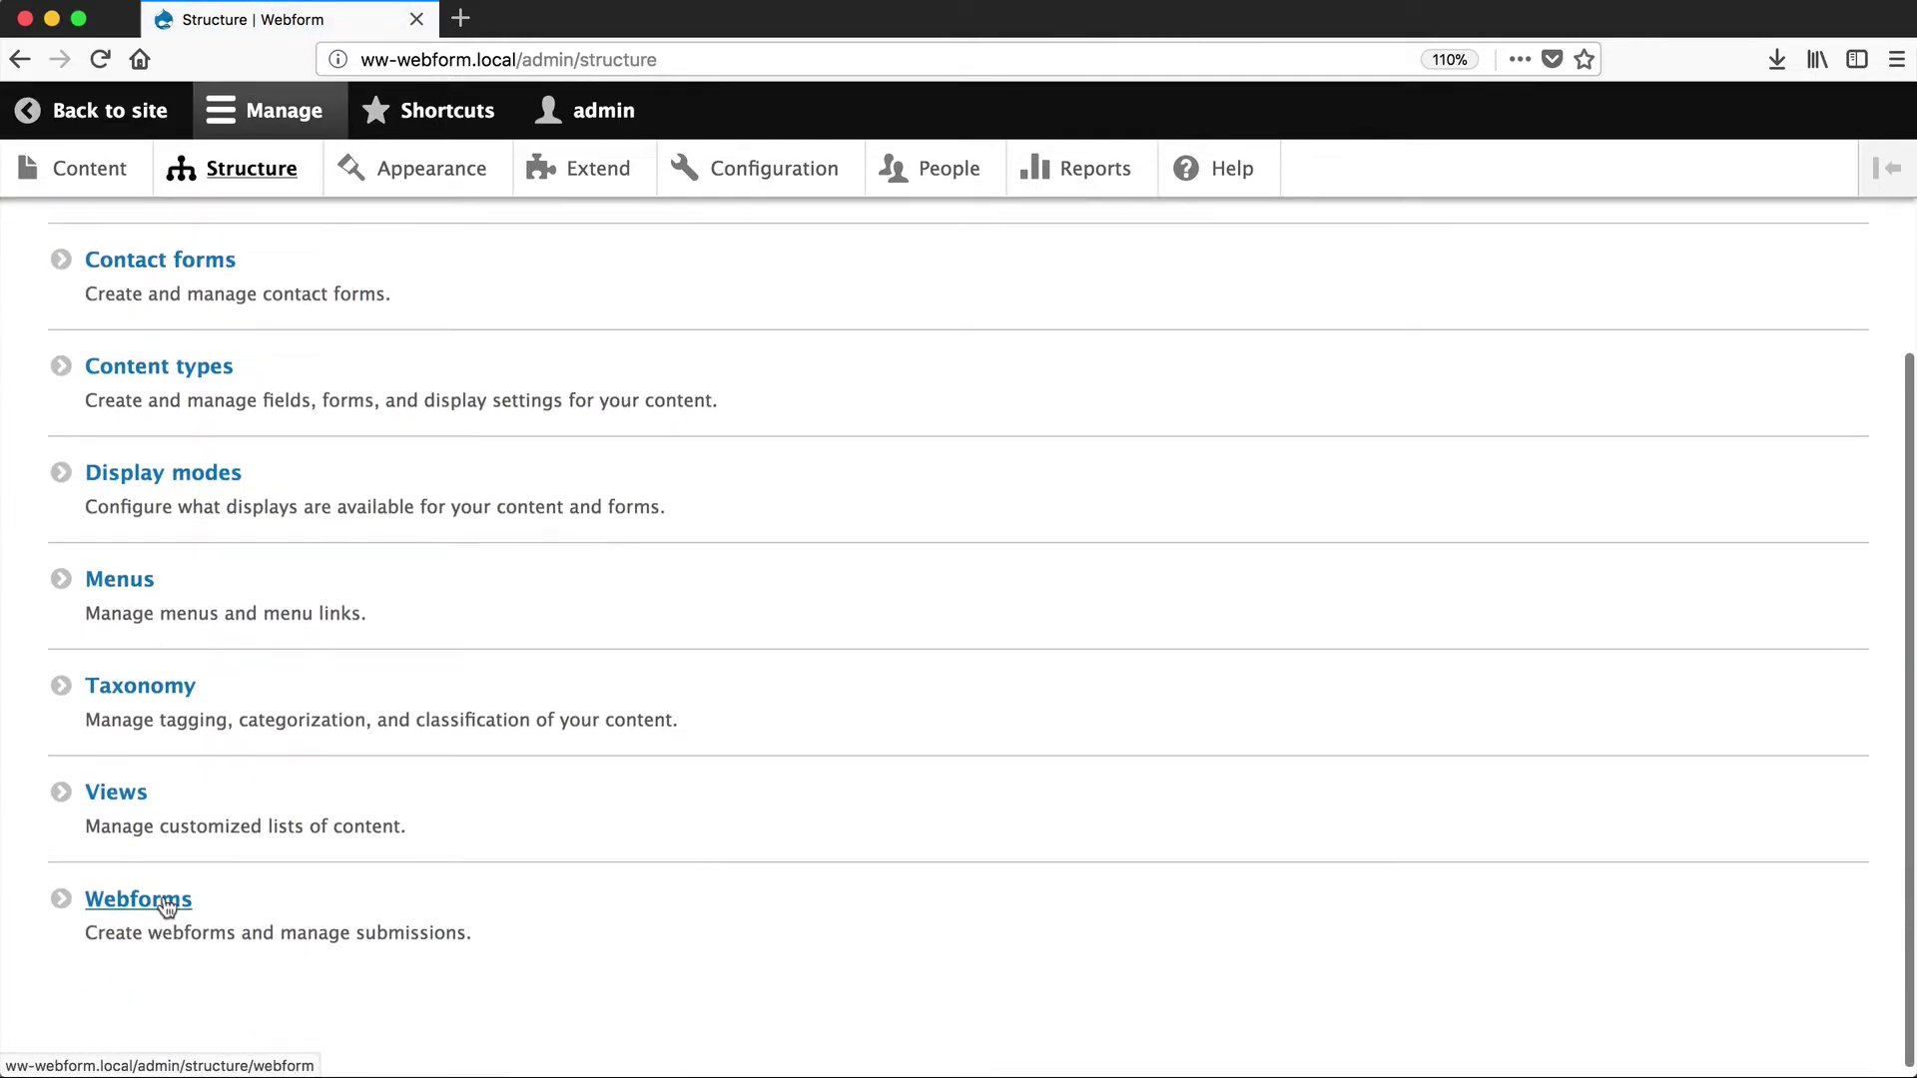
left_click(163, 895)
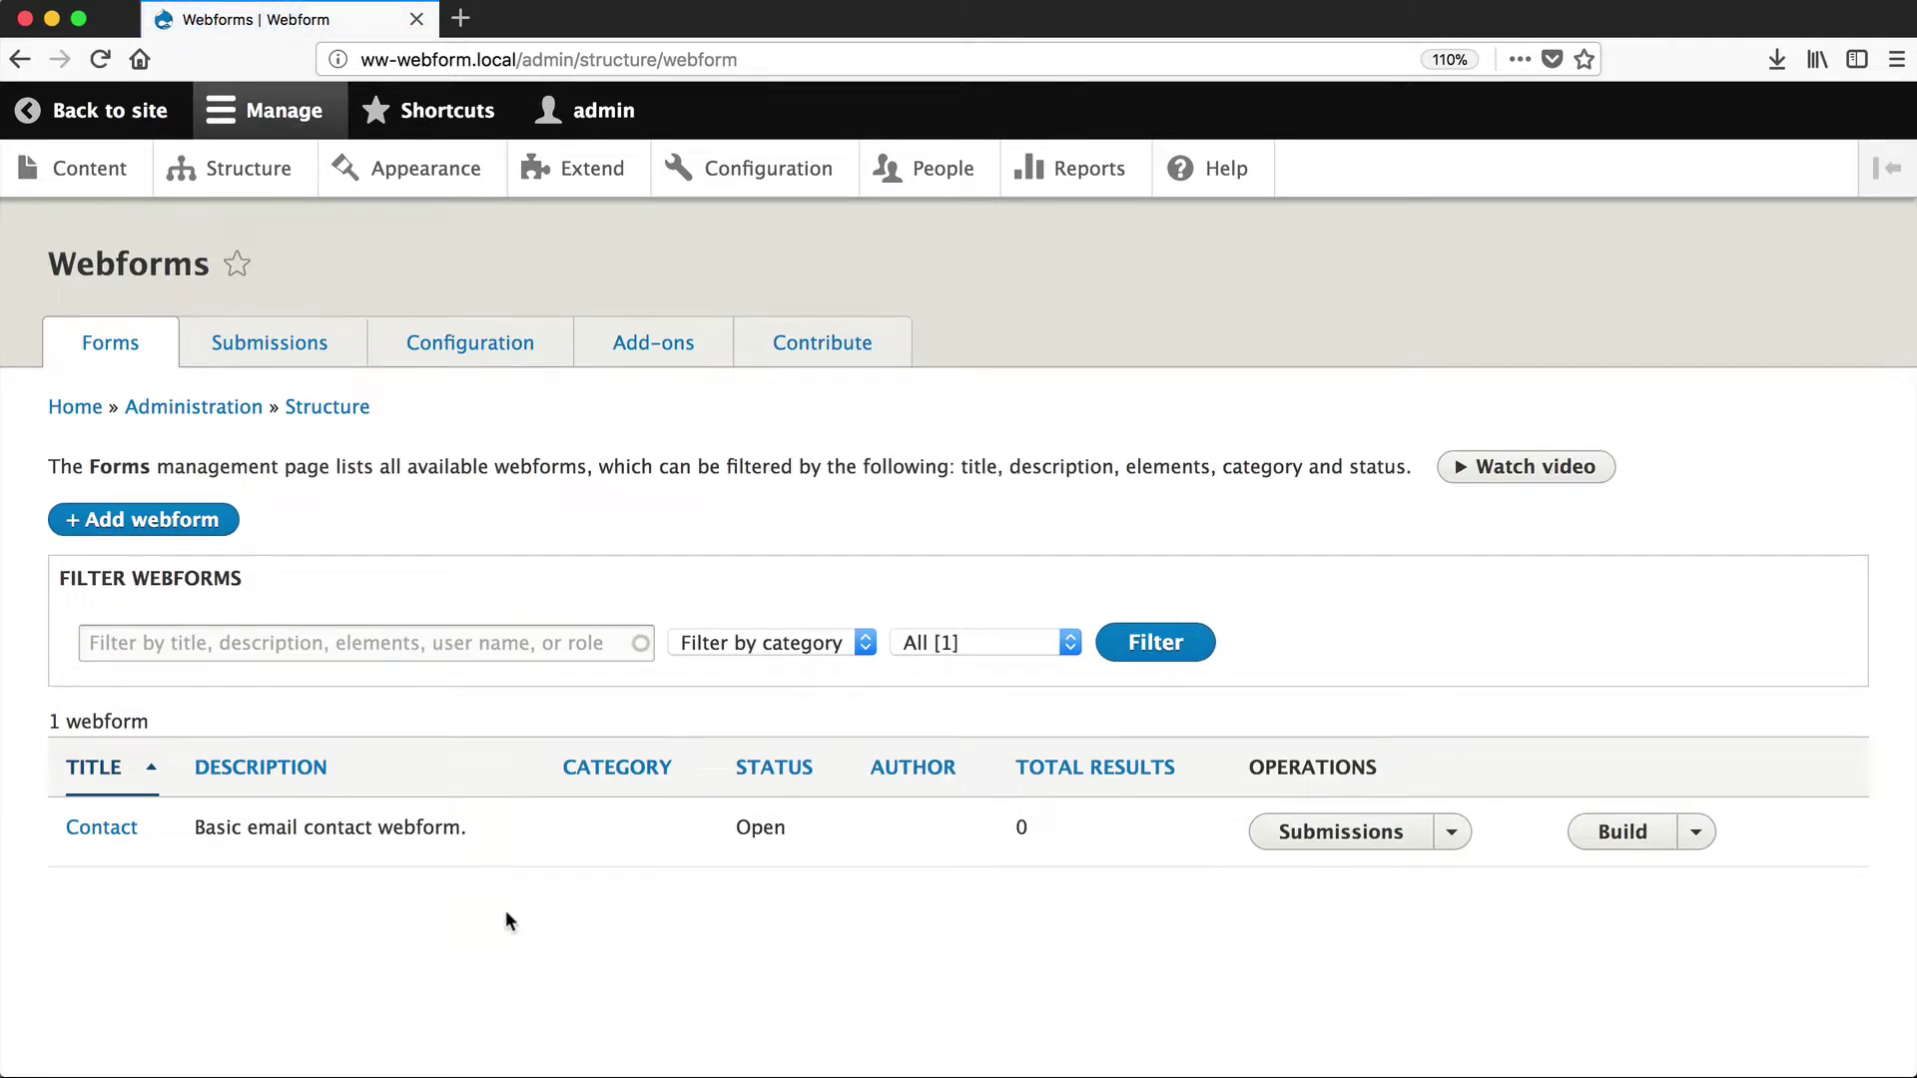
Step: Add a new webform titled 'Request a callback' and save it
left_click(183, 523)
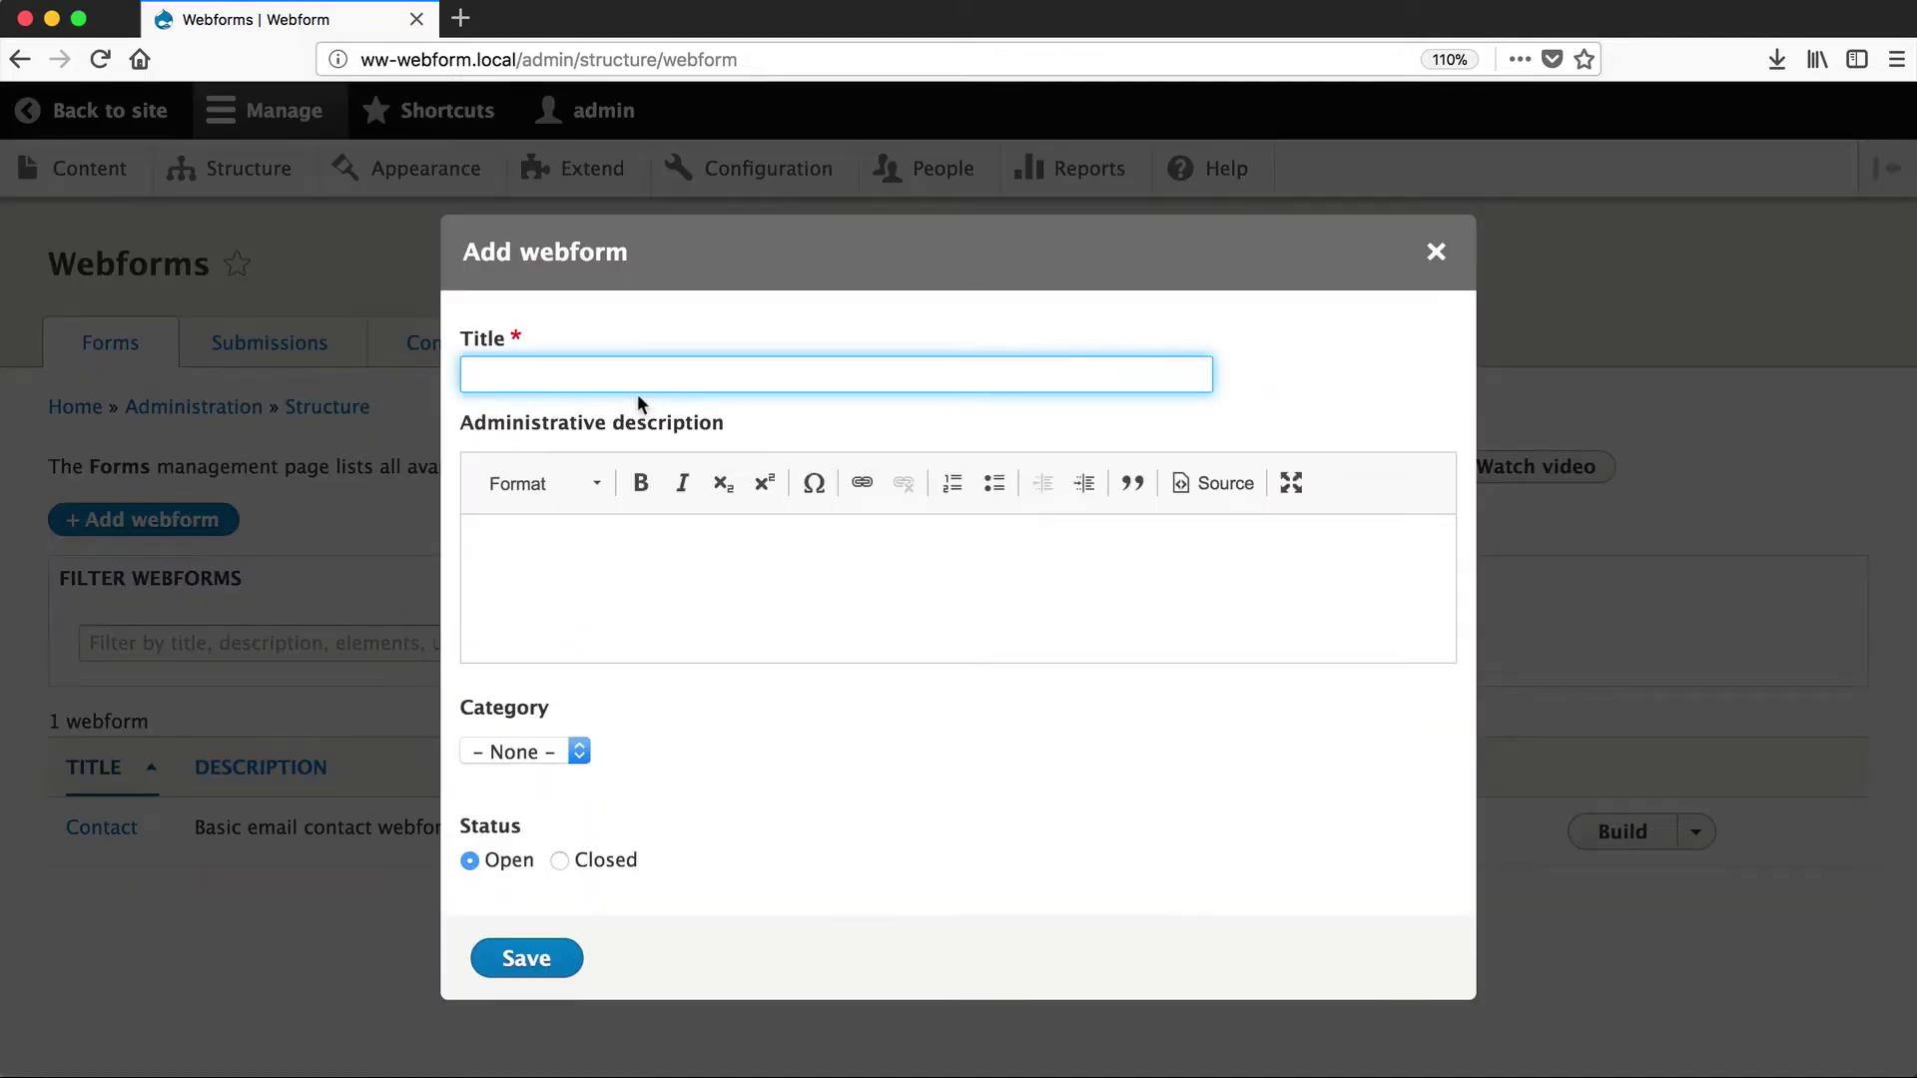
type("Request a c")
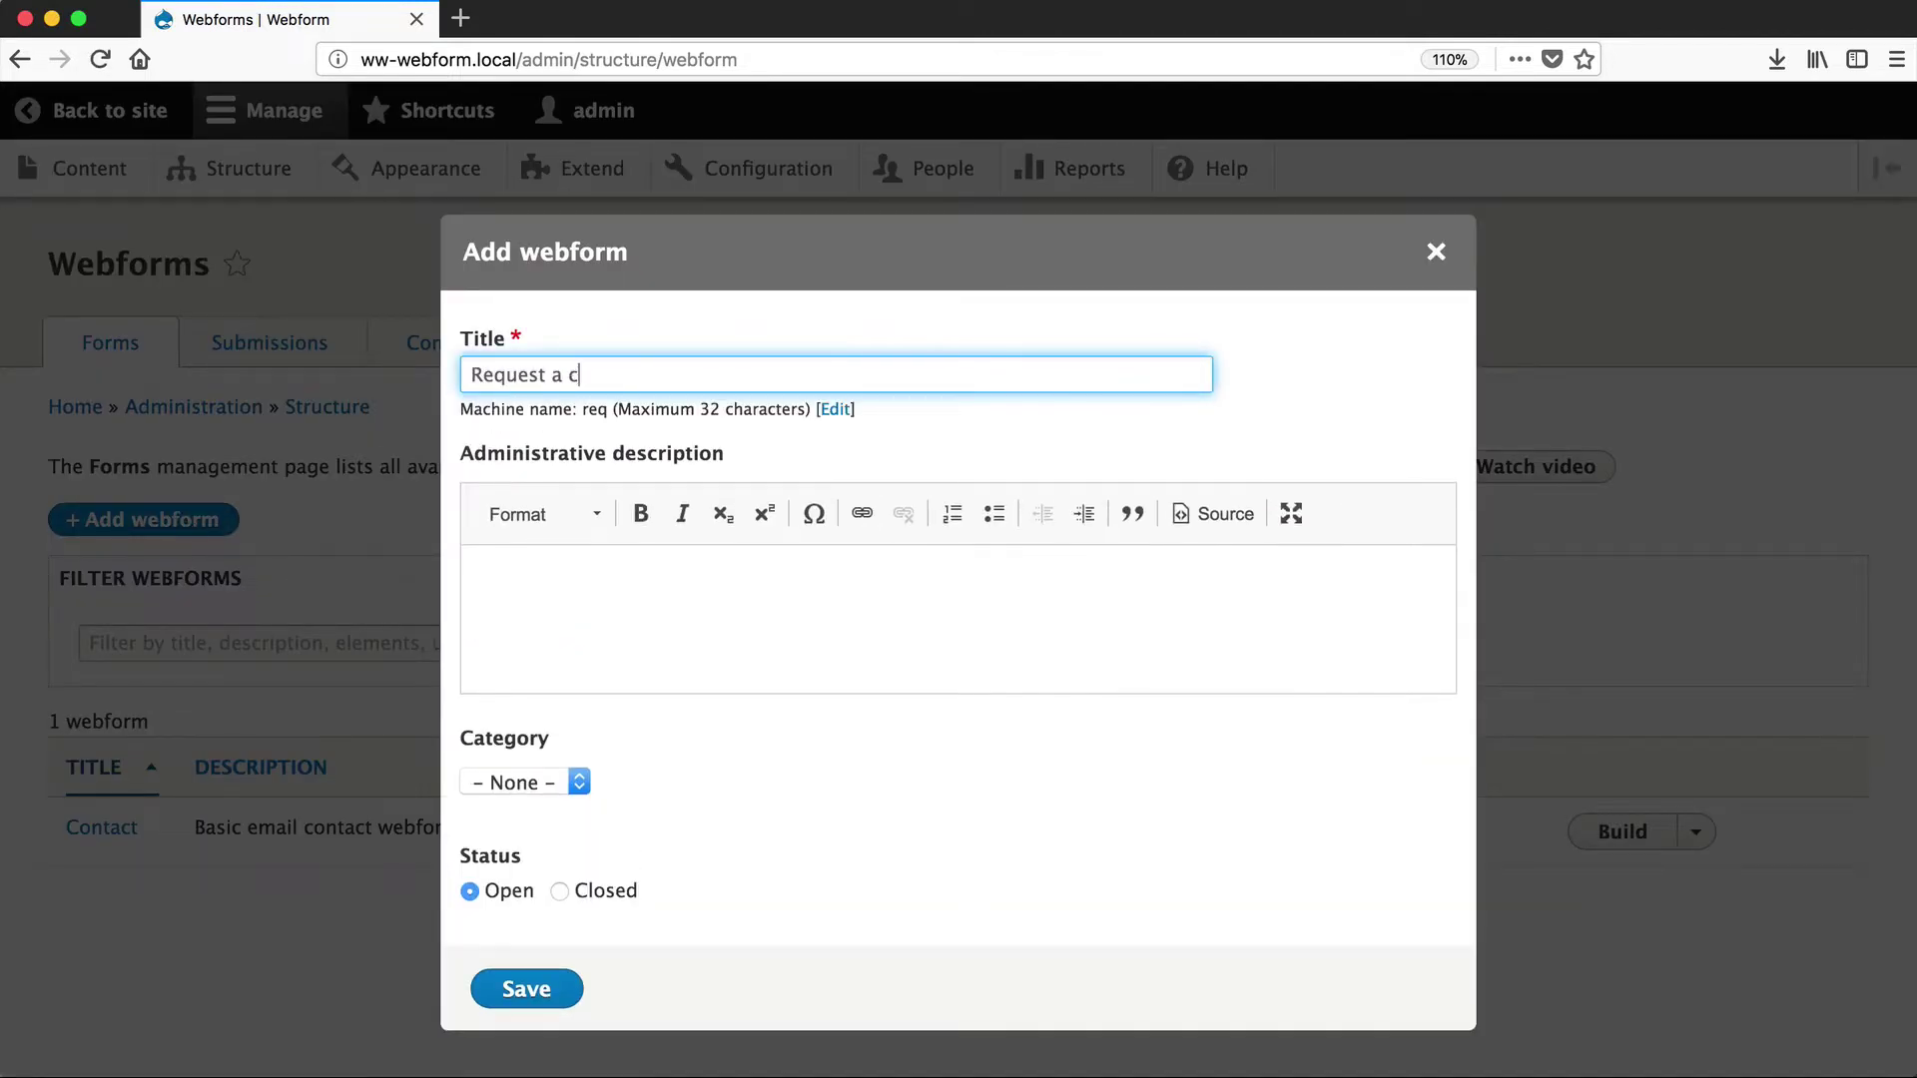
type("allback")
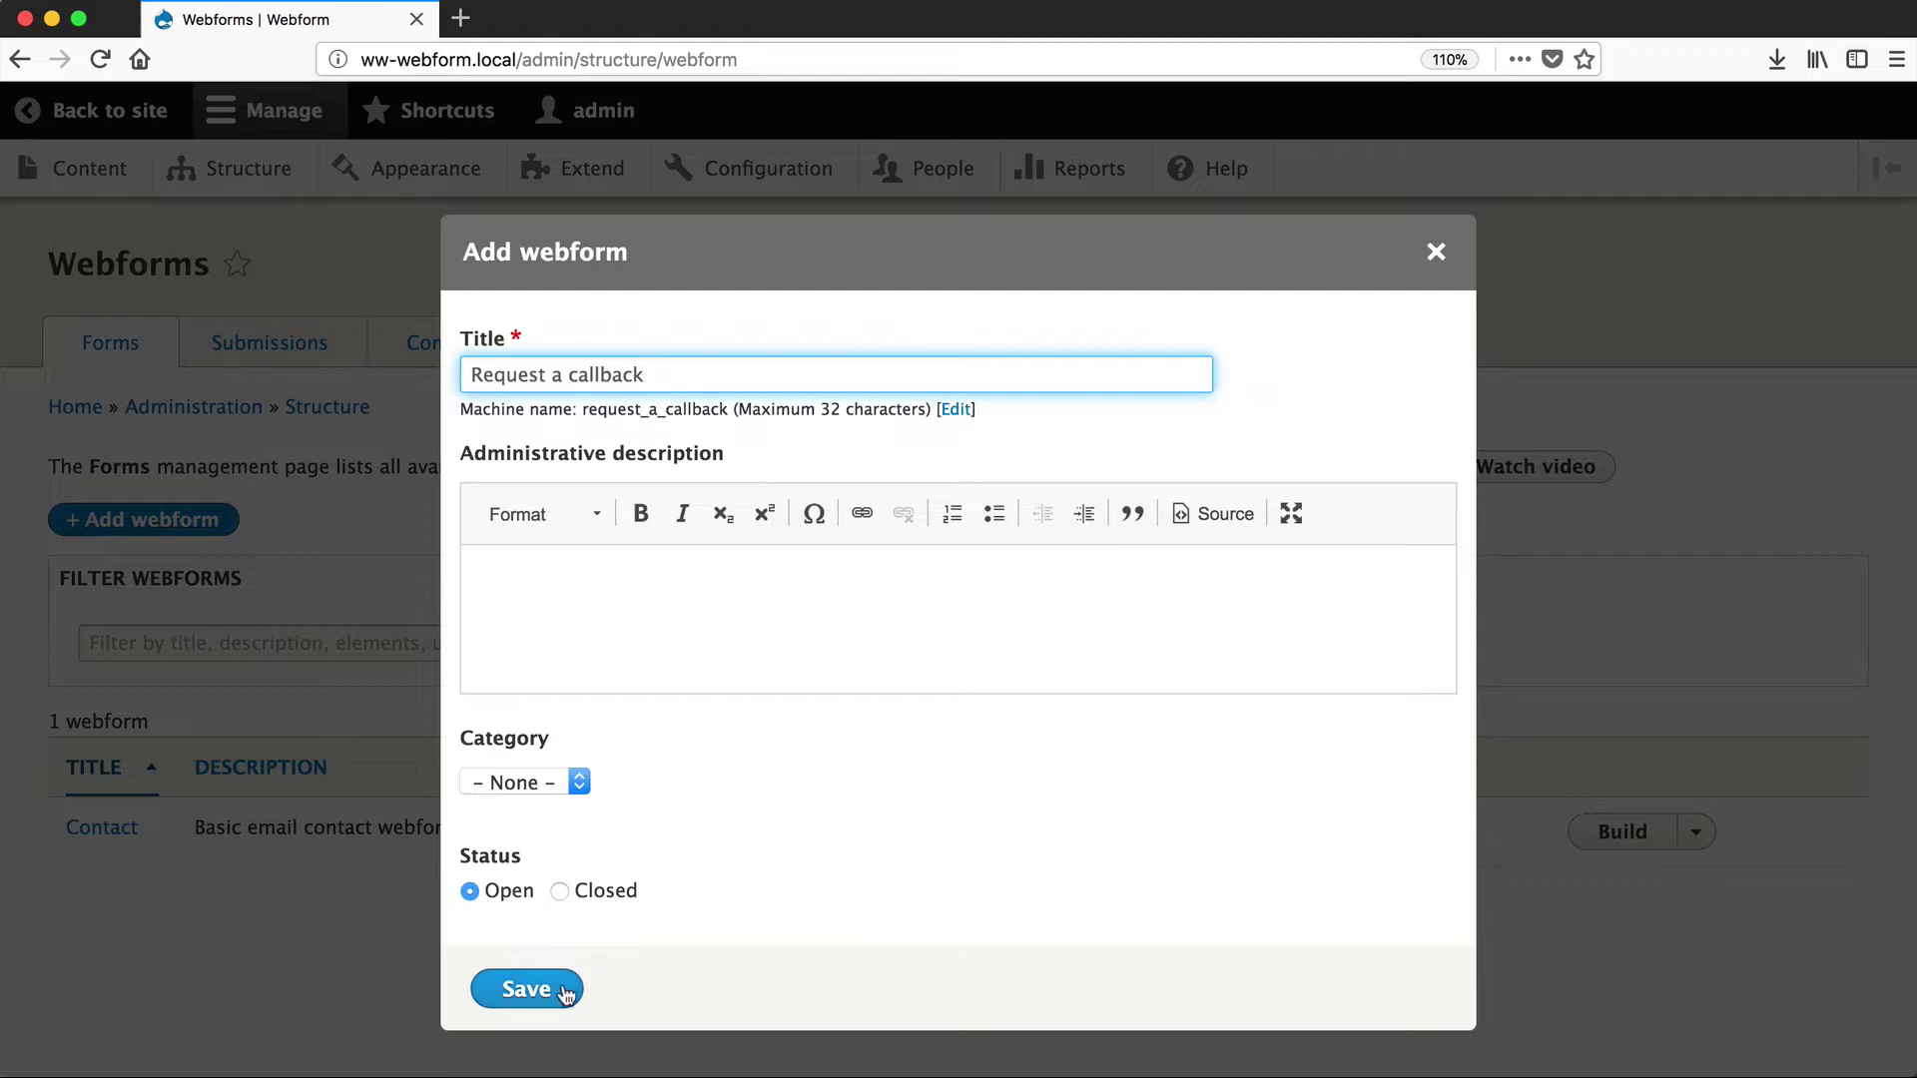
left_click(565, 991)
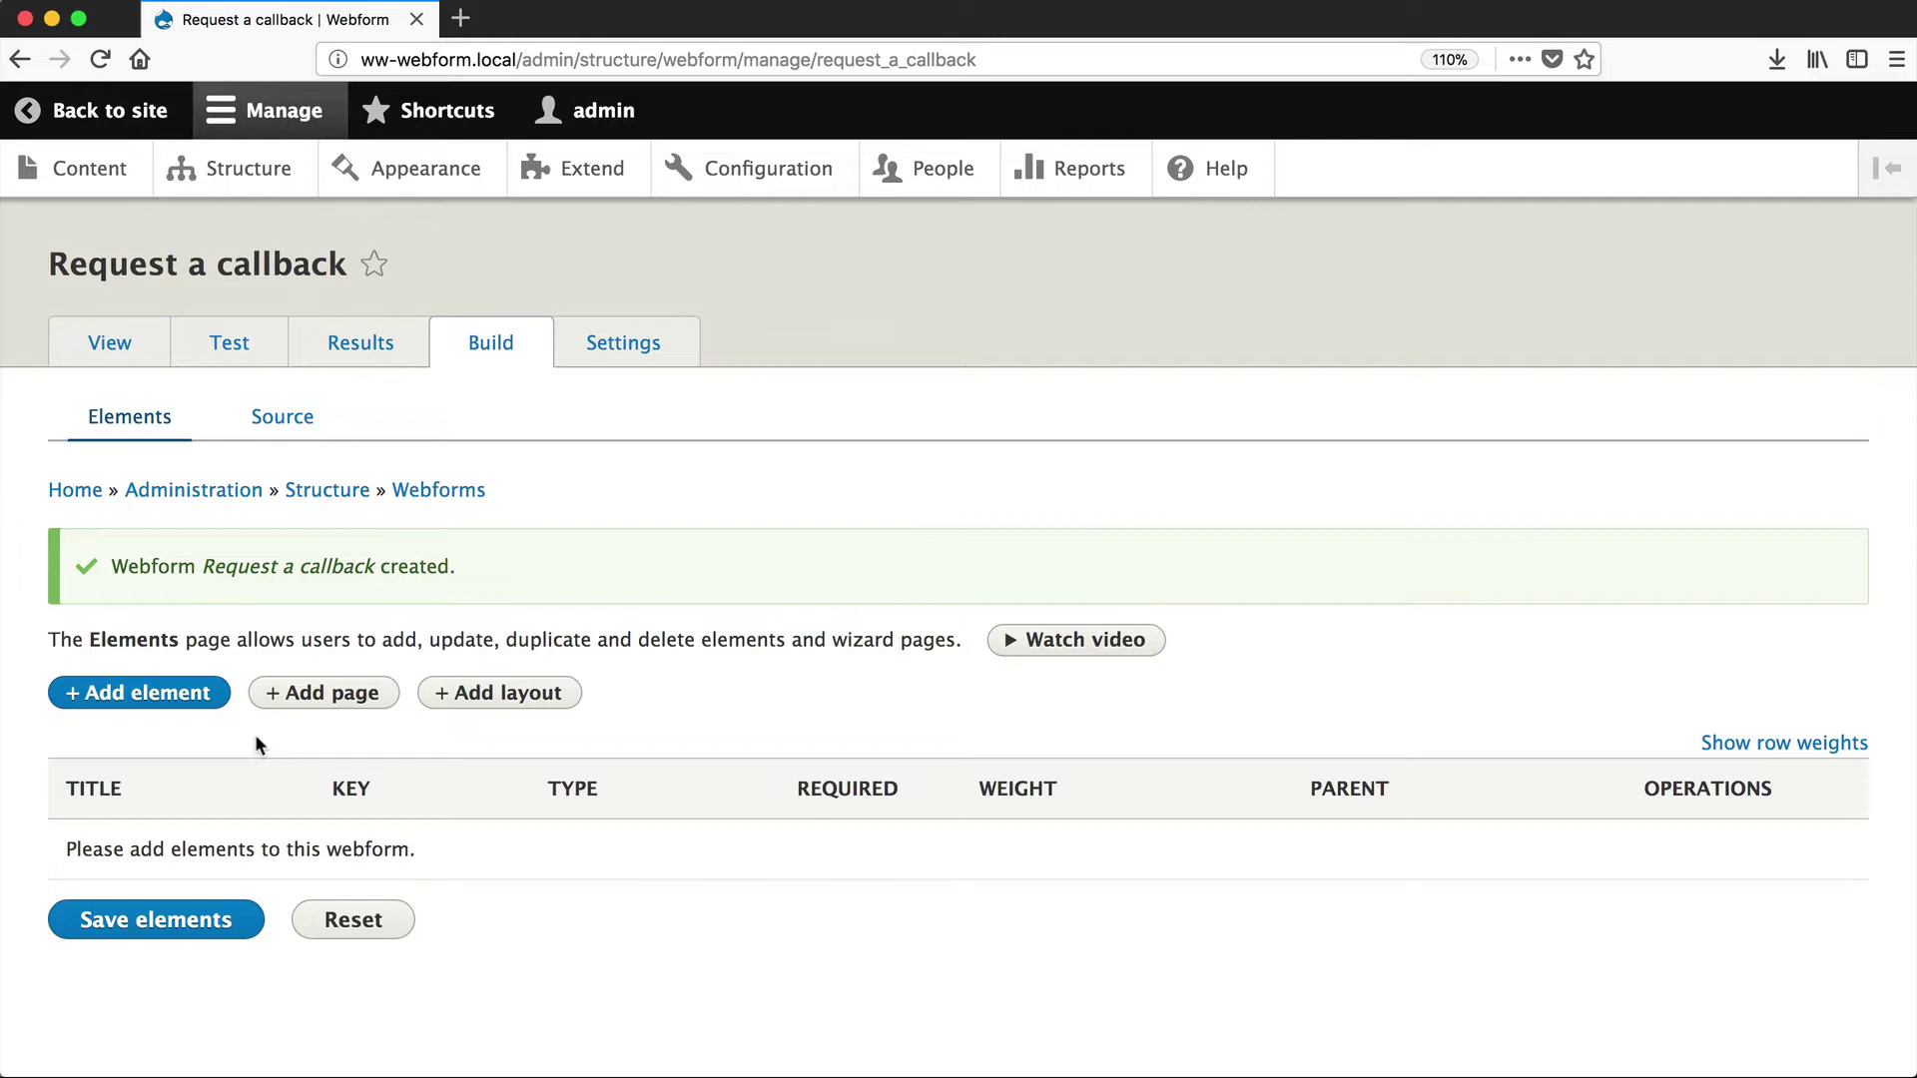
Step: Open the element type list and browse all available element types
left_click(150, 693)
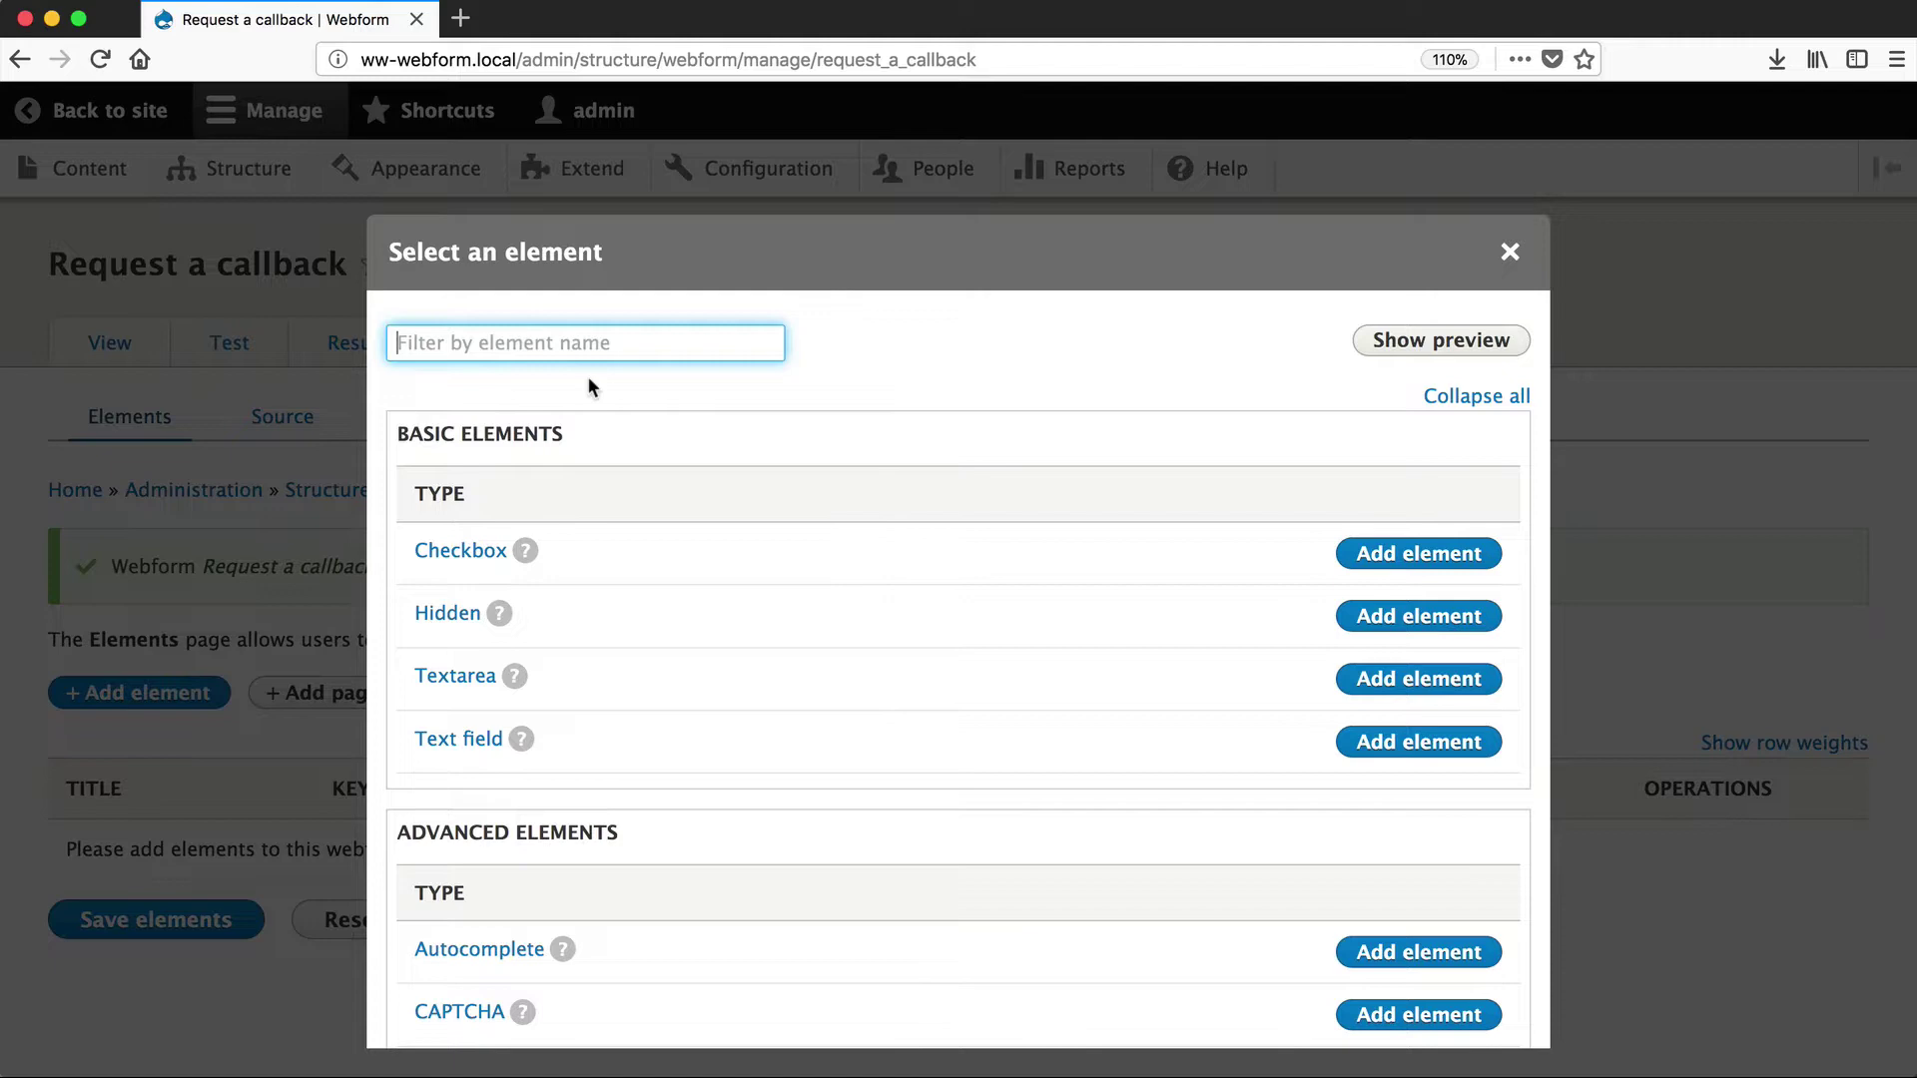
type("text")
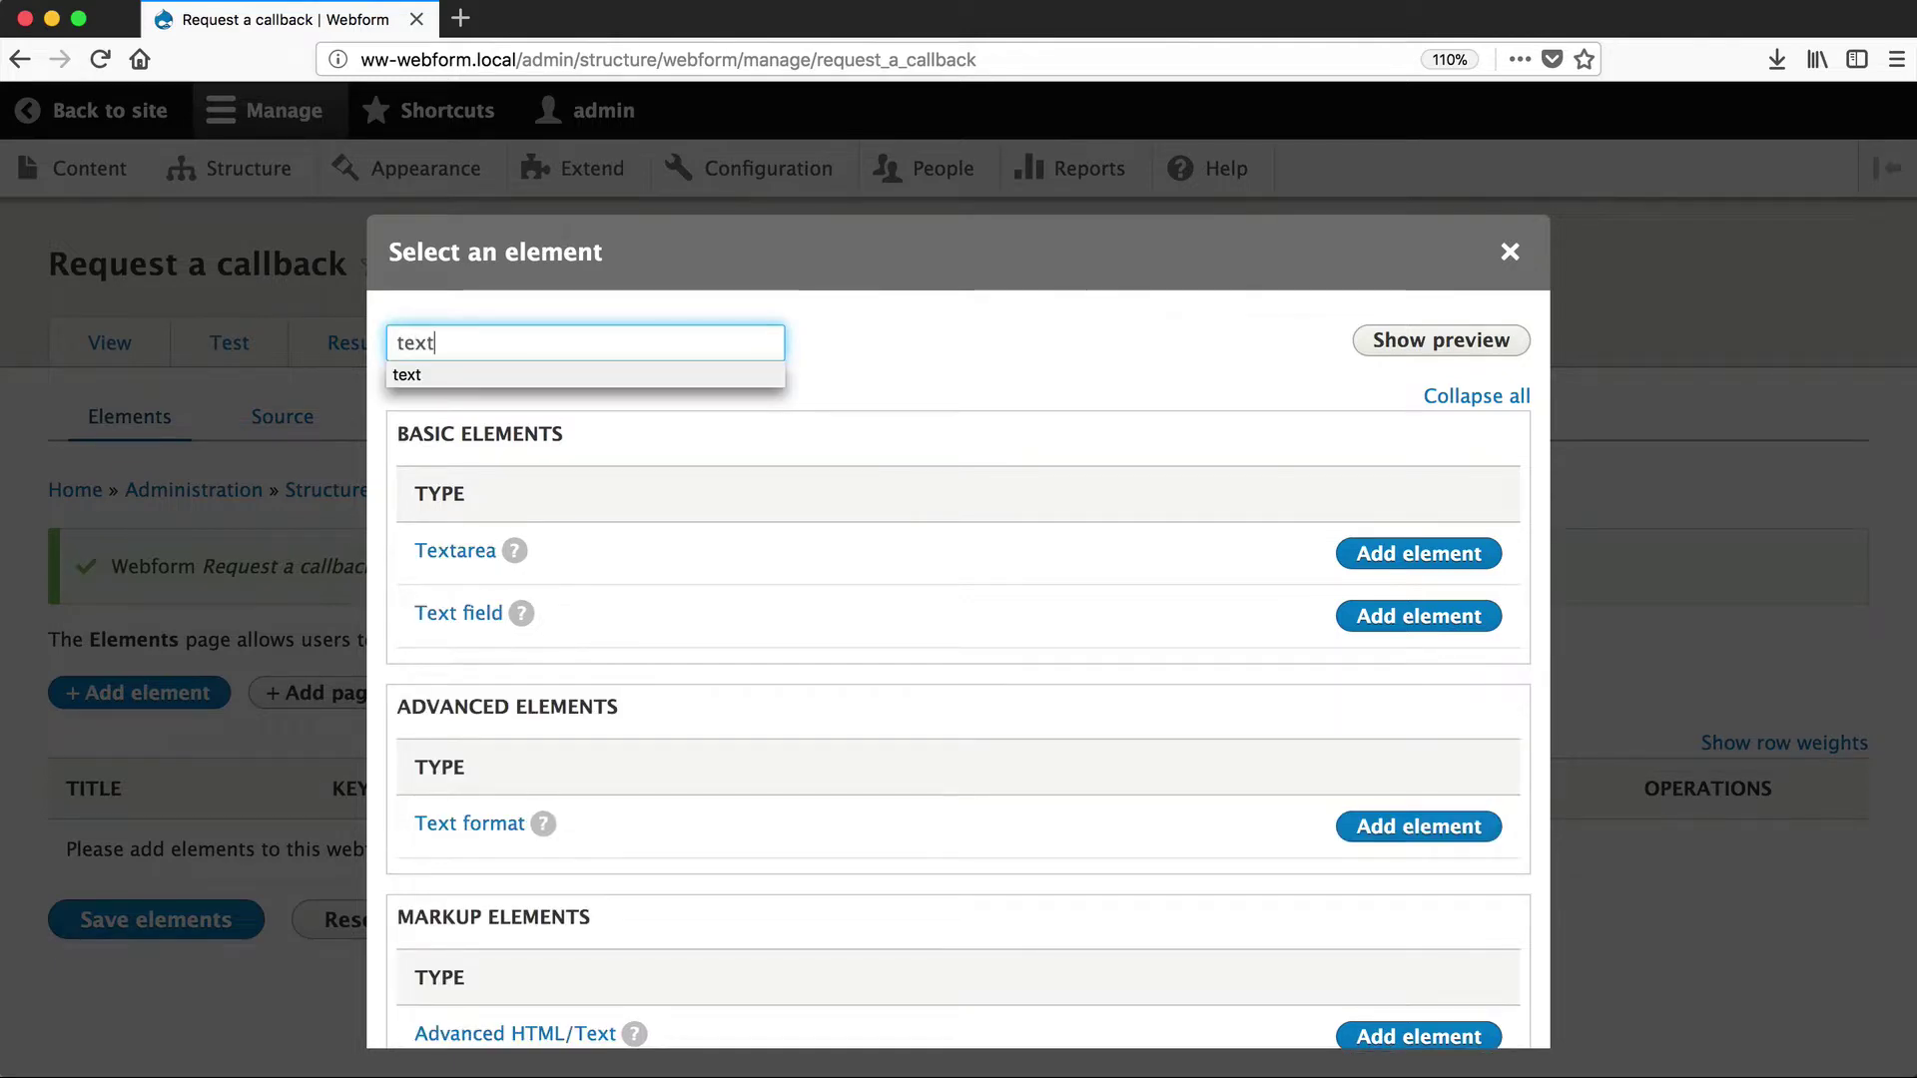
key("Escape")
key("Escape")
scroll(633, 467, "down", 20)
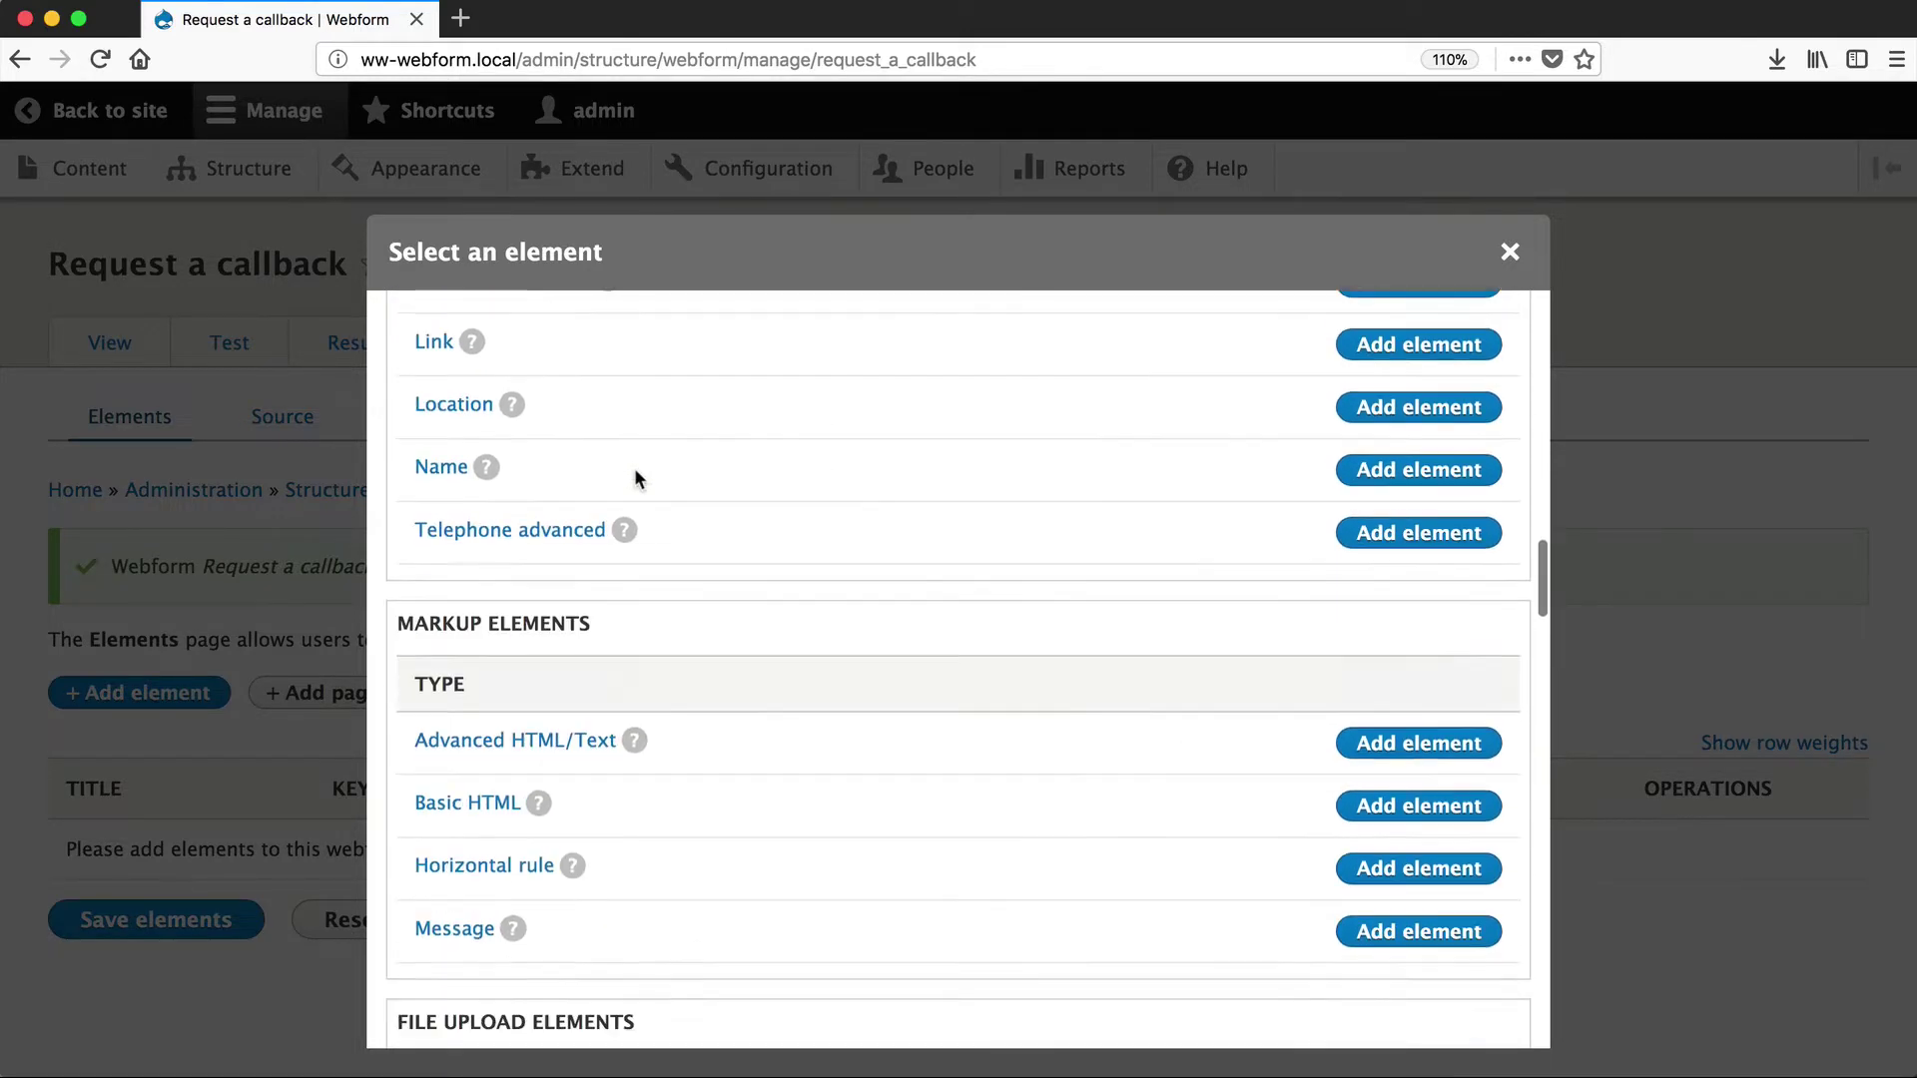
scroll(635, 478, "down", 4)
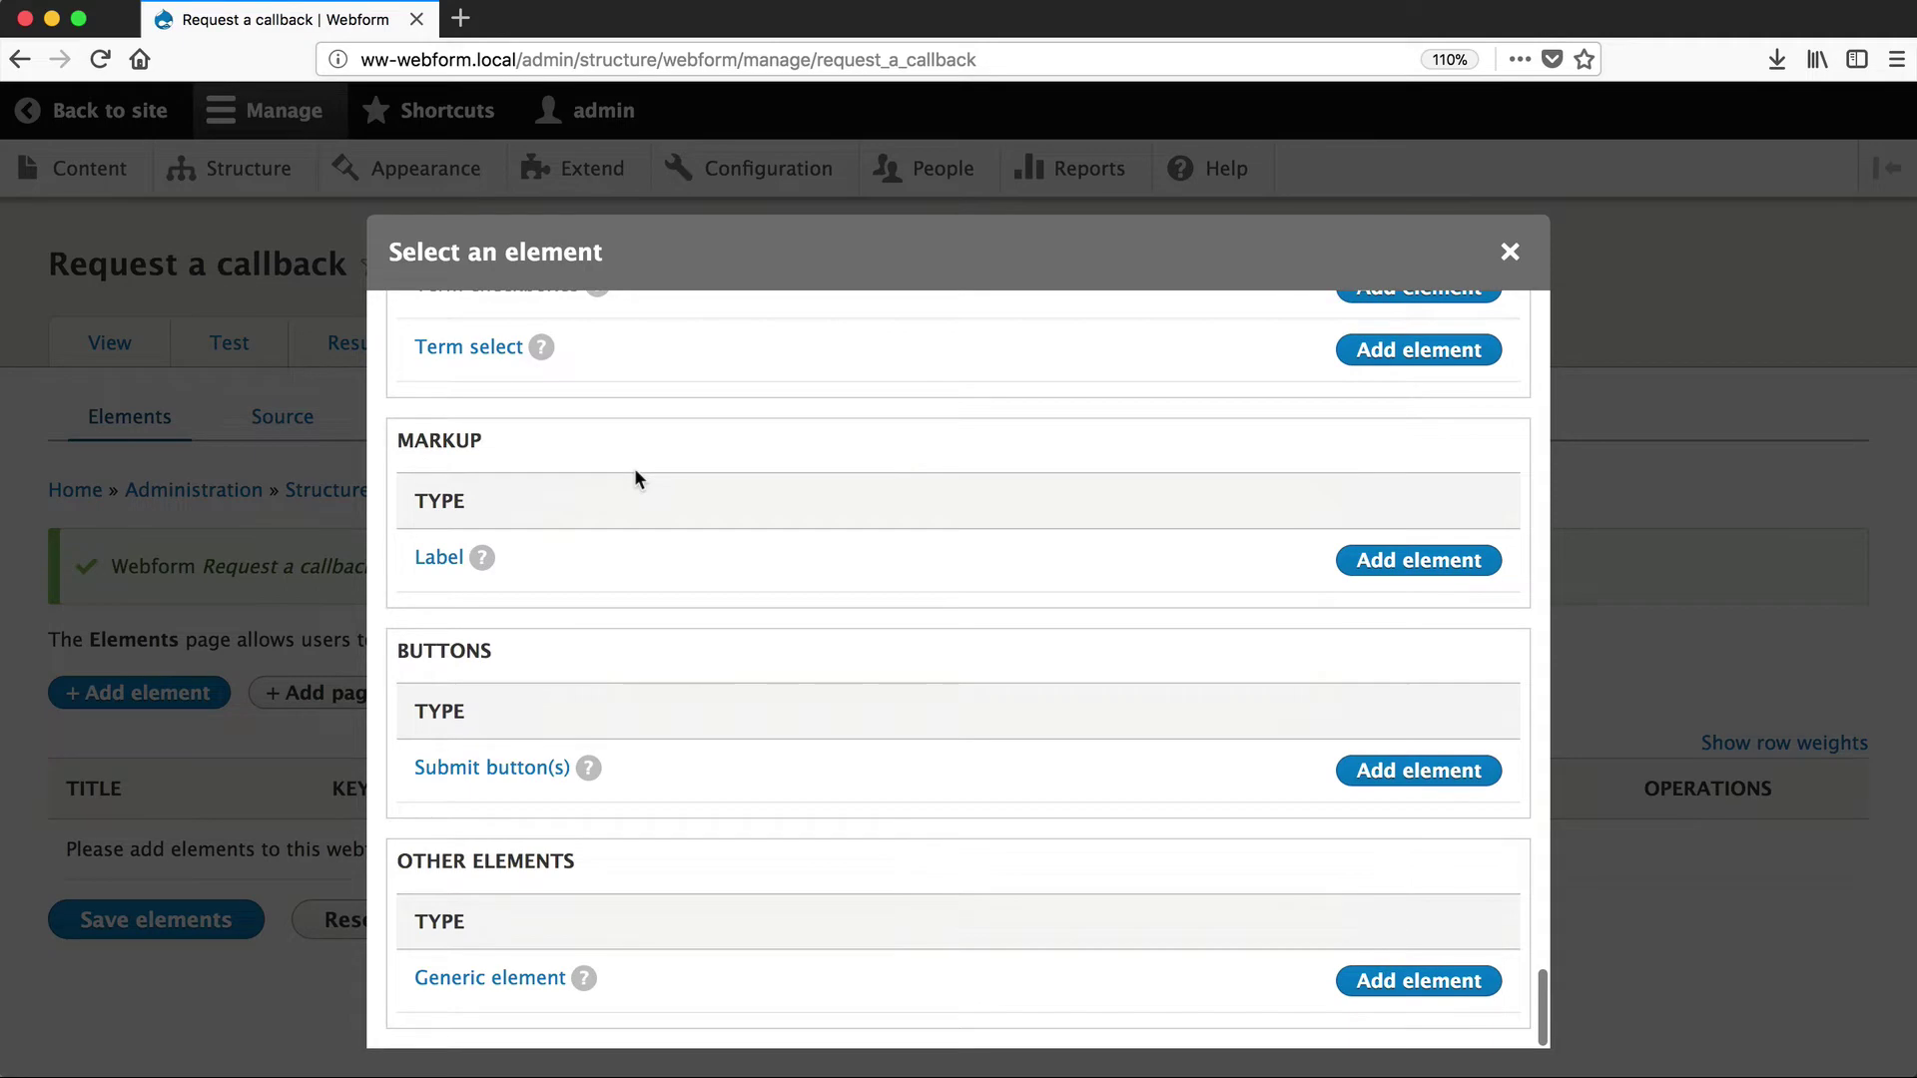
scroll(639, 479, "up", 20)
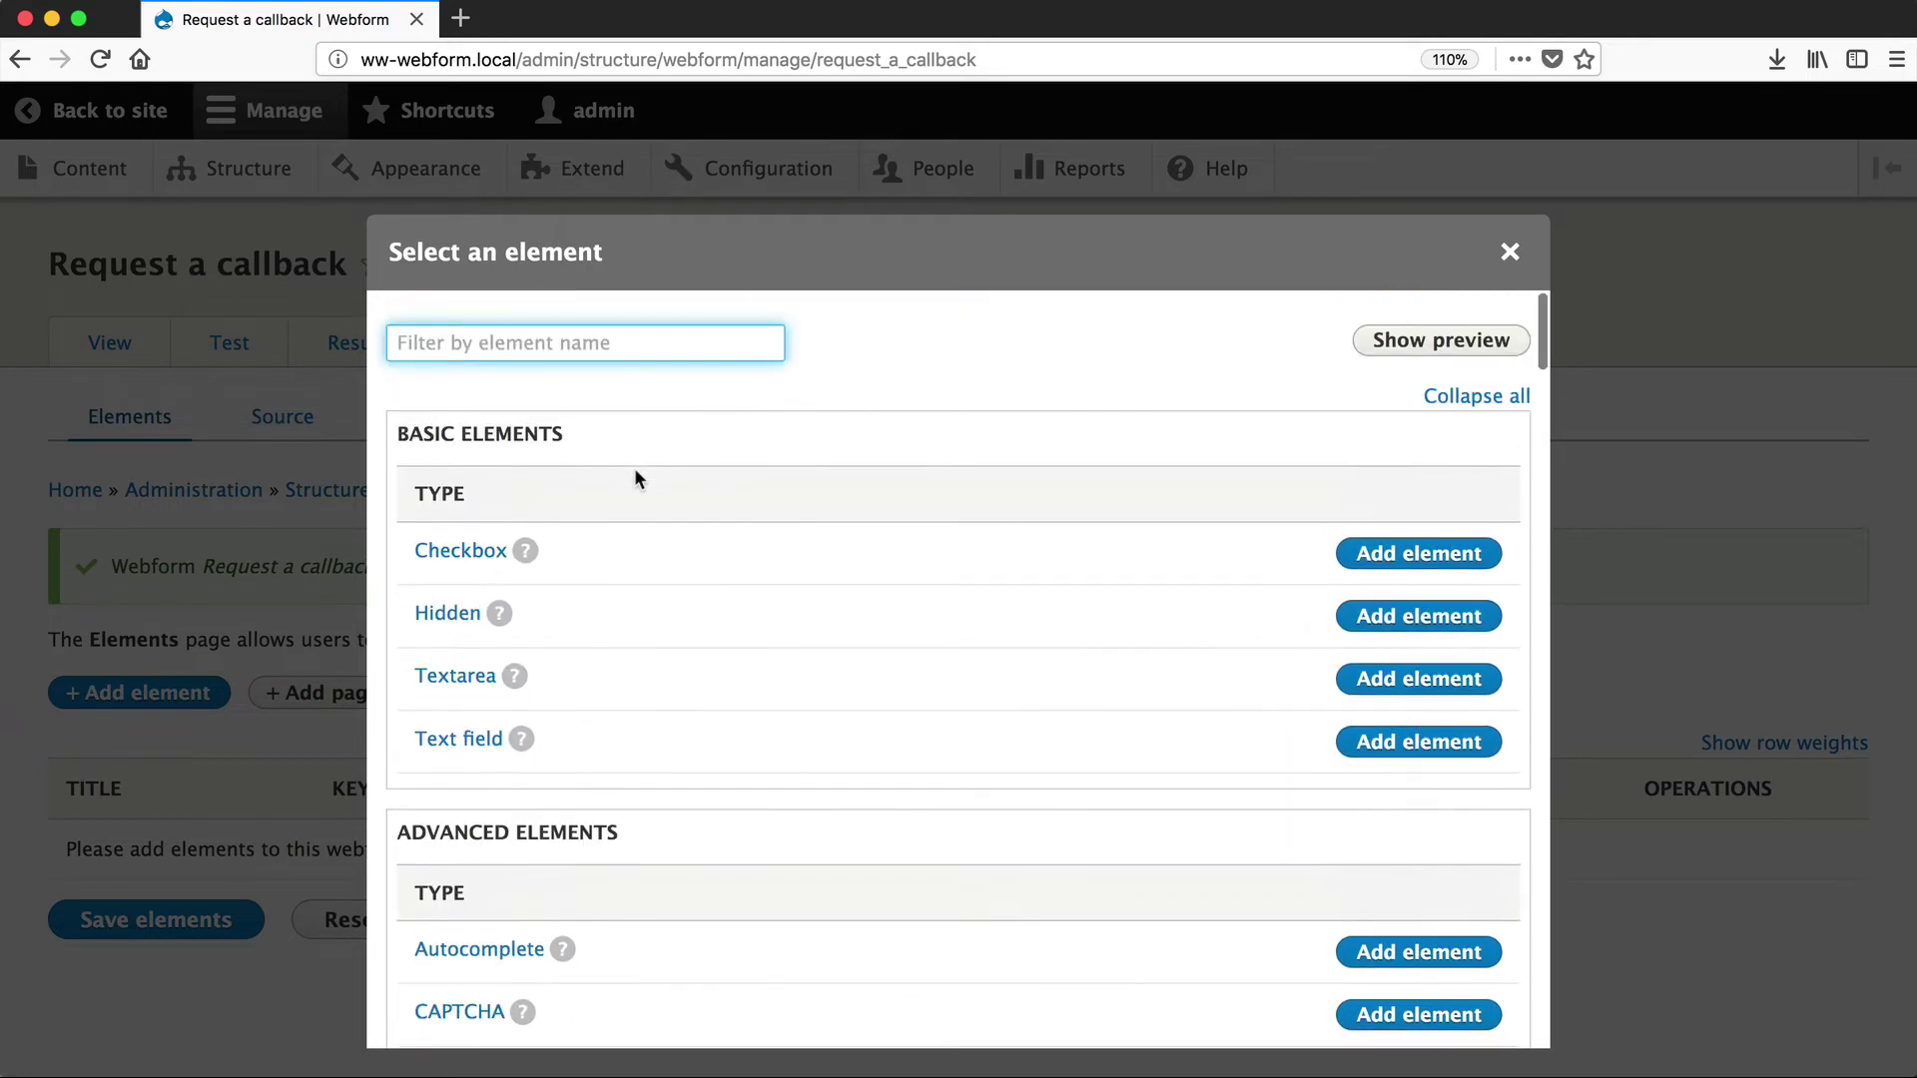
left_click(821, 385)
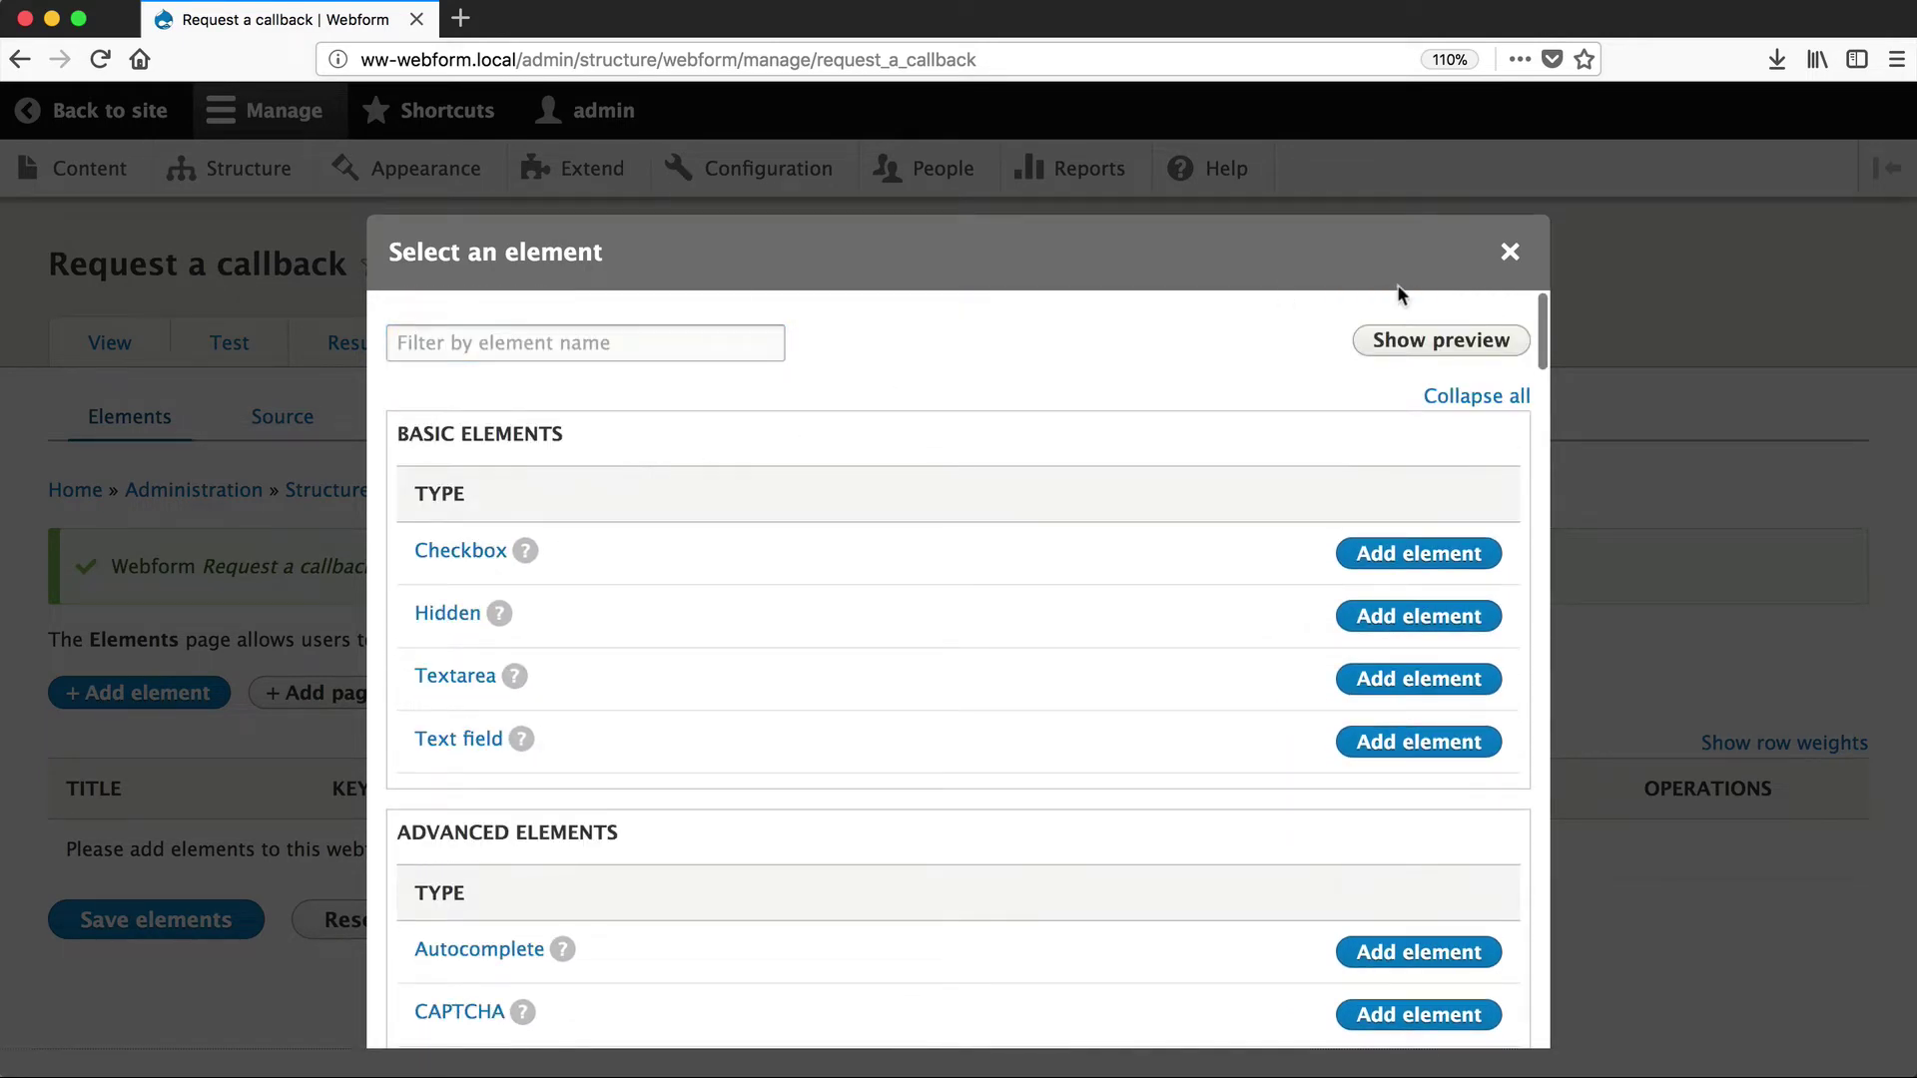
Step: Browse element types with previews shown, then hide previews and filter the list by 'text'
left_click(1408, 345)
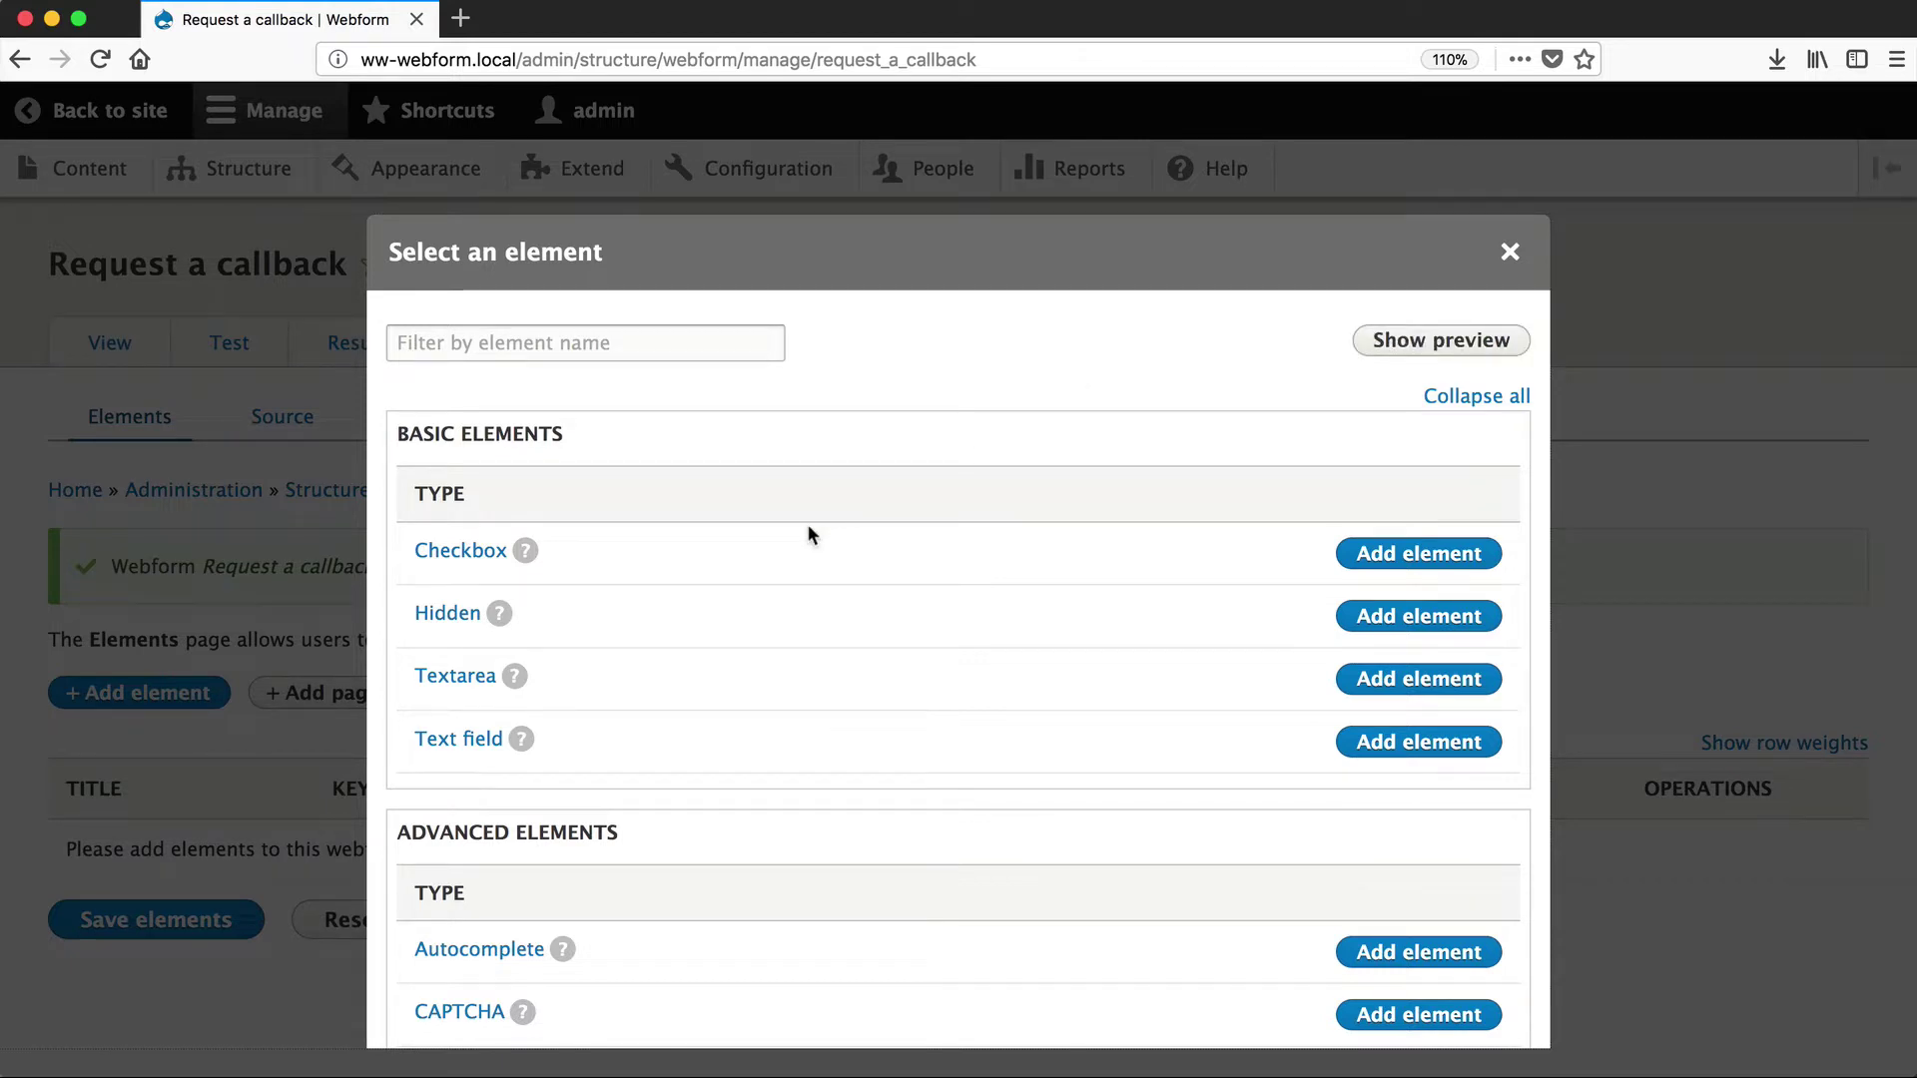
scroll(807, 524, "down", 3)
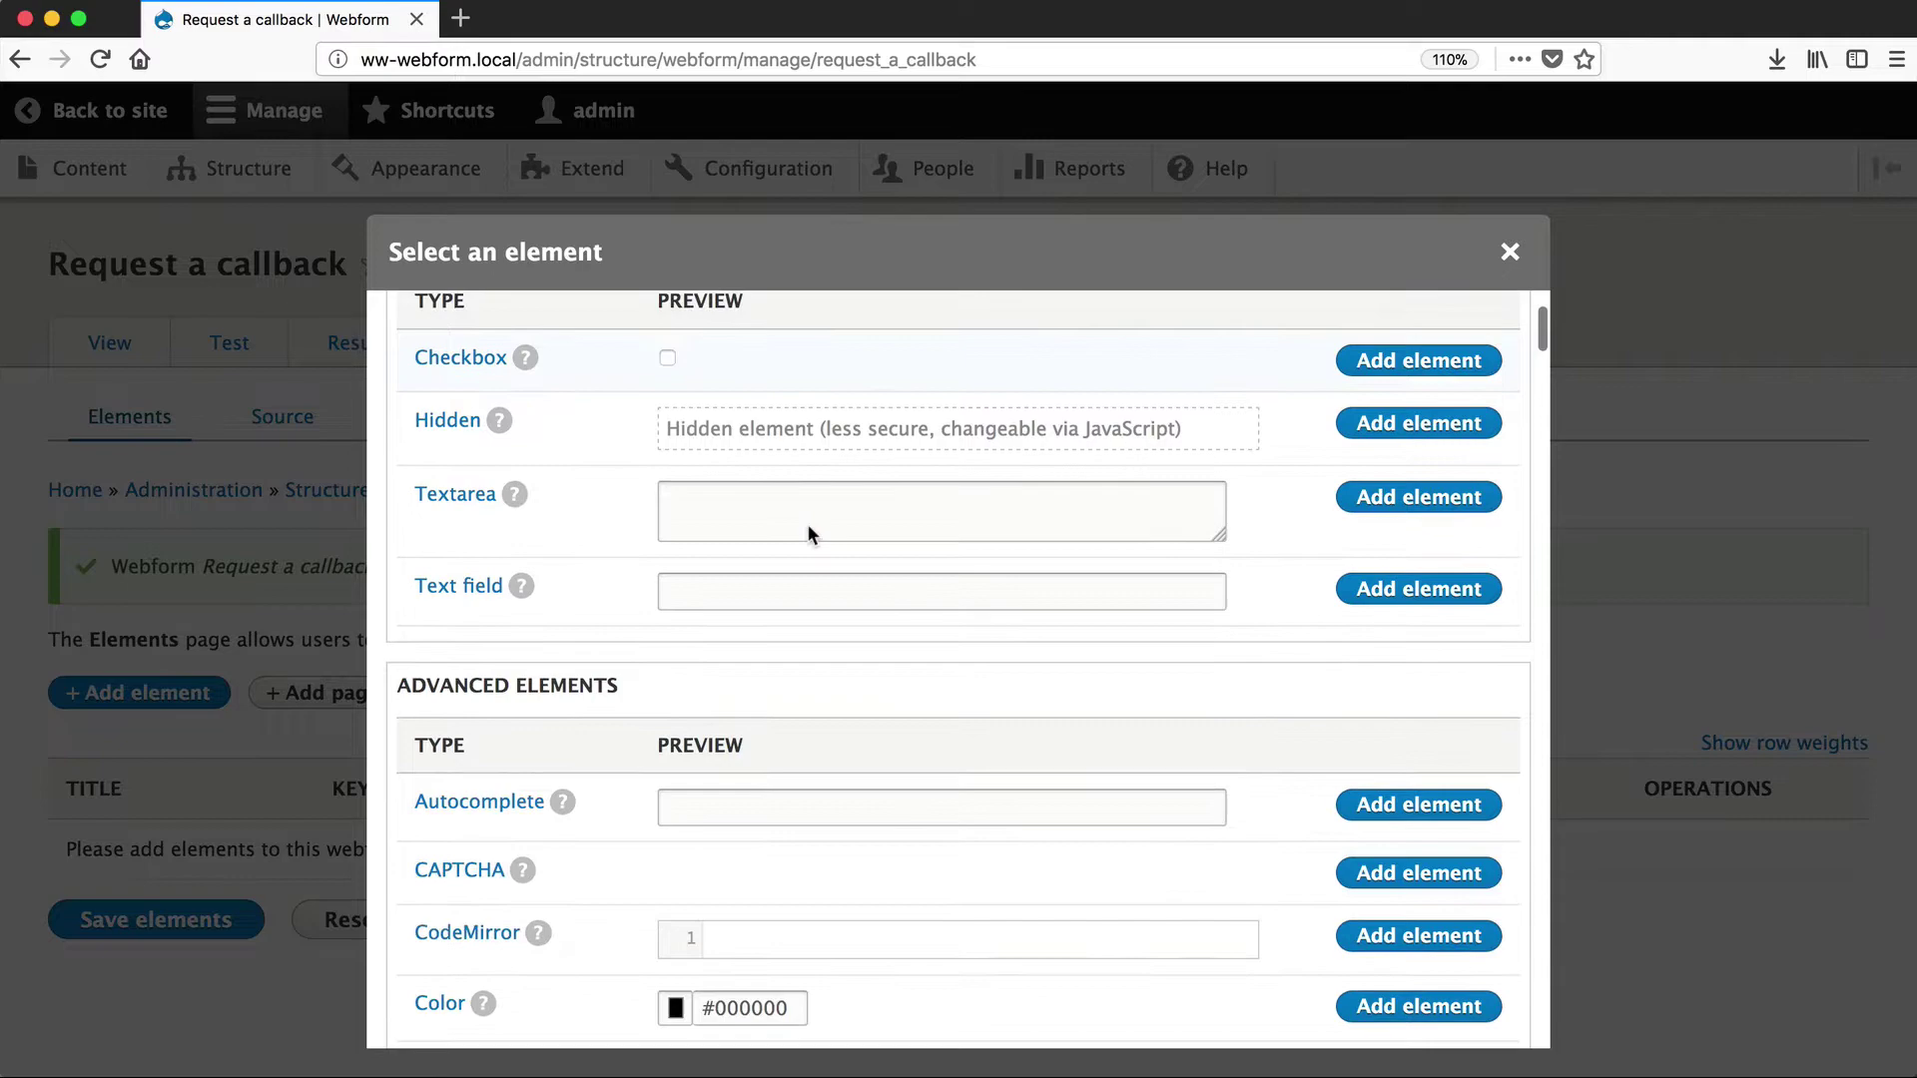
scroll(809, 531, "down", 15)
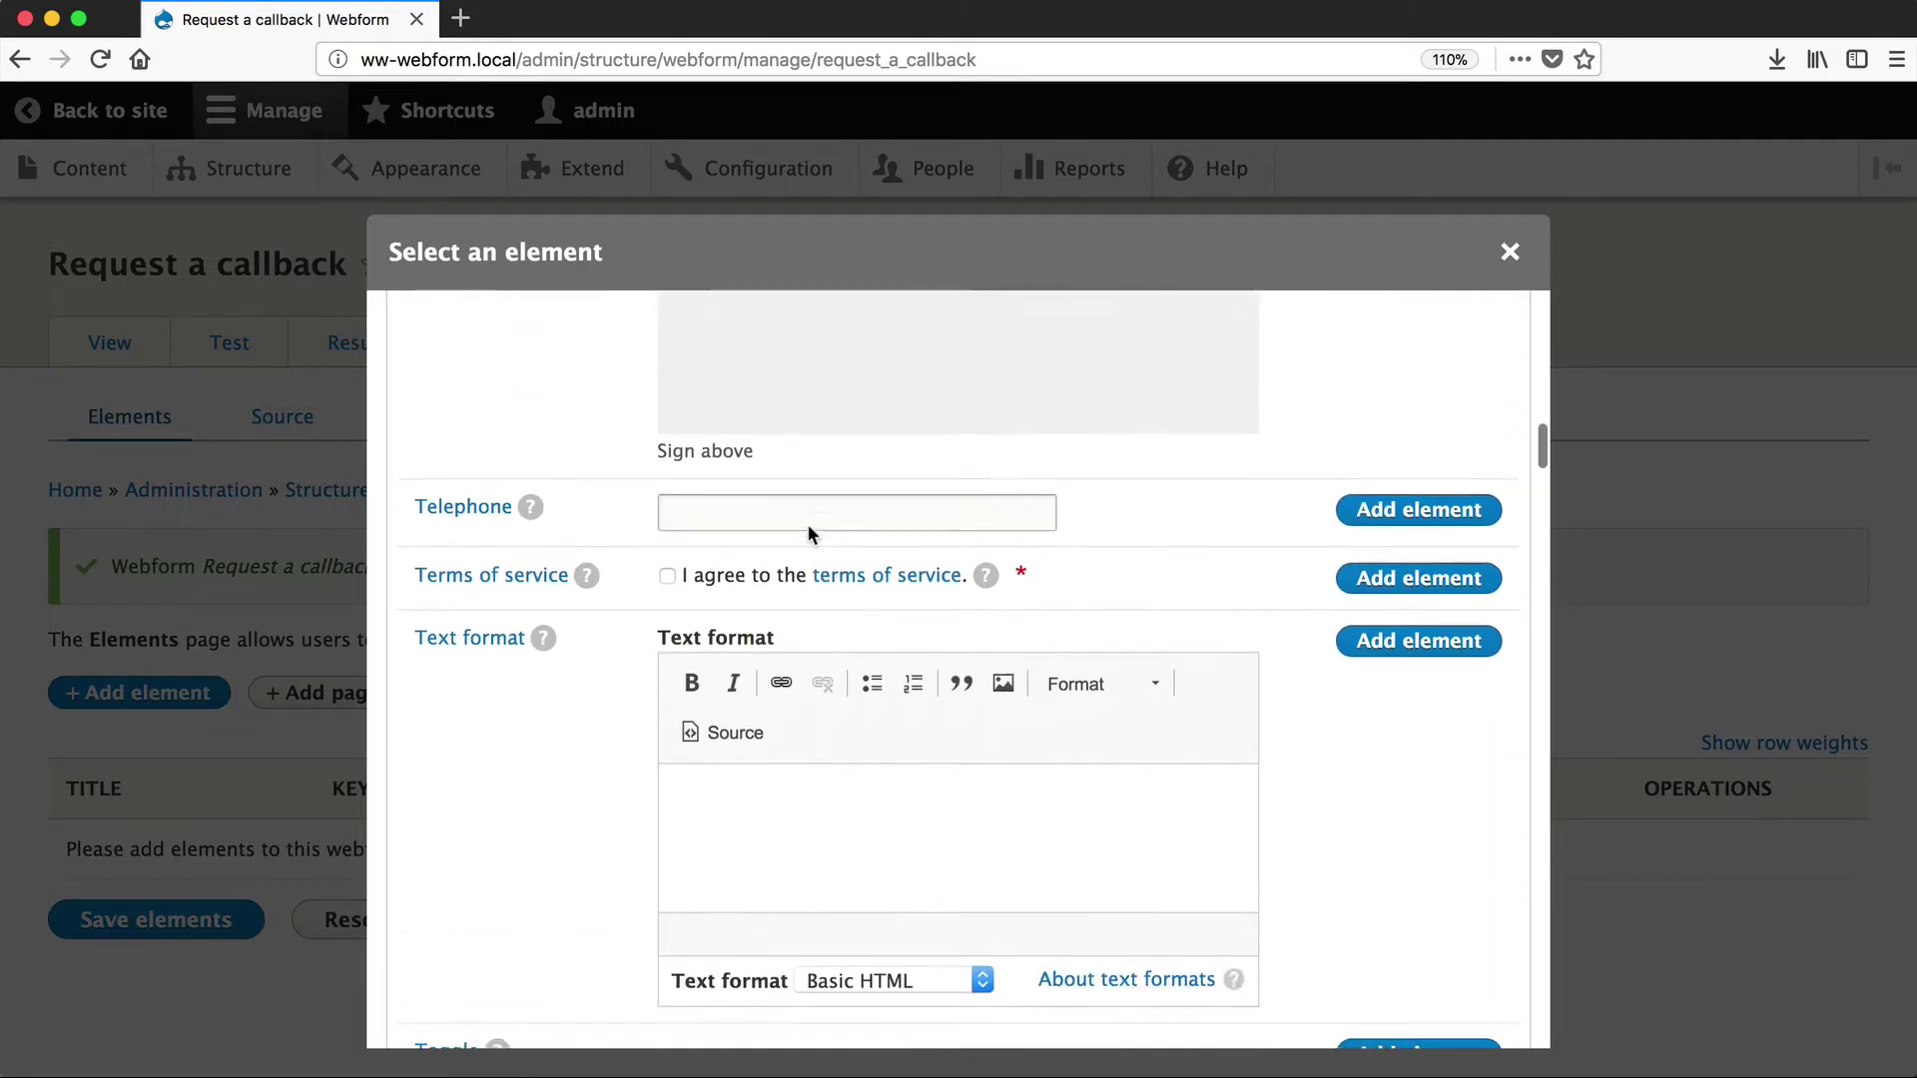
scroll(807, 523, "down", 20)
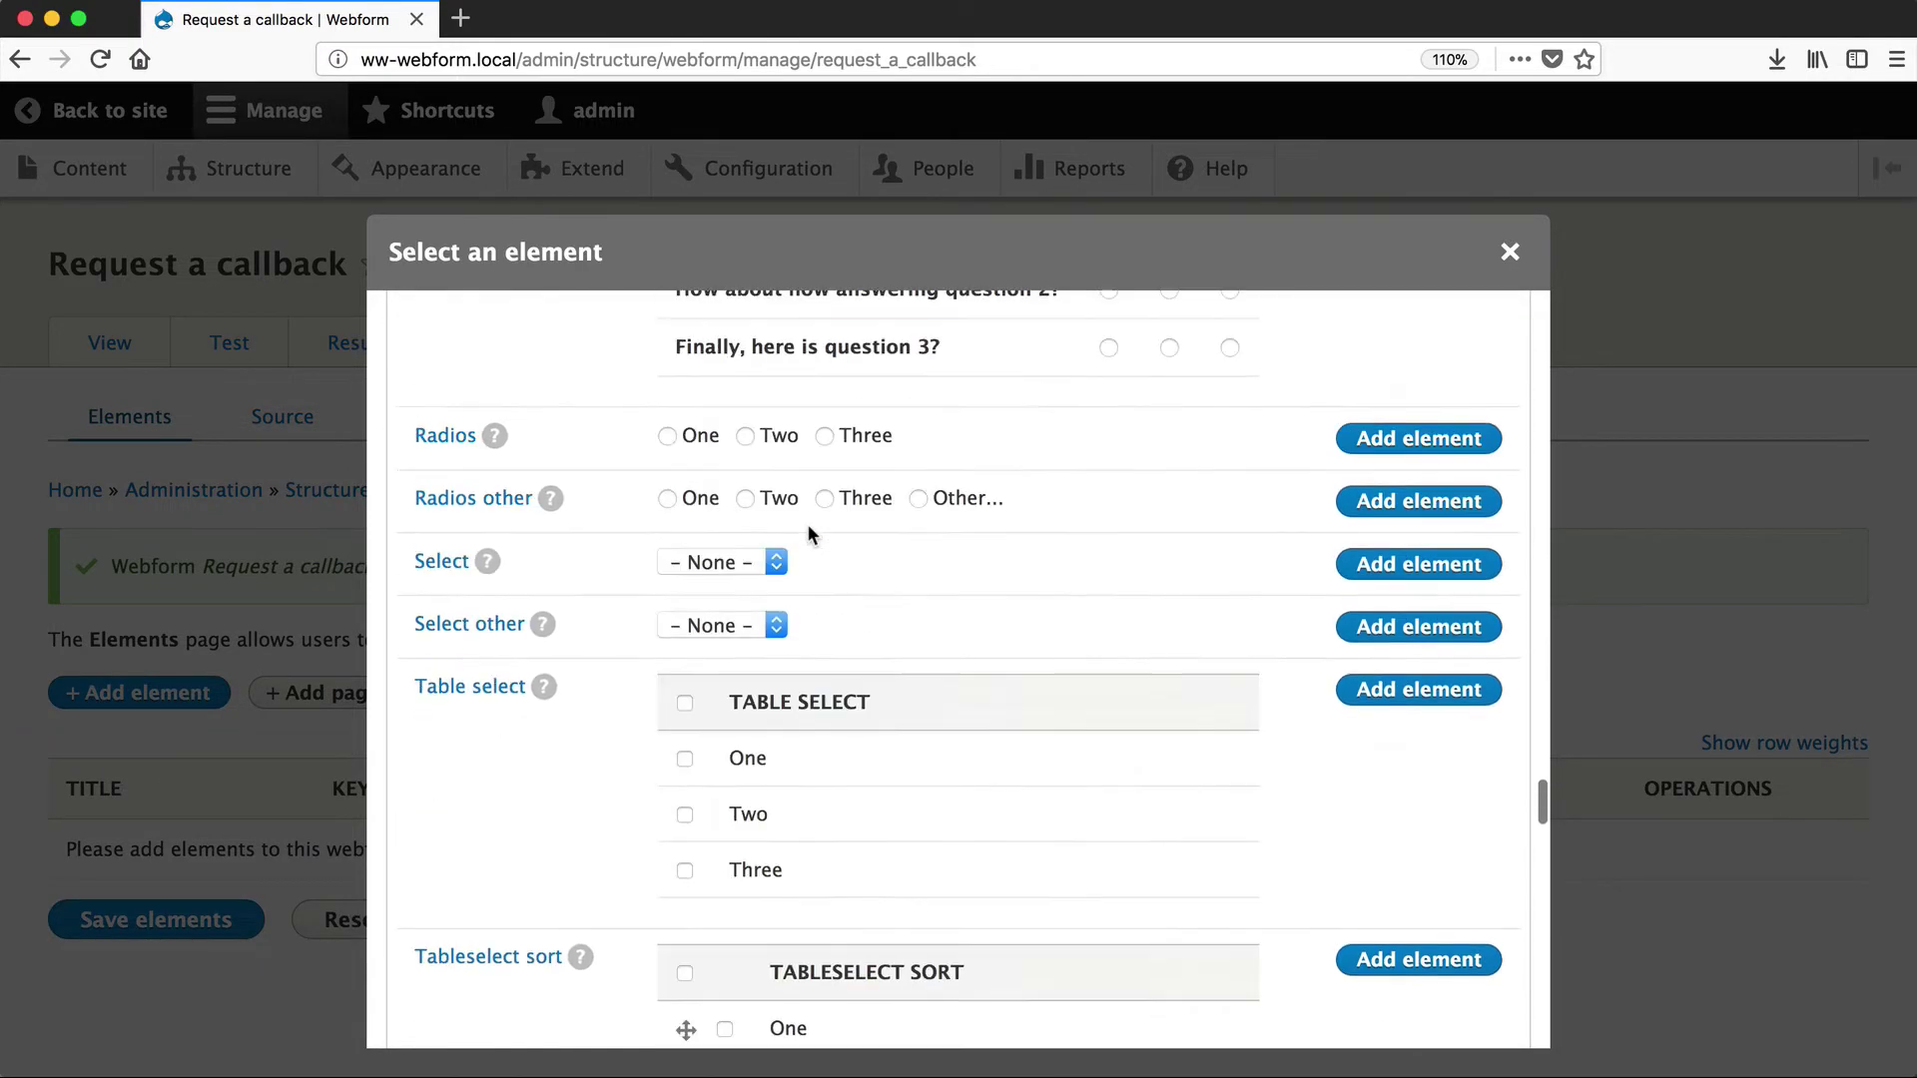
scroll(807, 523, "down", 20)
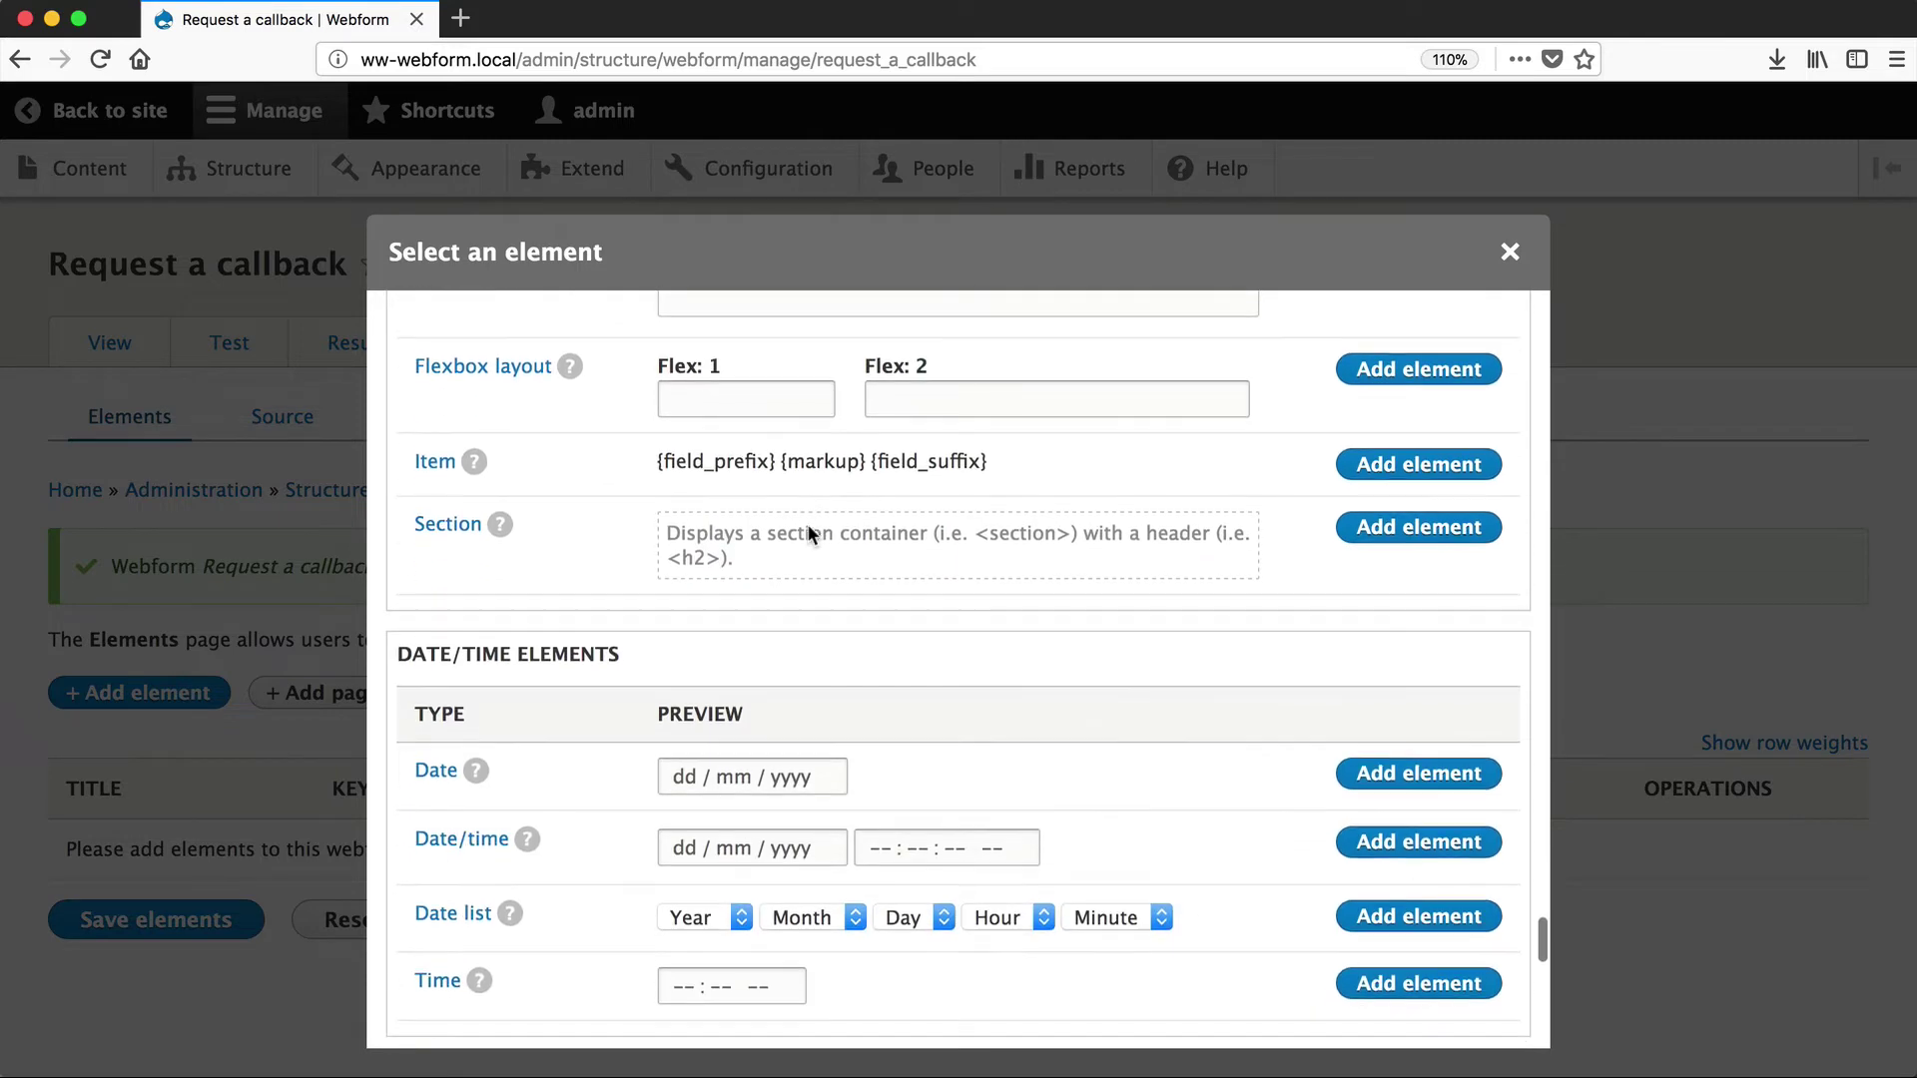
scroll(806, 524, "down", 5)
scroll(807, 523, "up", 20)
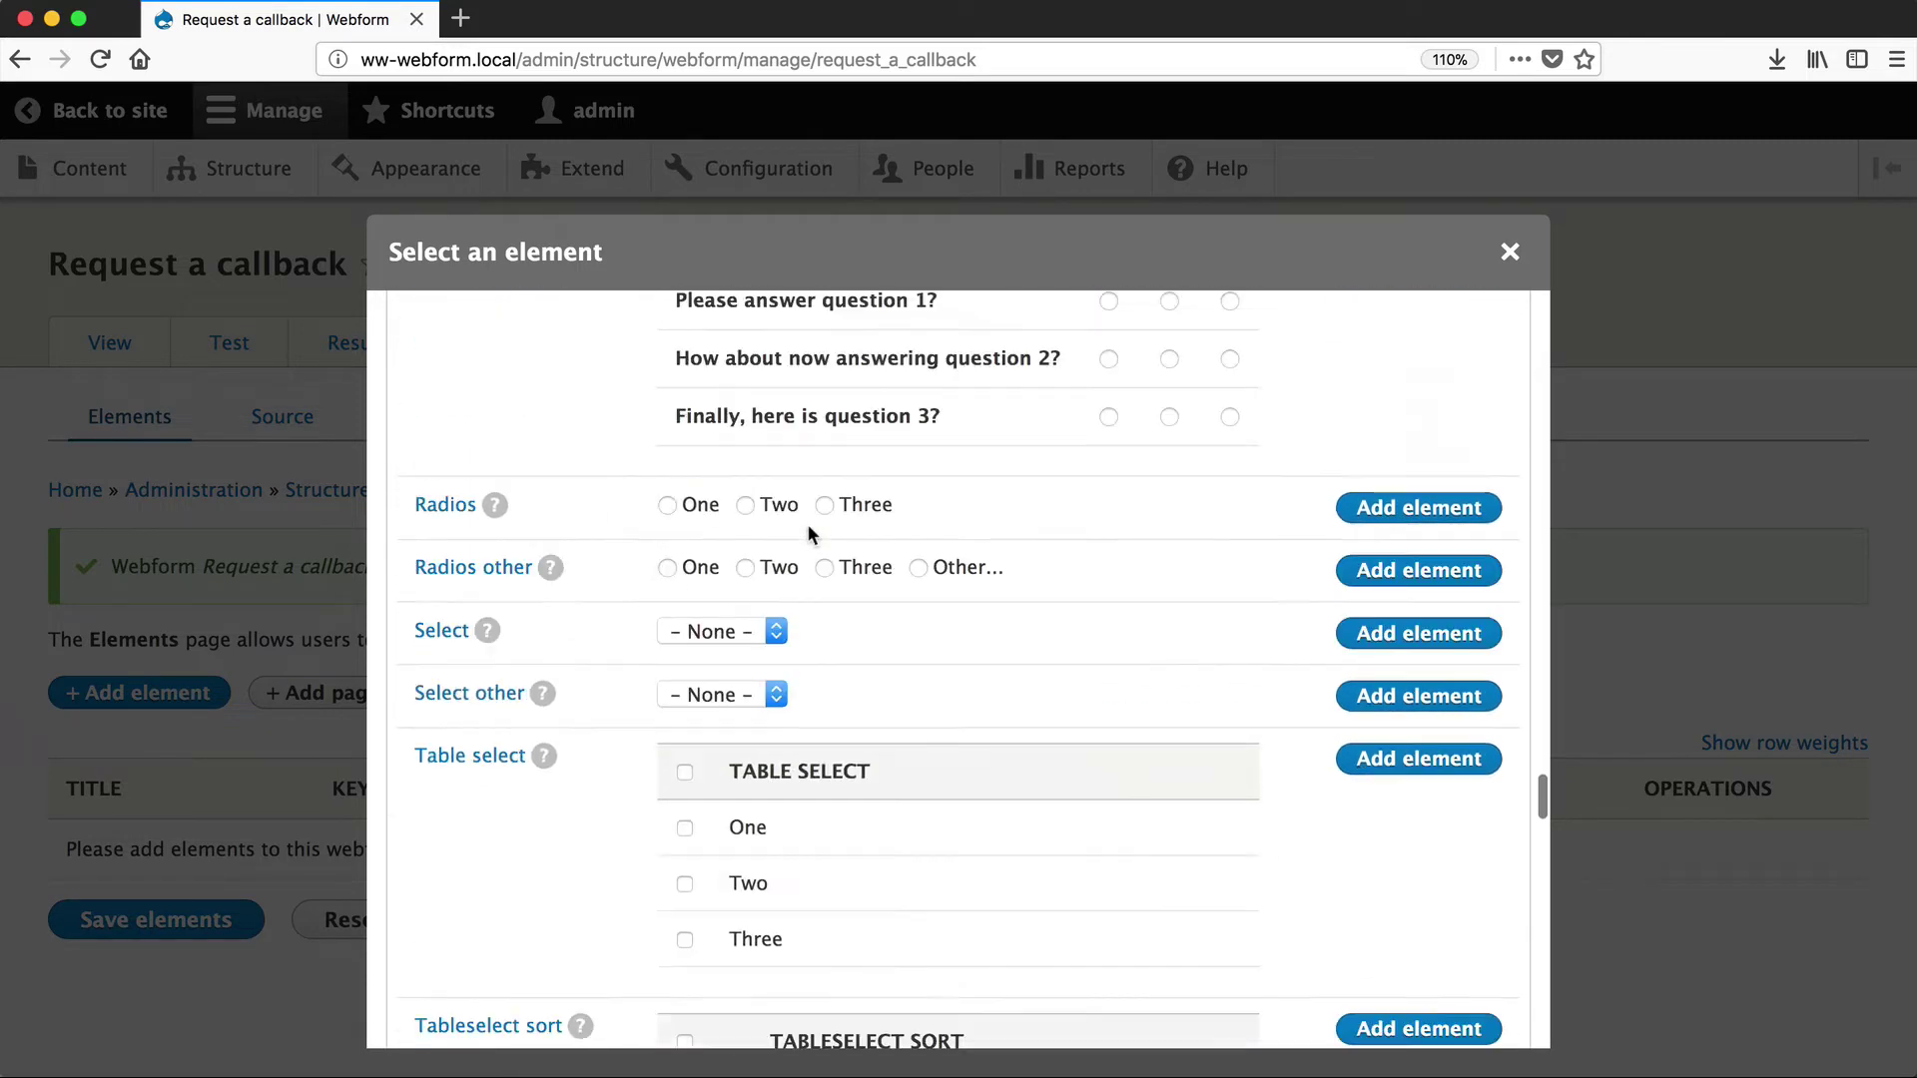
scroll(806, 523, "up", 20)
left_click(1424, 342)
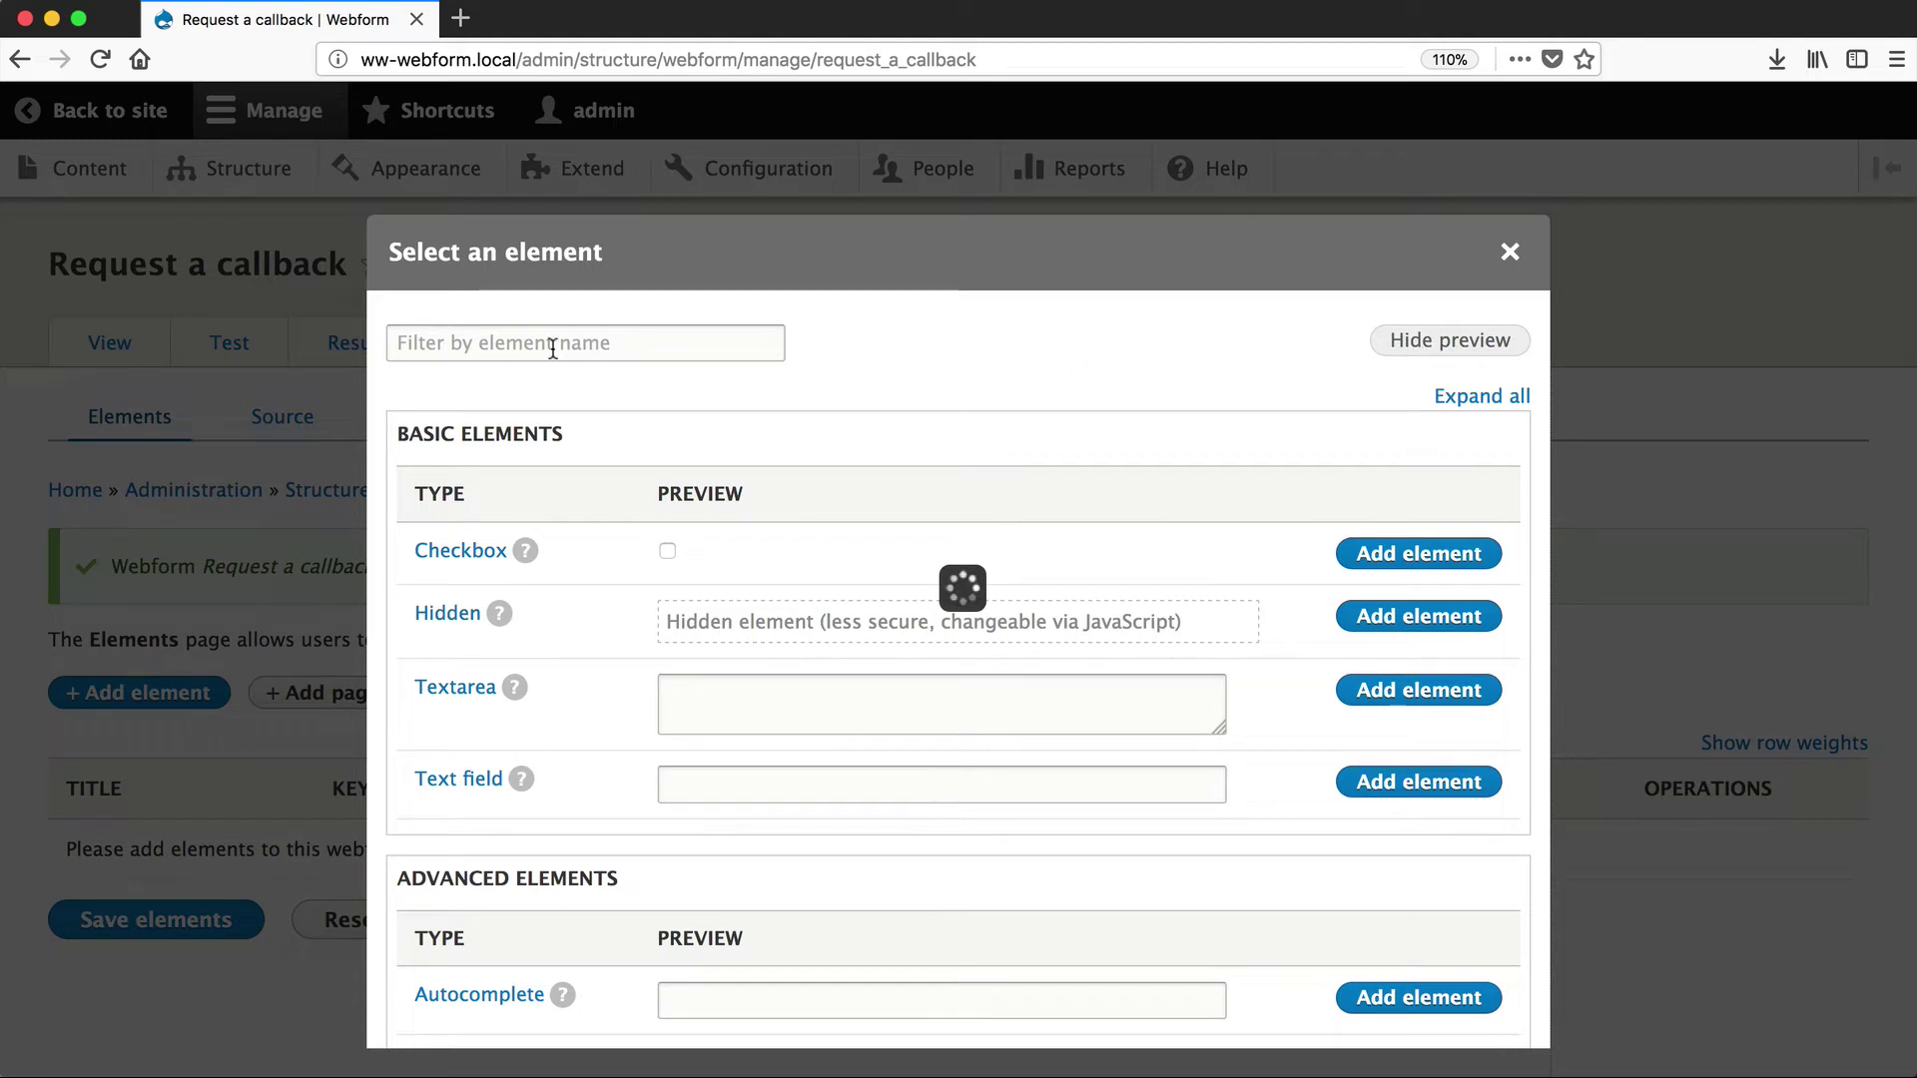
type("text")
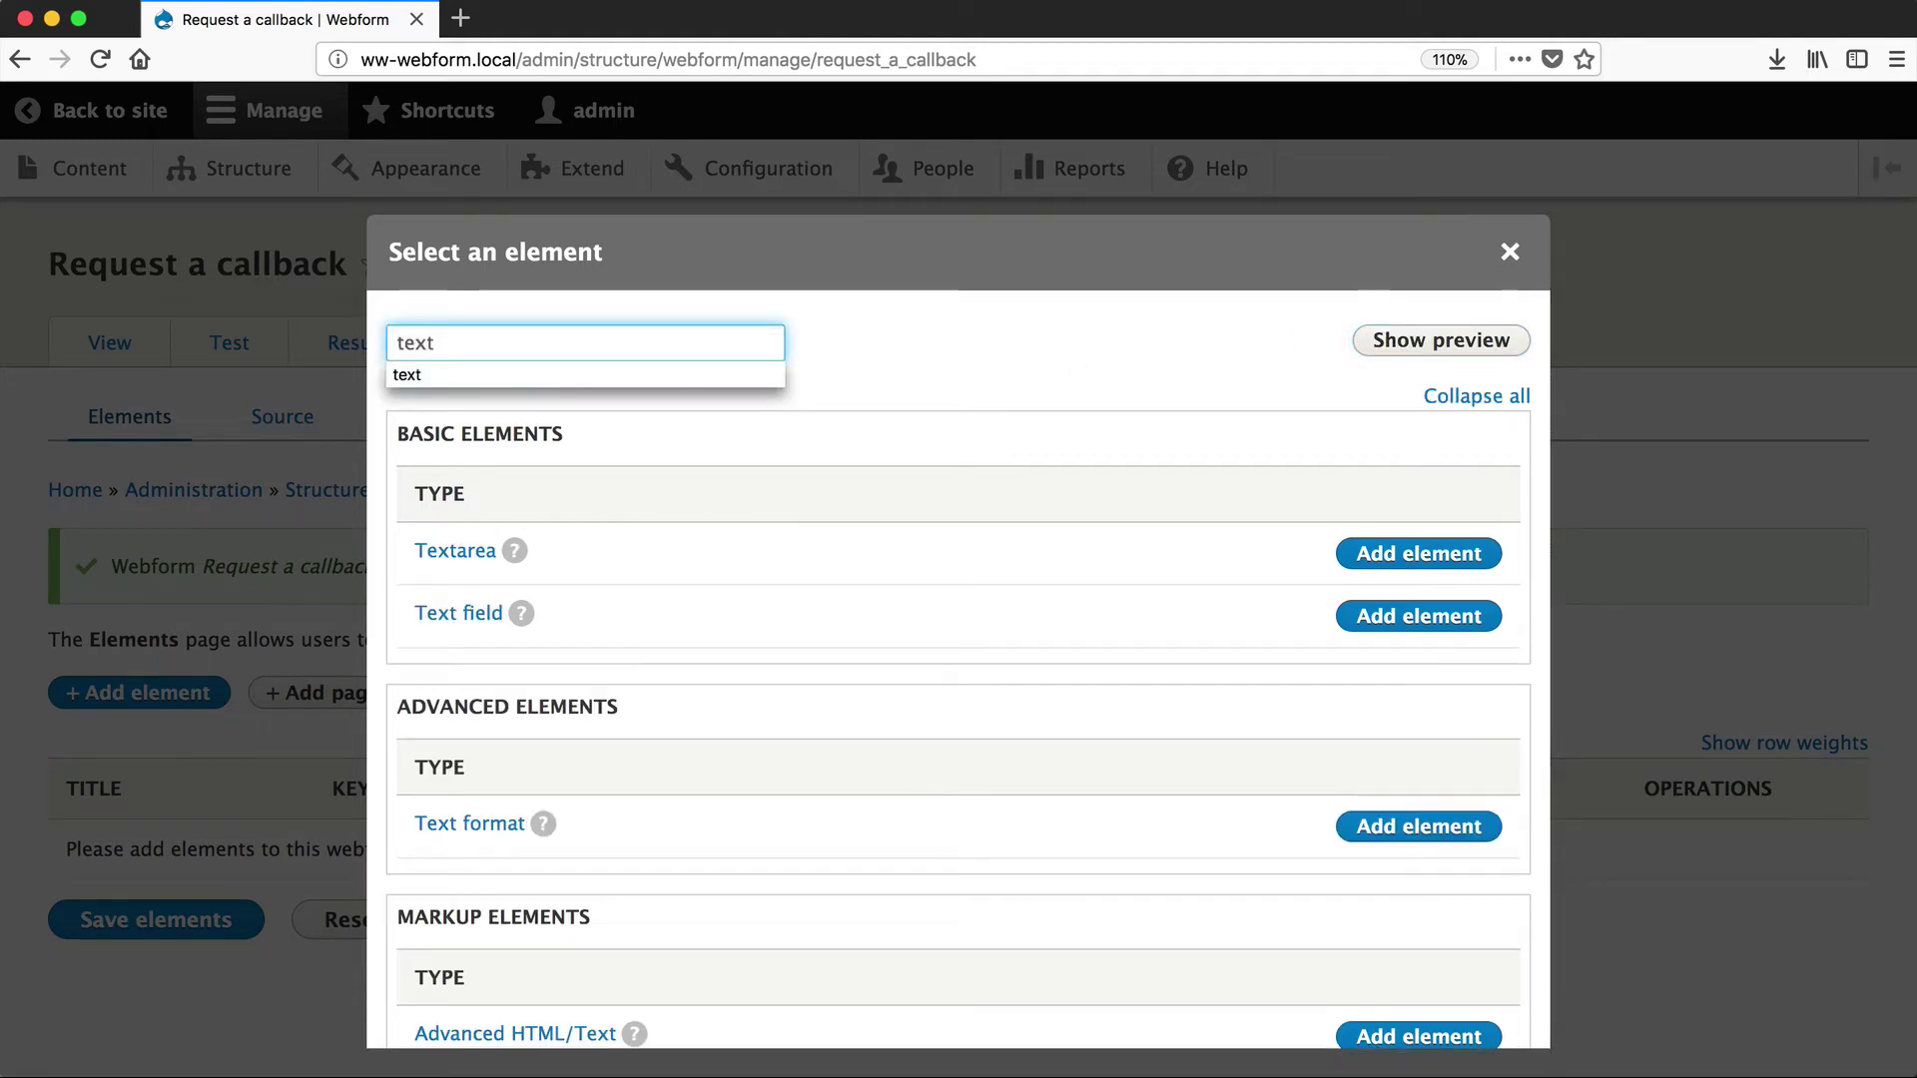
left_click(889, 390)
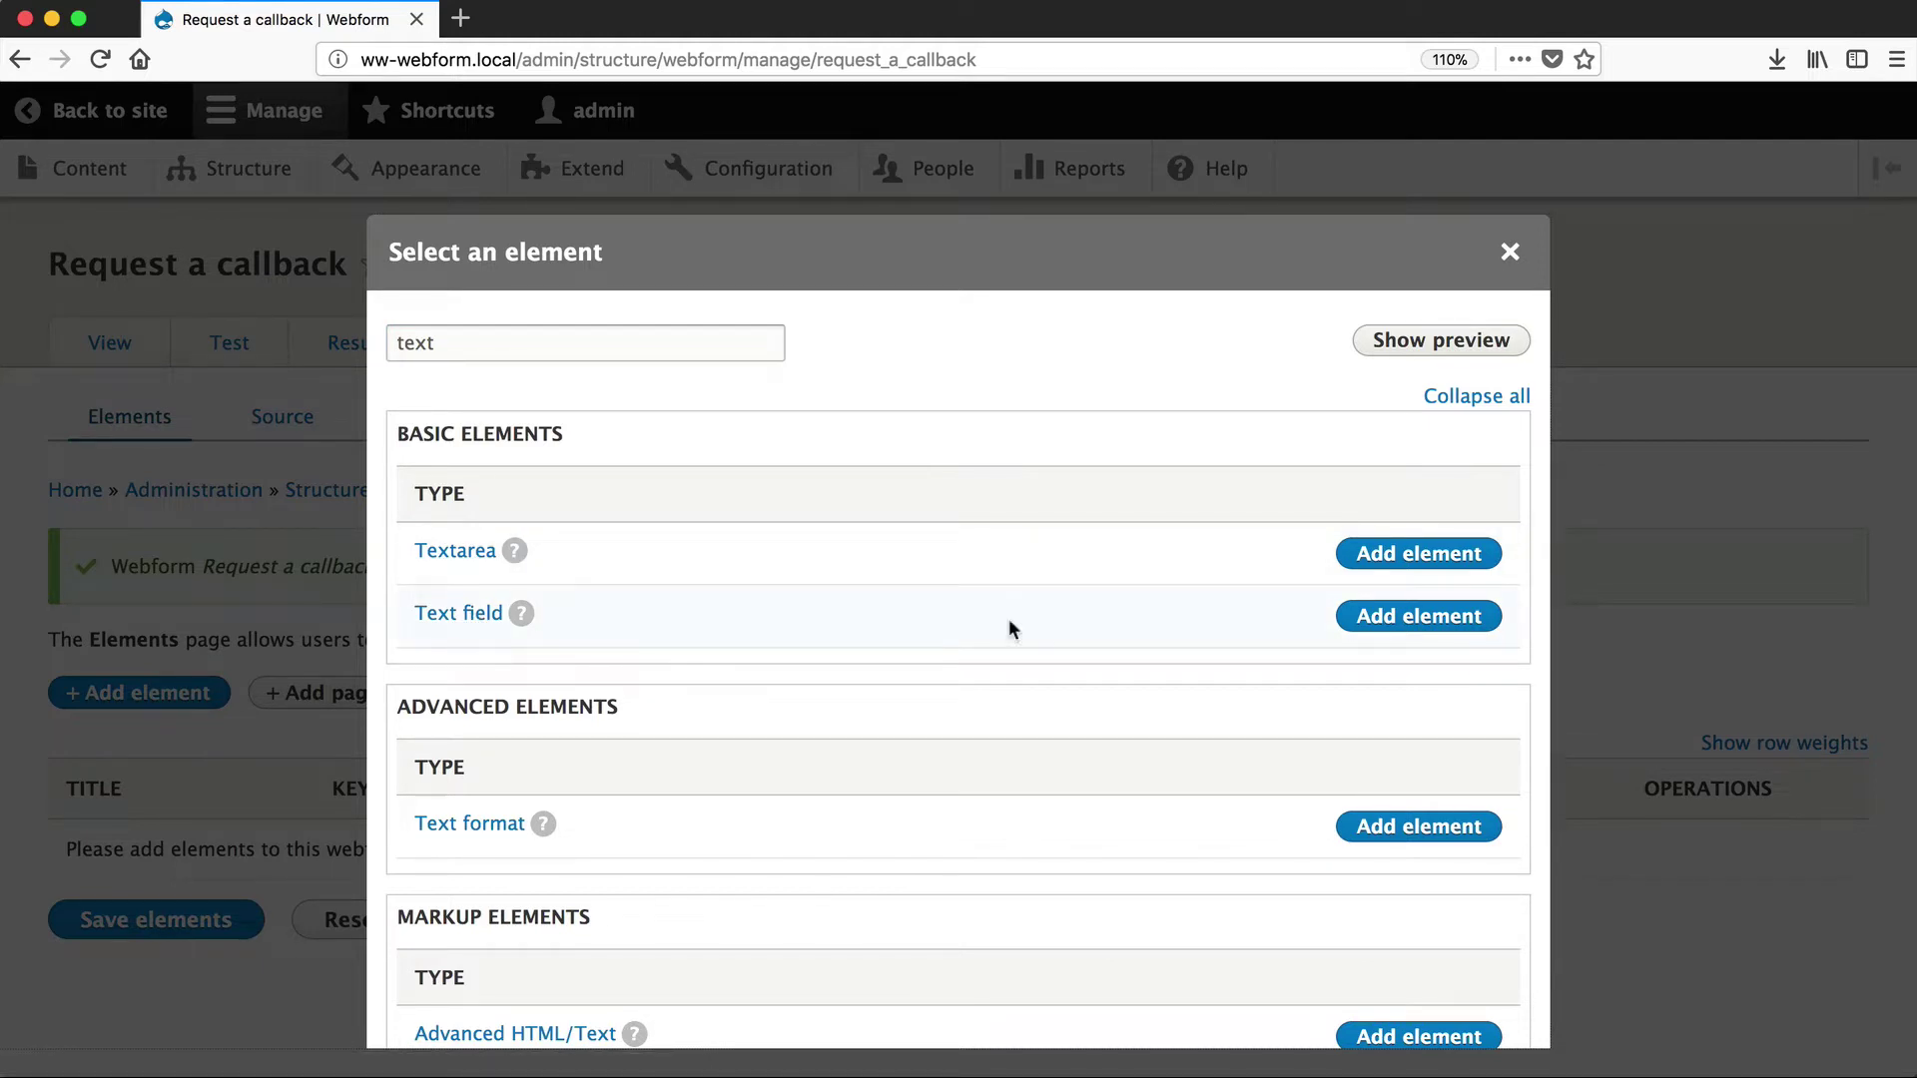
Step: Add a Text field titled 'Name', mark it required, and save it
left_click(1373, 614)
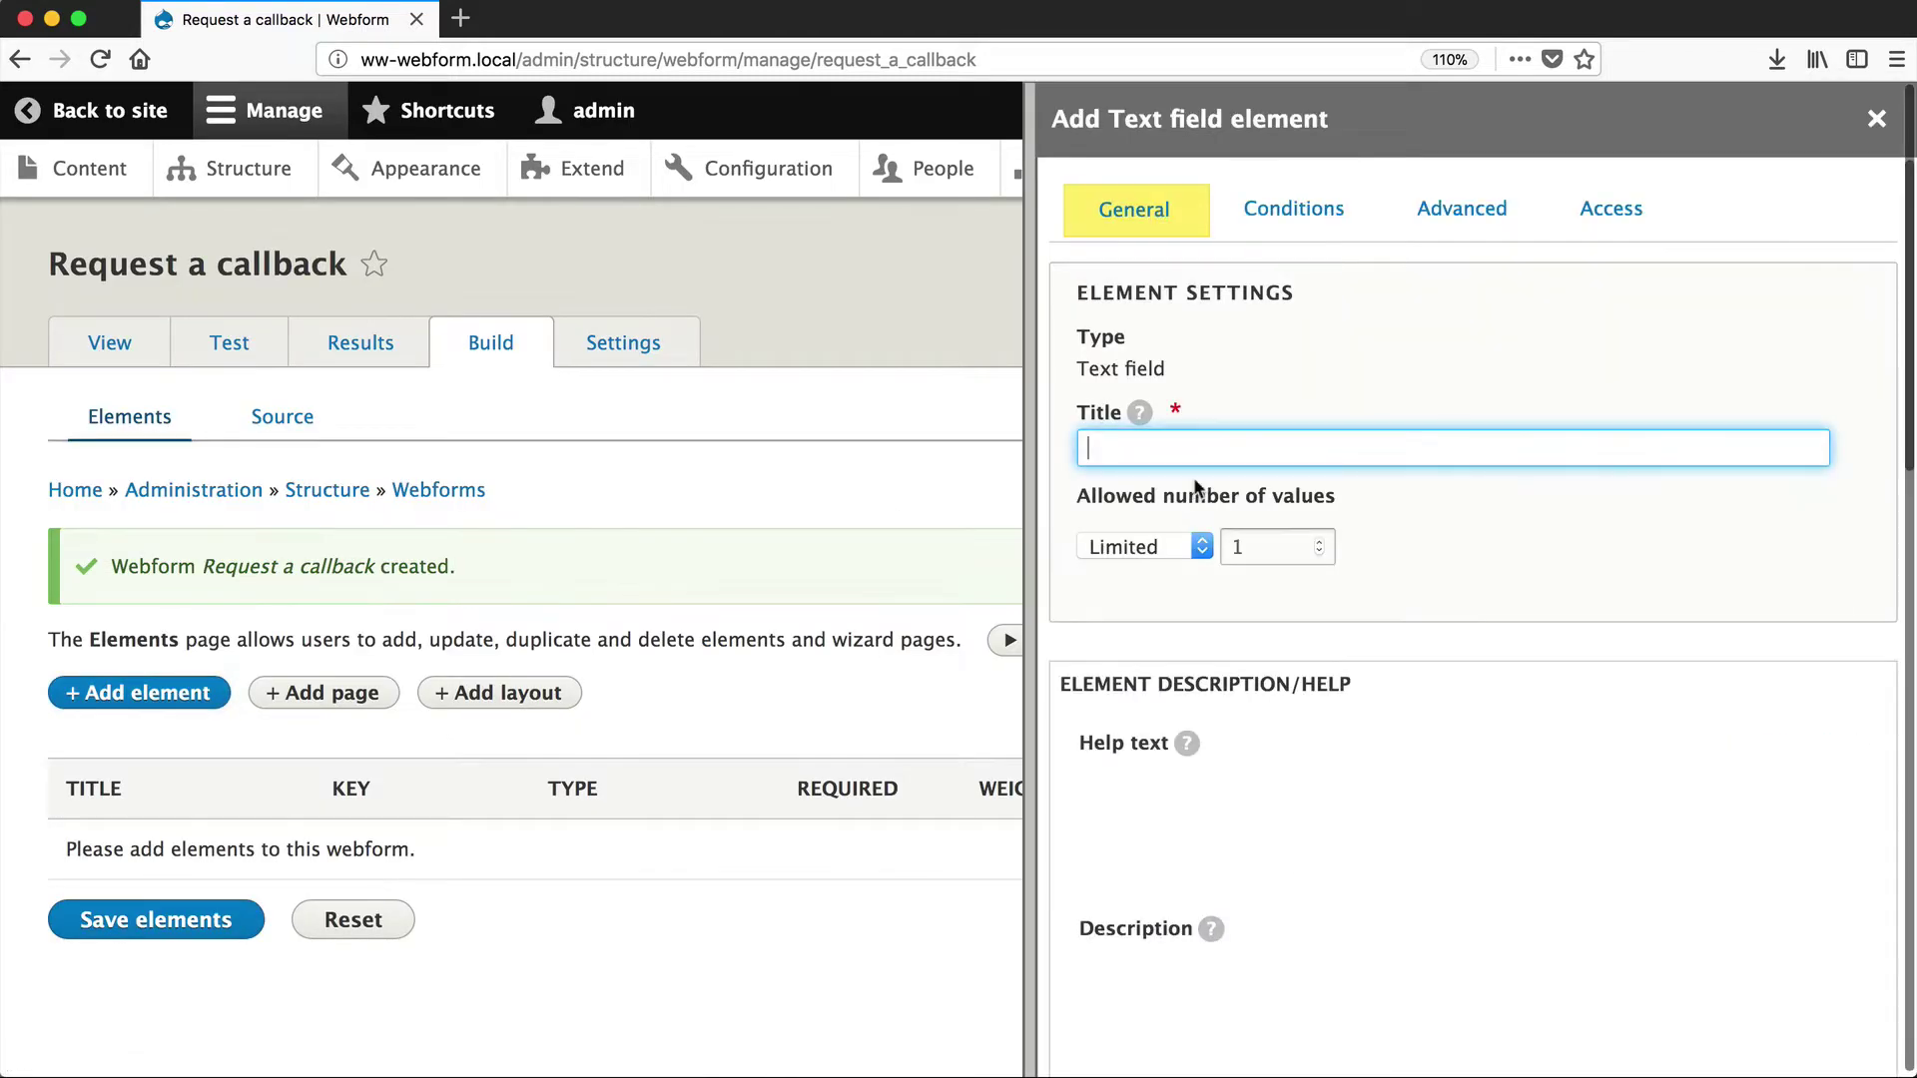
type("Name")
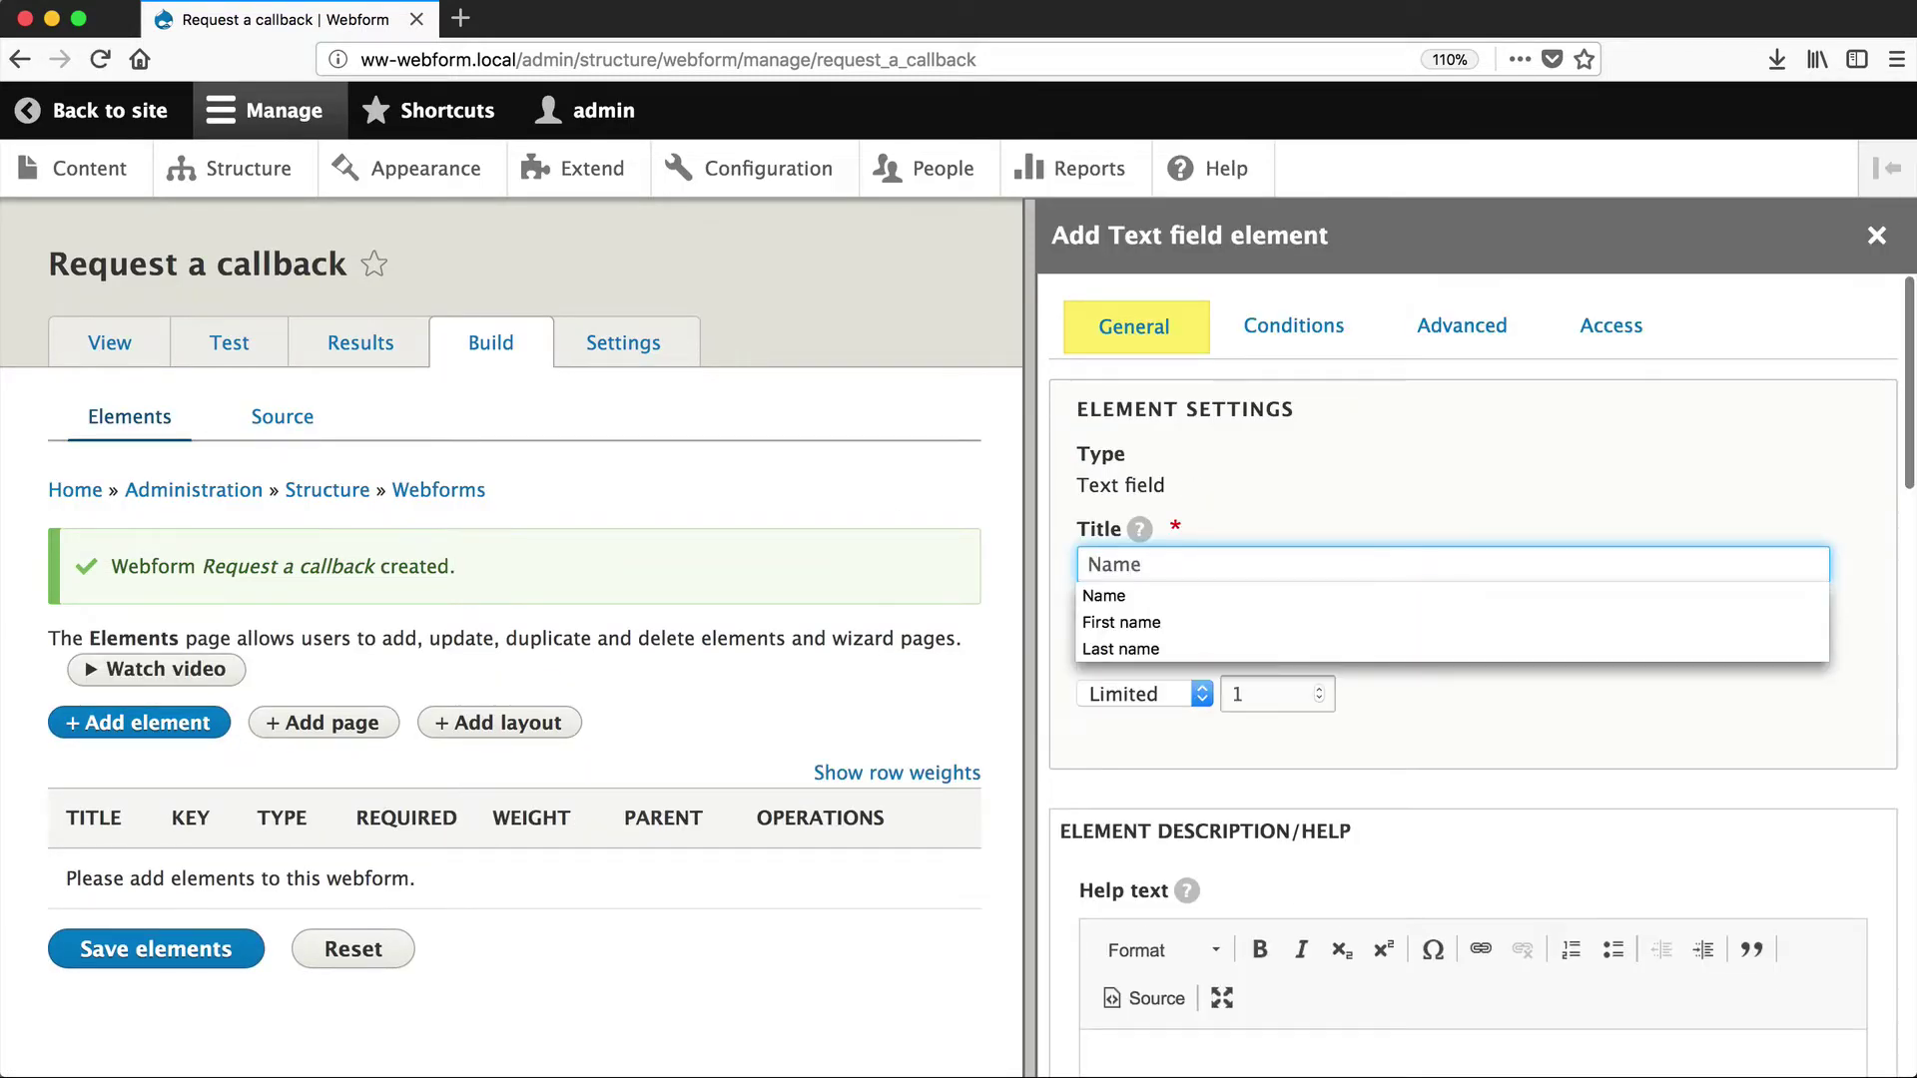
key("Escape")
scroll(1264, 466, "down", 9)
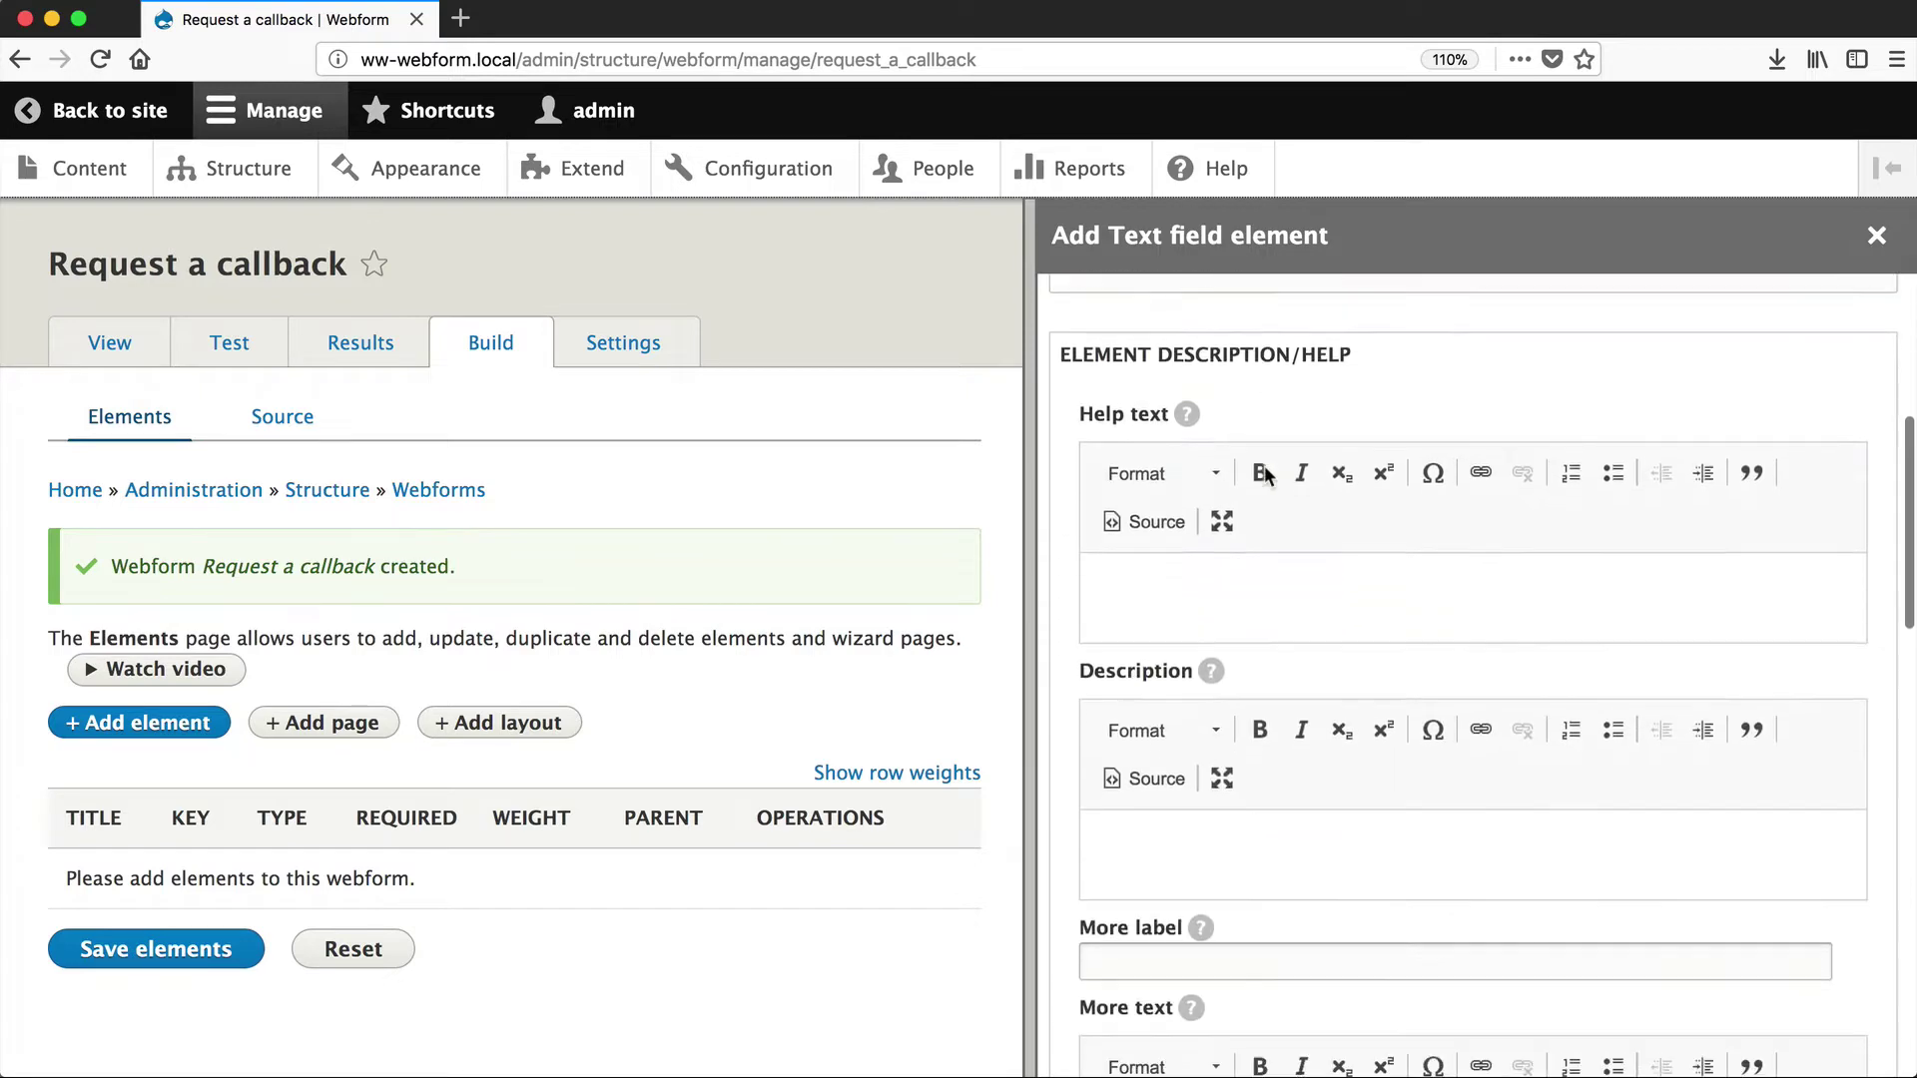
scroll(1264, 465, "down", 10)
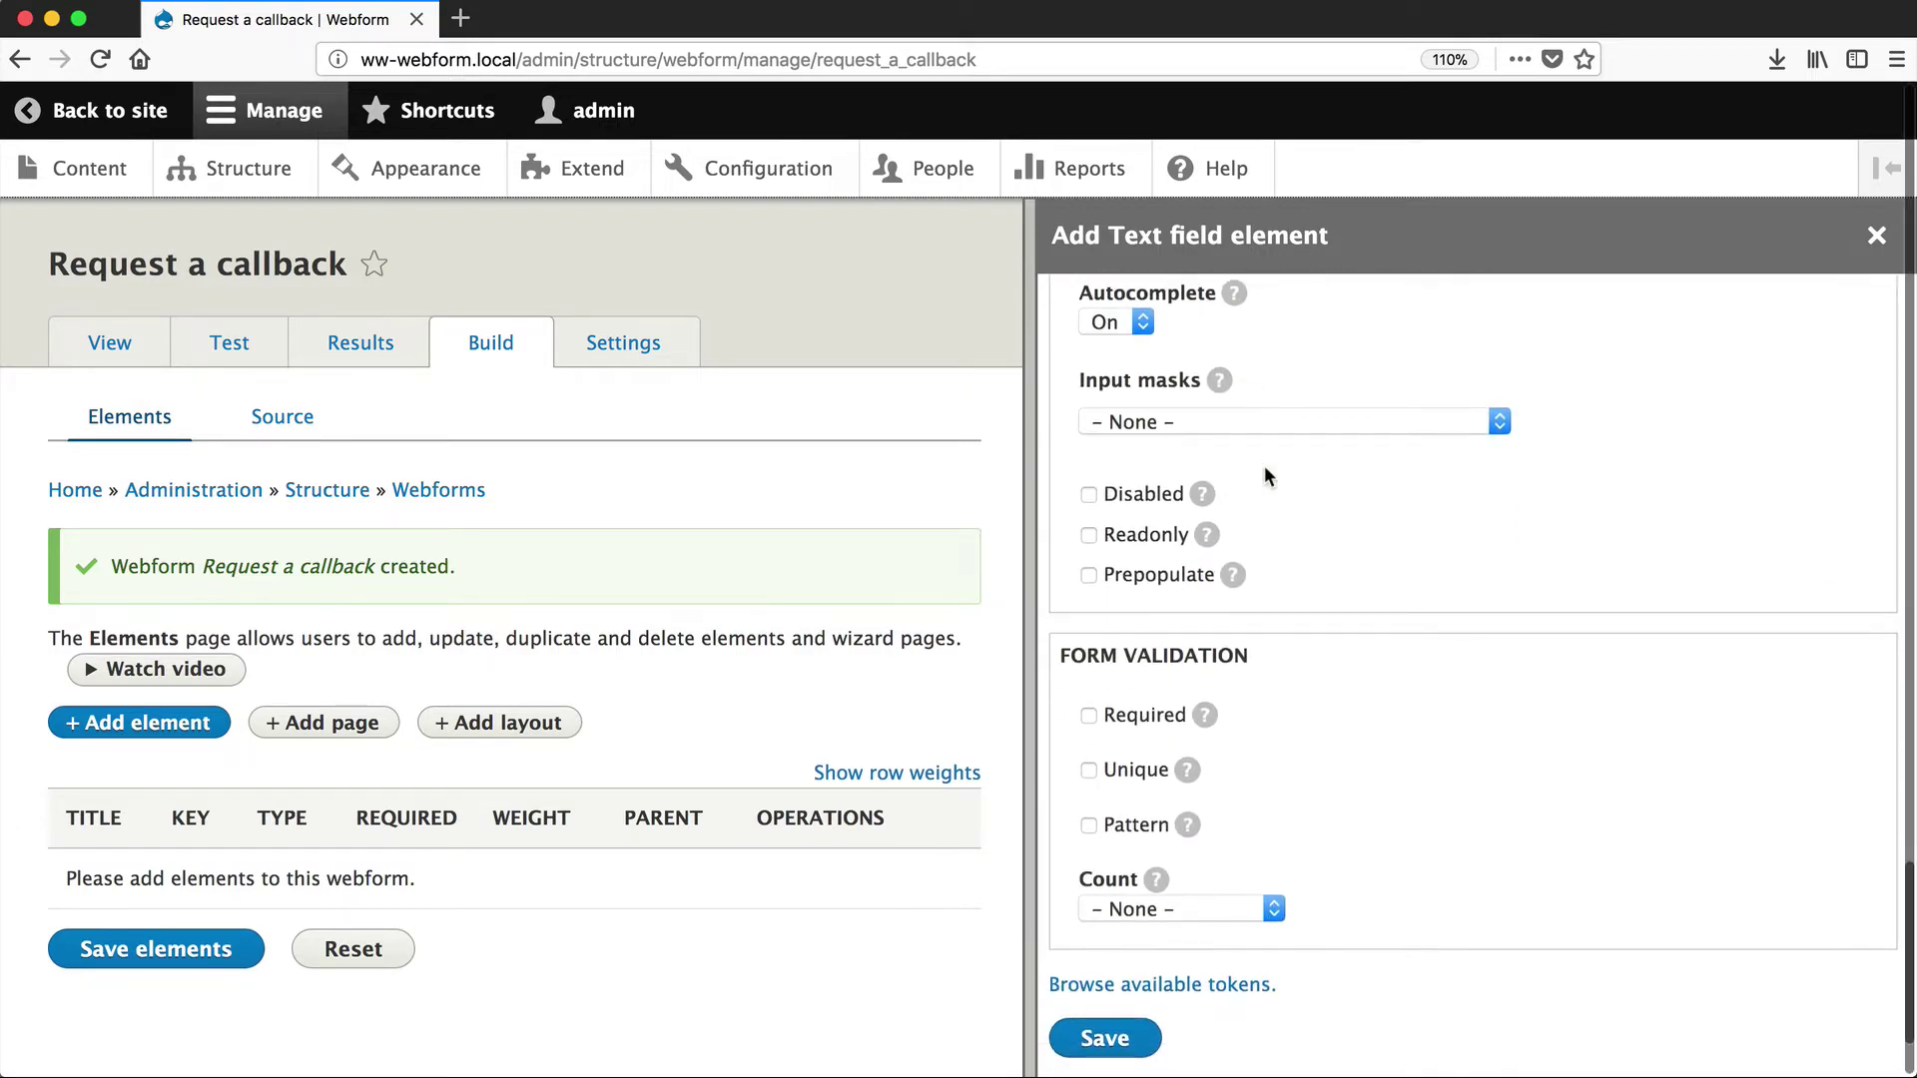
scroll(1264, 465, "up", 20)
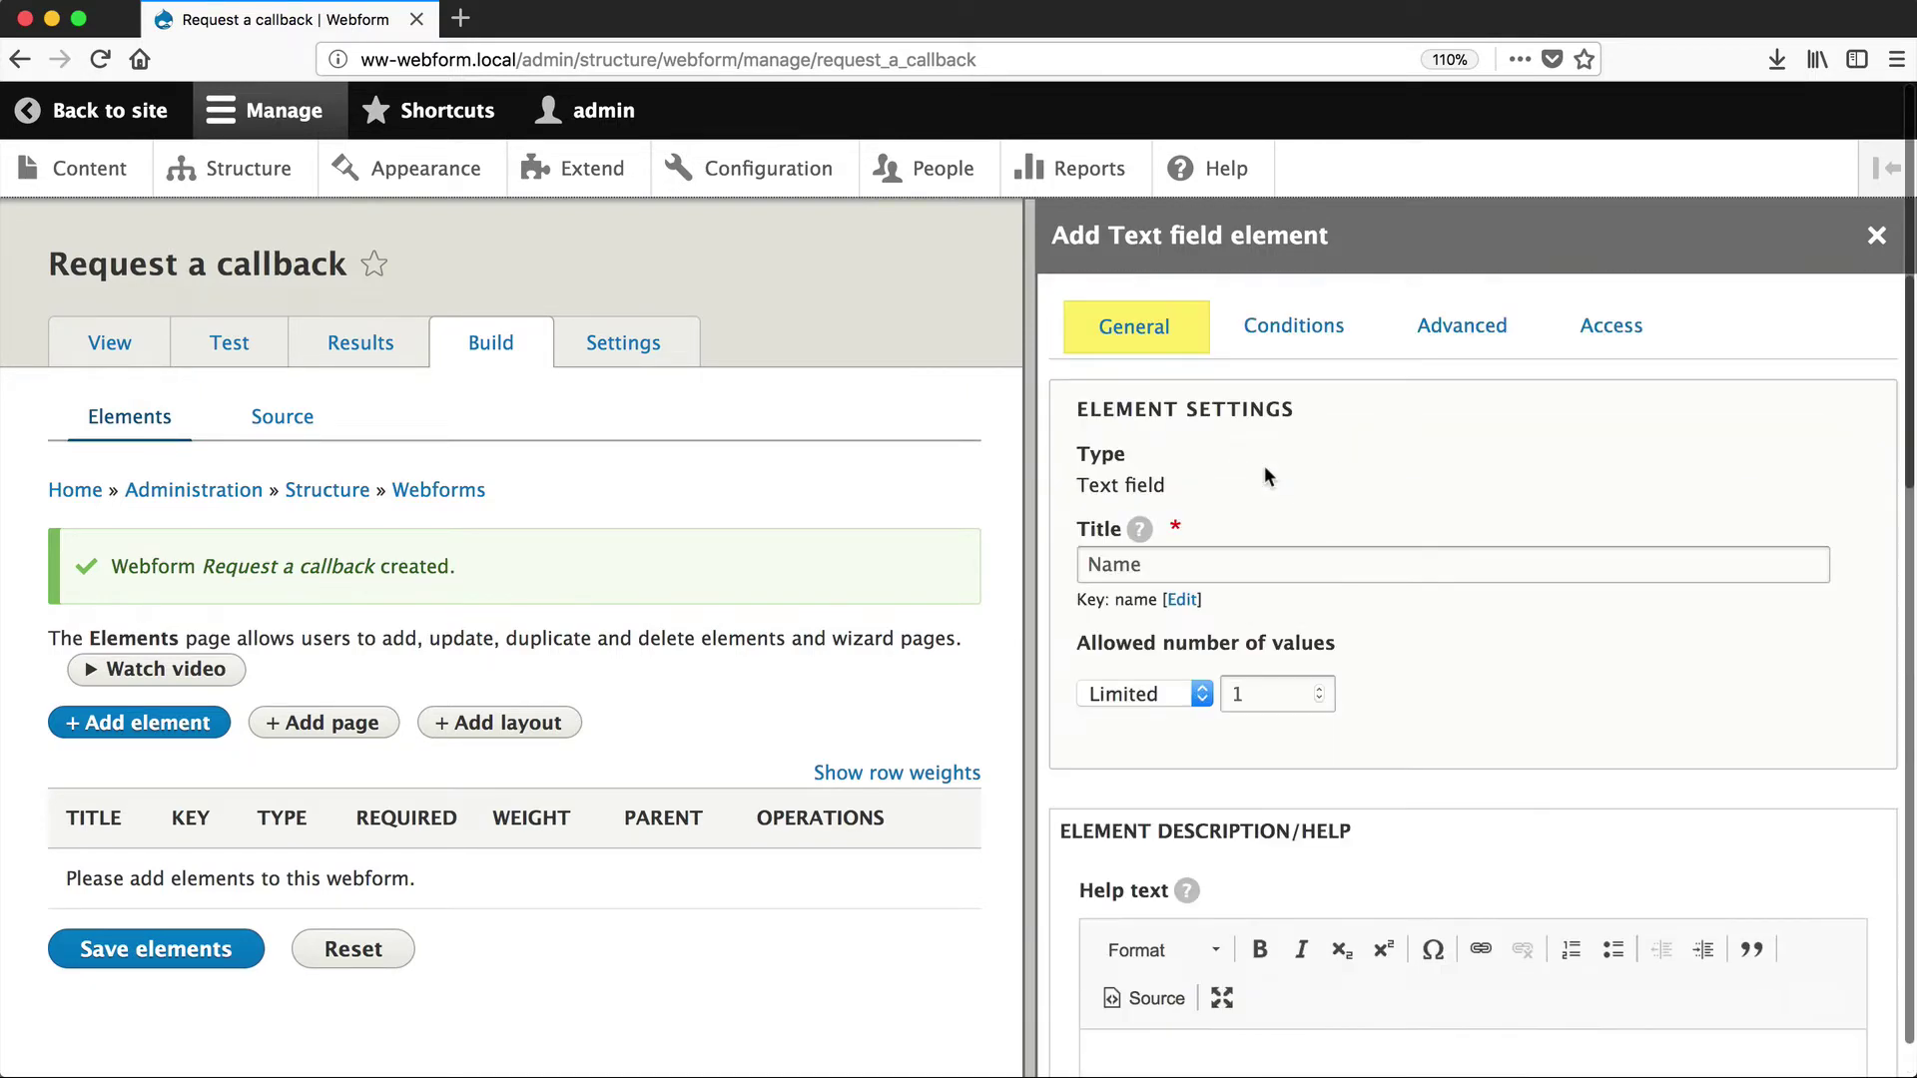
left_click(1195, 562)
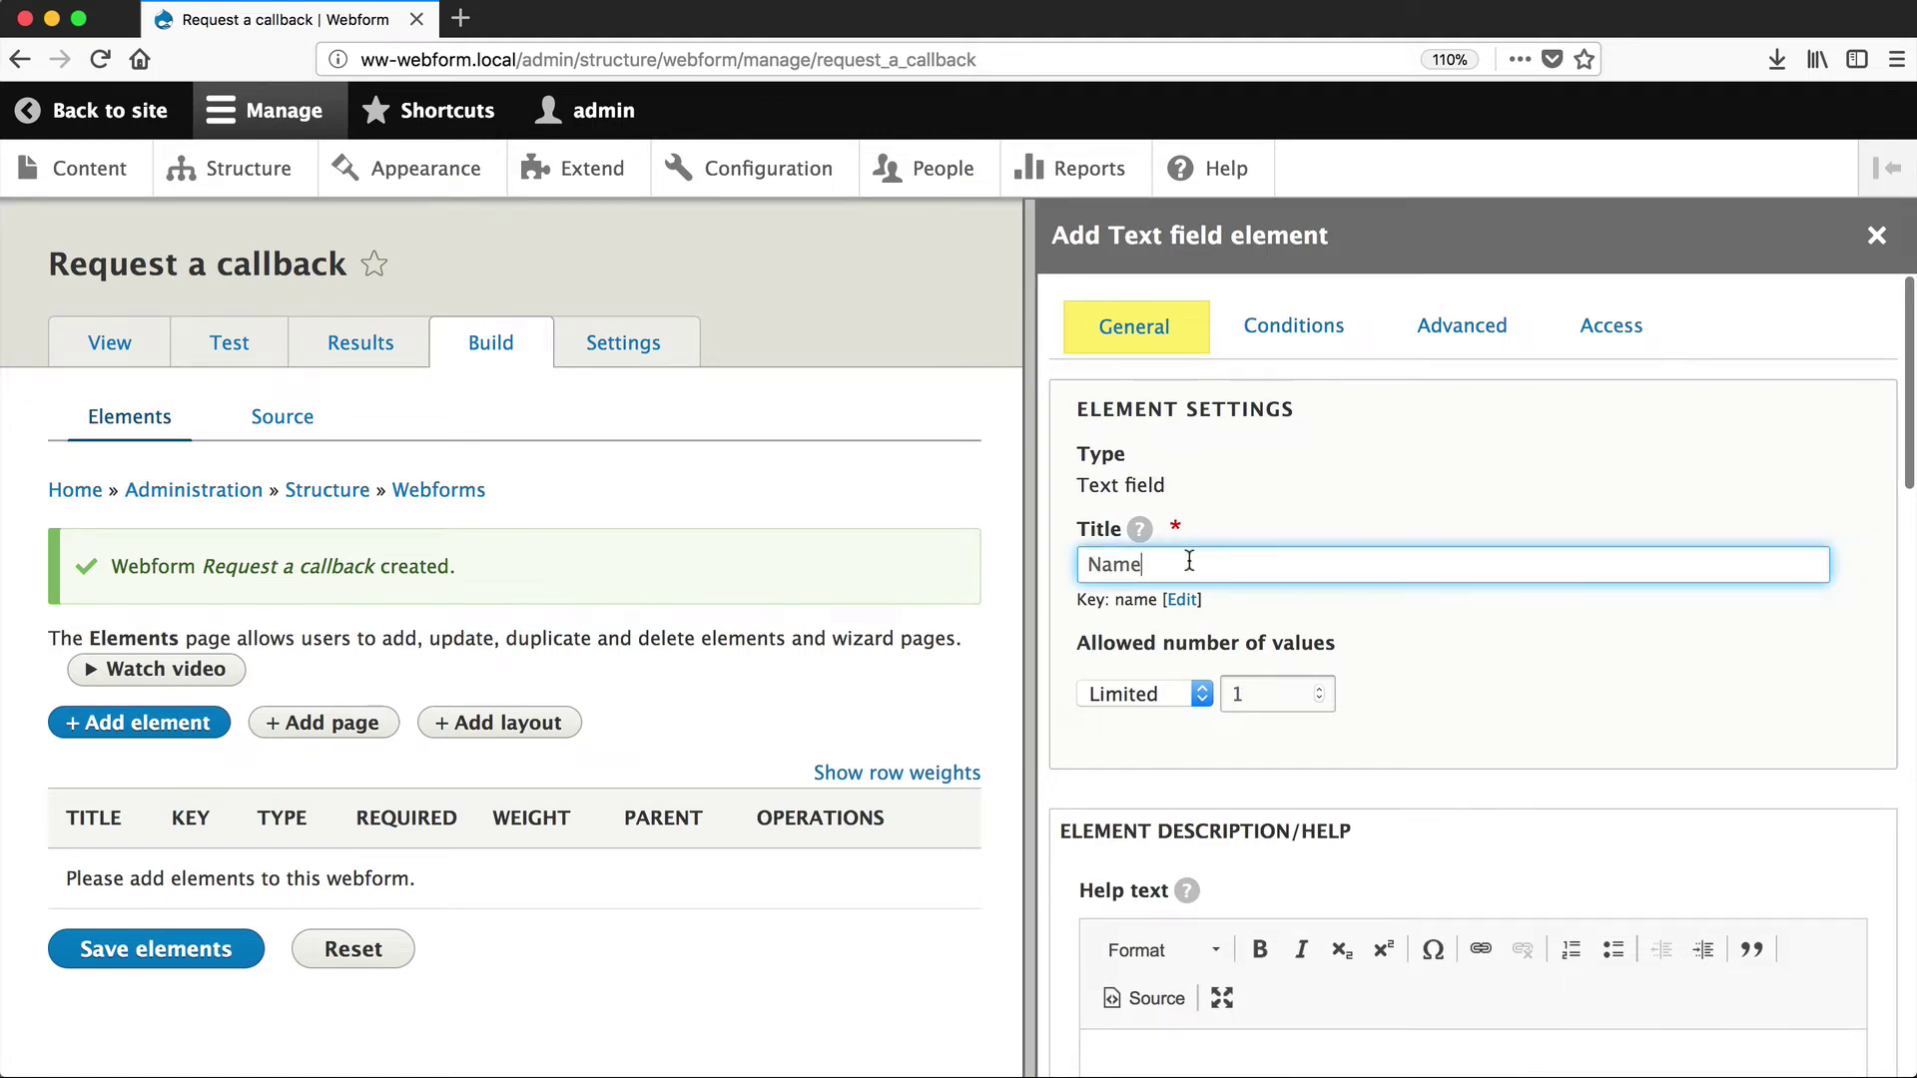
left_click(1412, 633)
scroll(1411, 633, "down", 10)
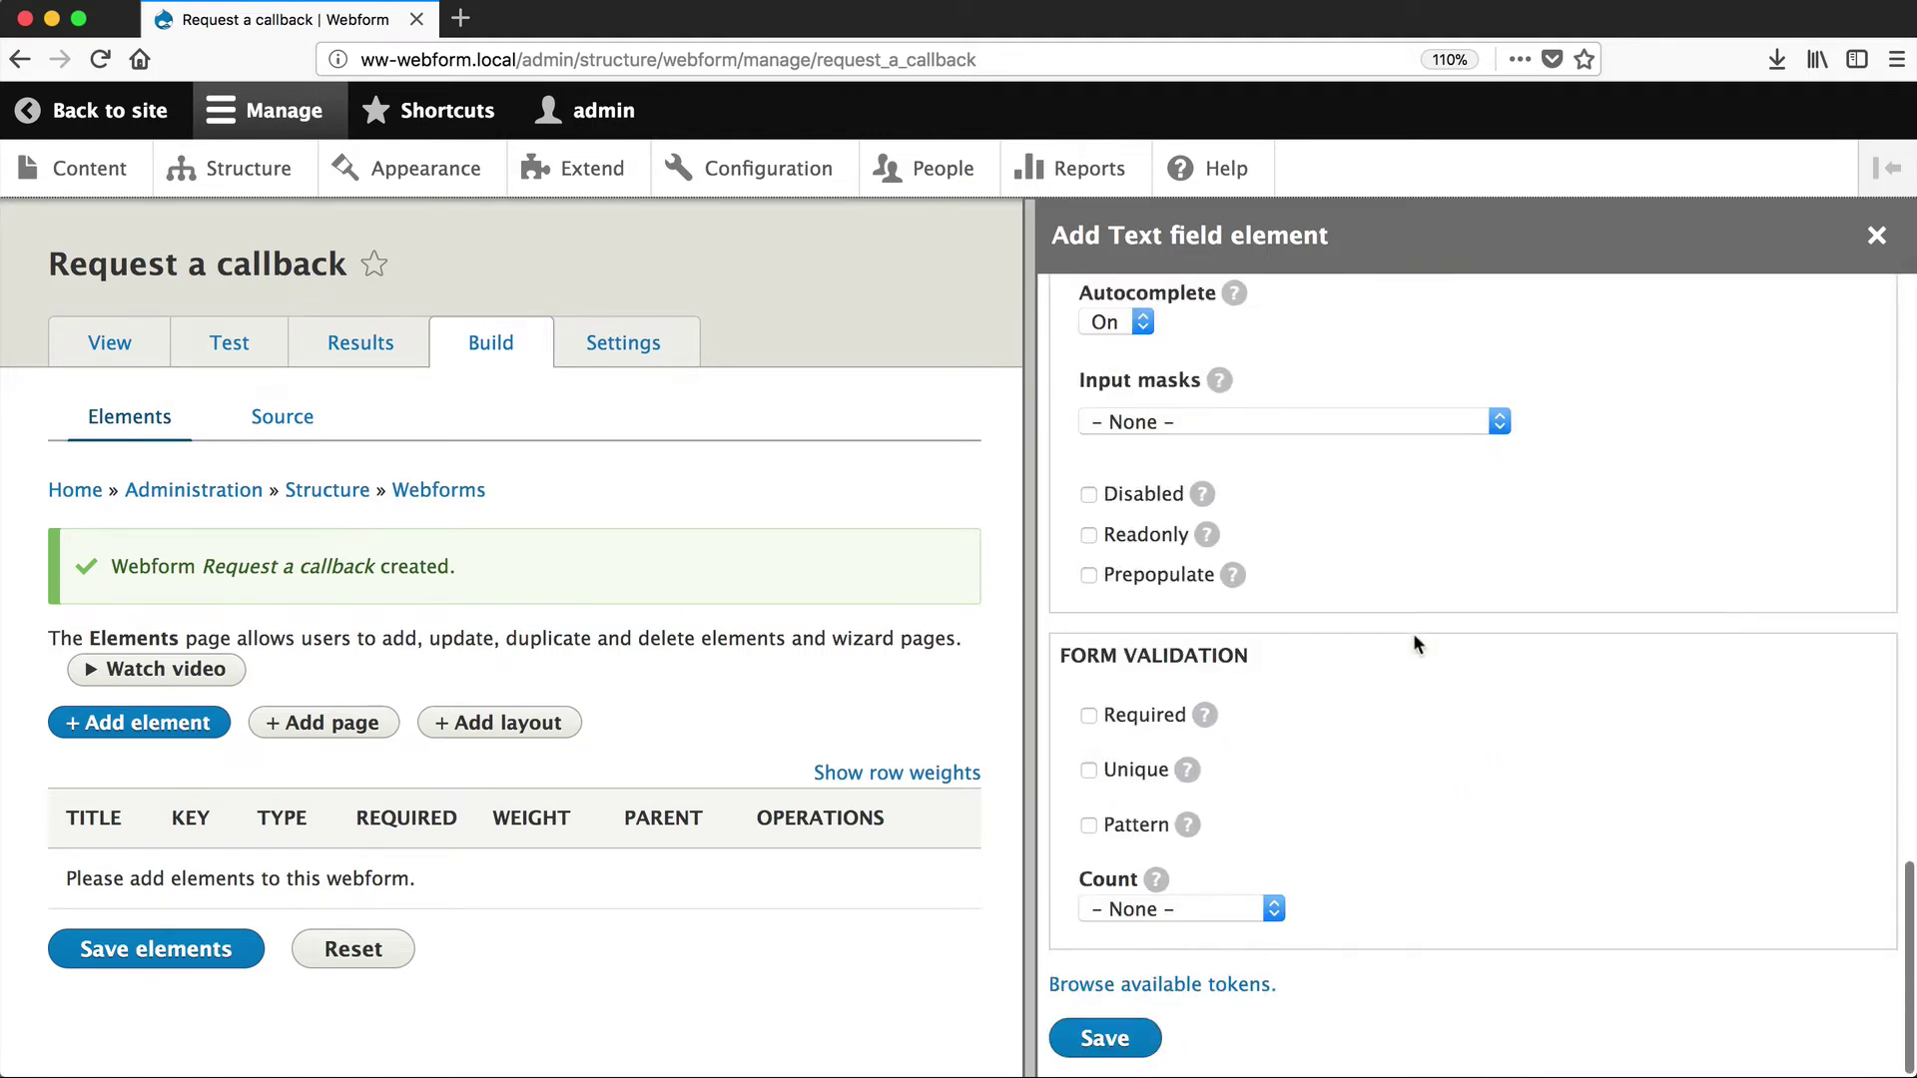
left_click(1088, 714)
scroll(1113, 958, "down", 2)
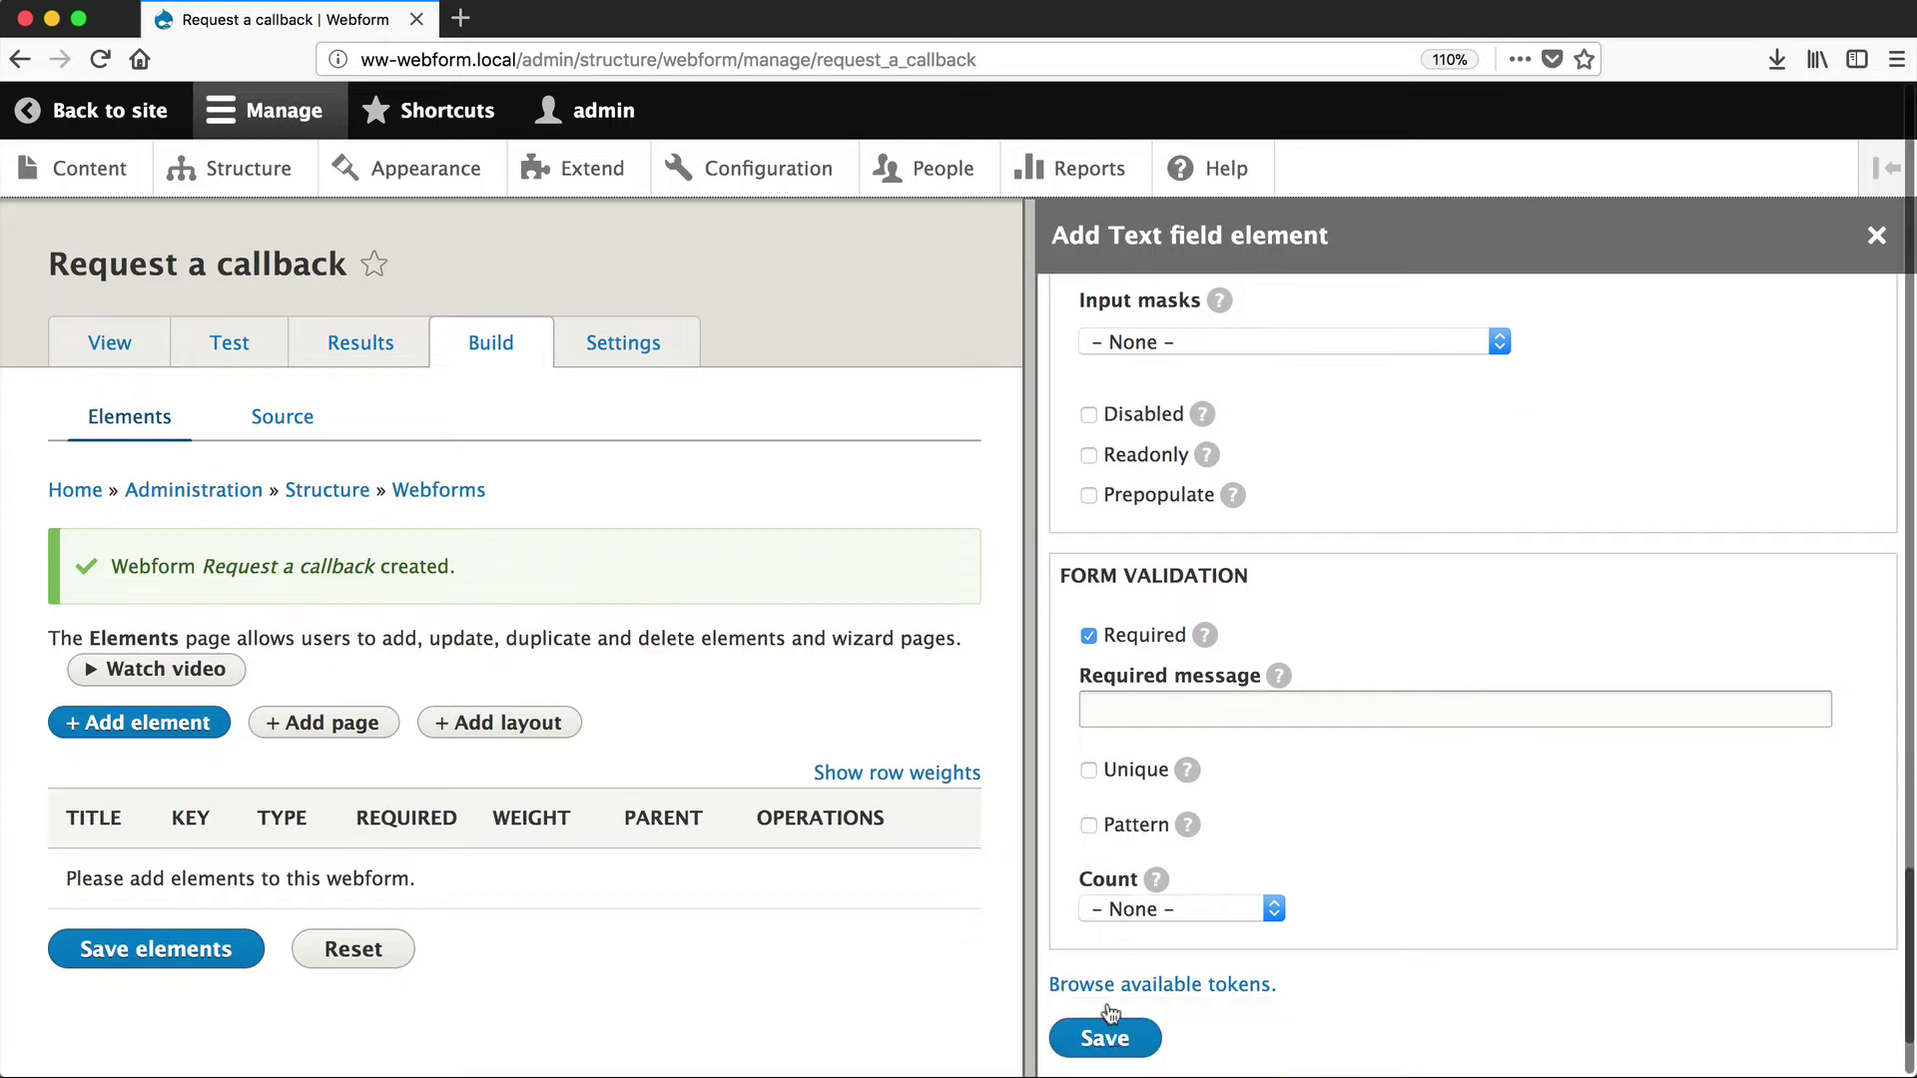
left_click(1108, 1033)
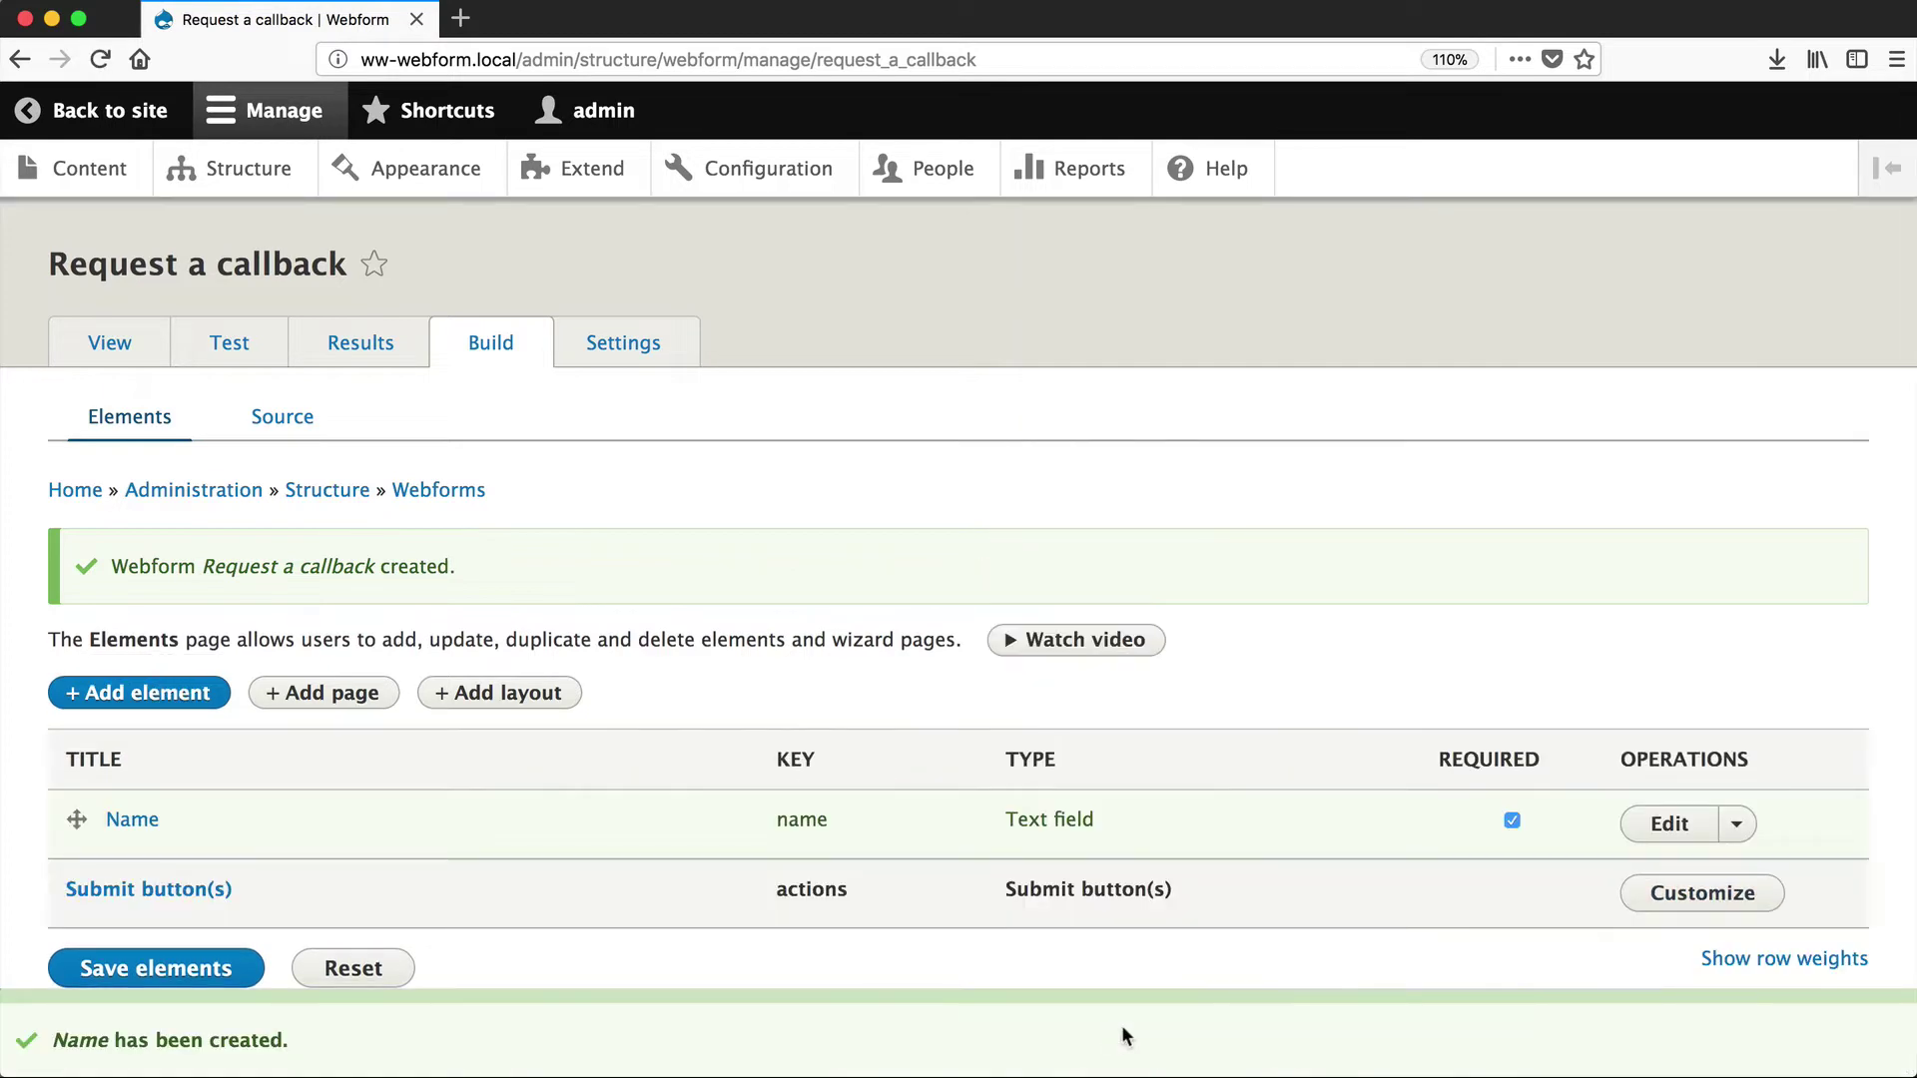
Step: Add a Telephone element titled 'Phone', marked required, using the 'telephone' filter
left_click(108, 696)
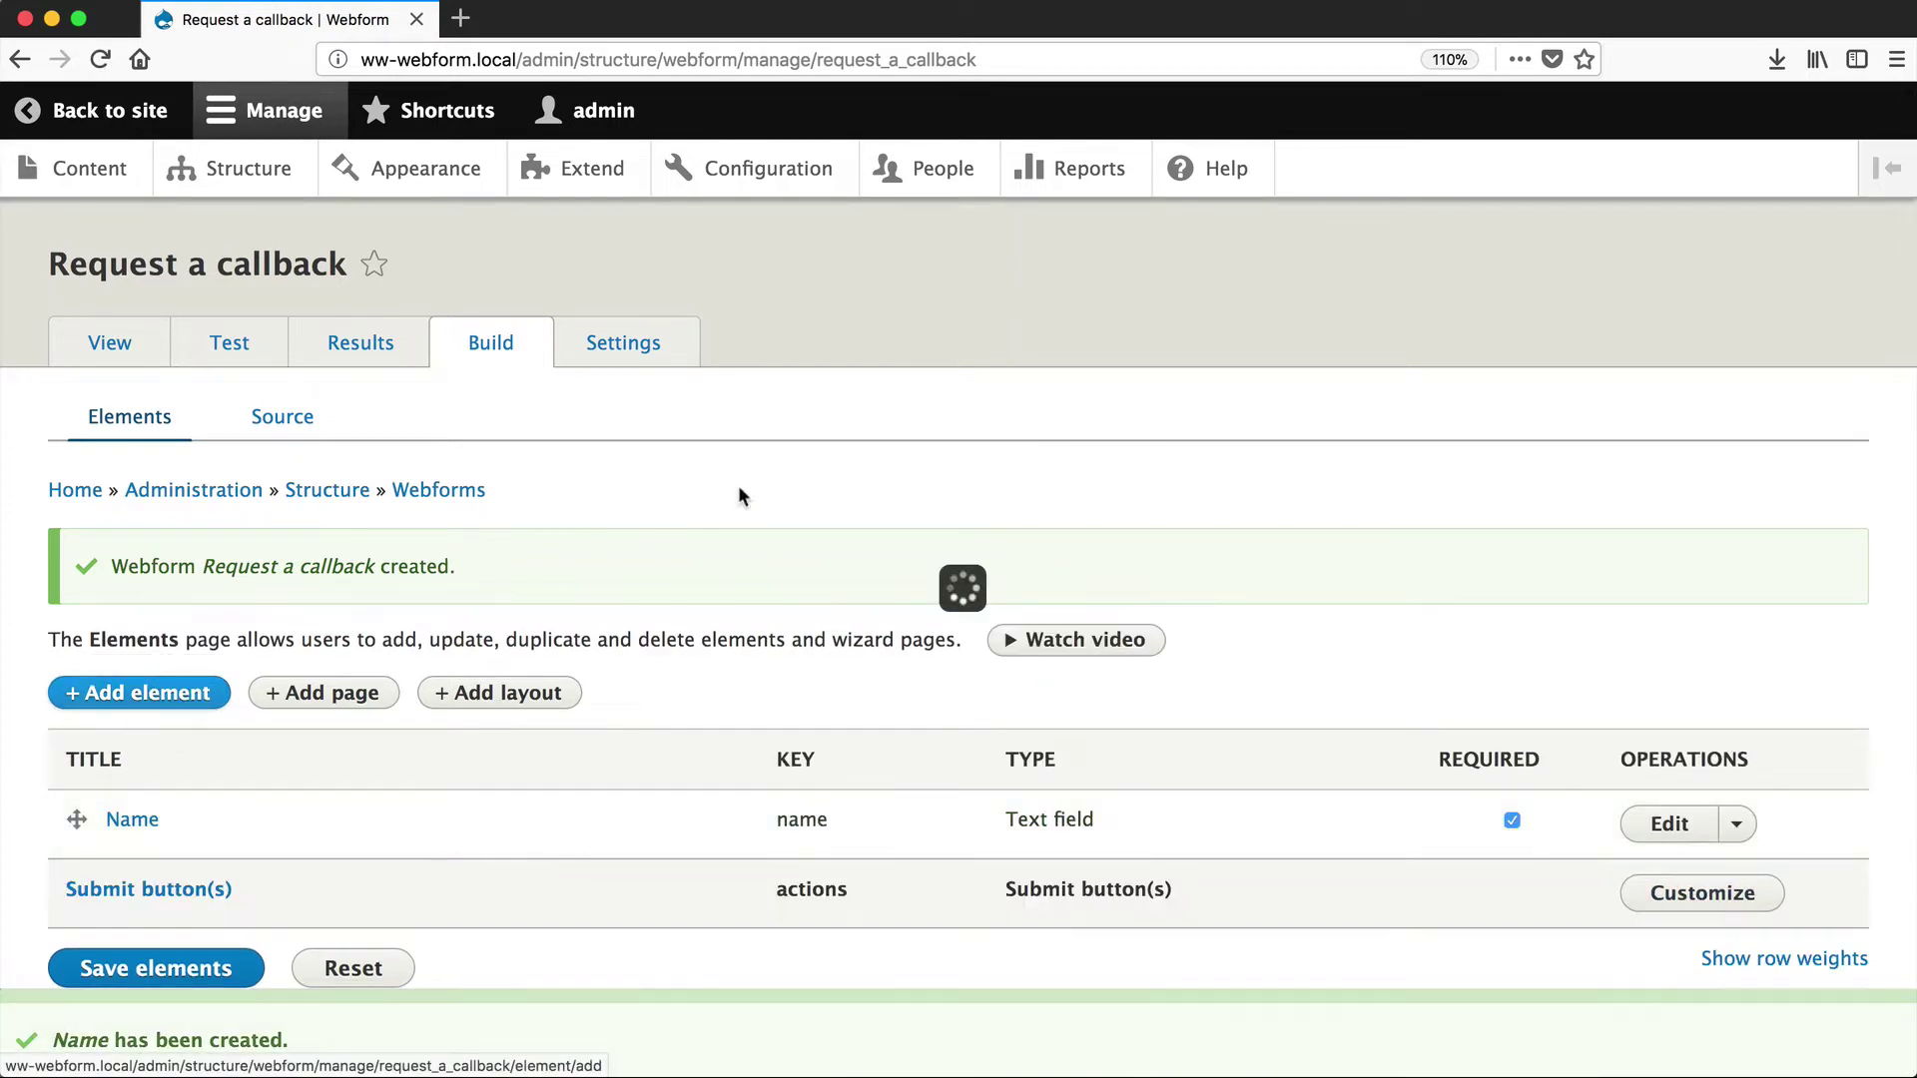
type("t")
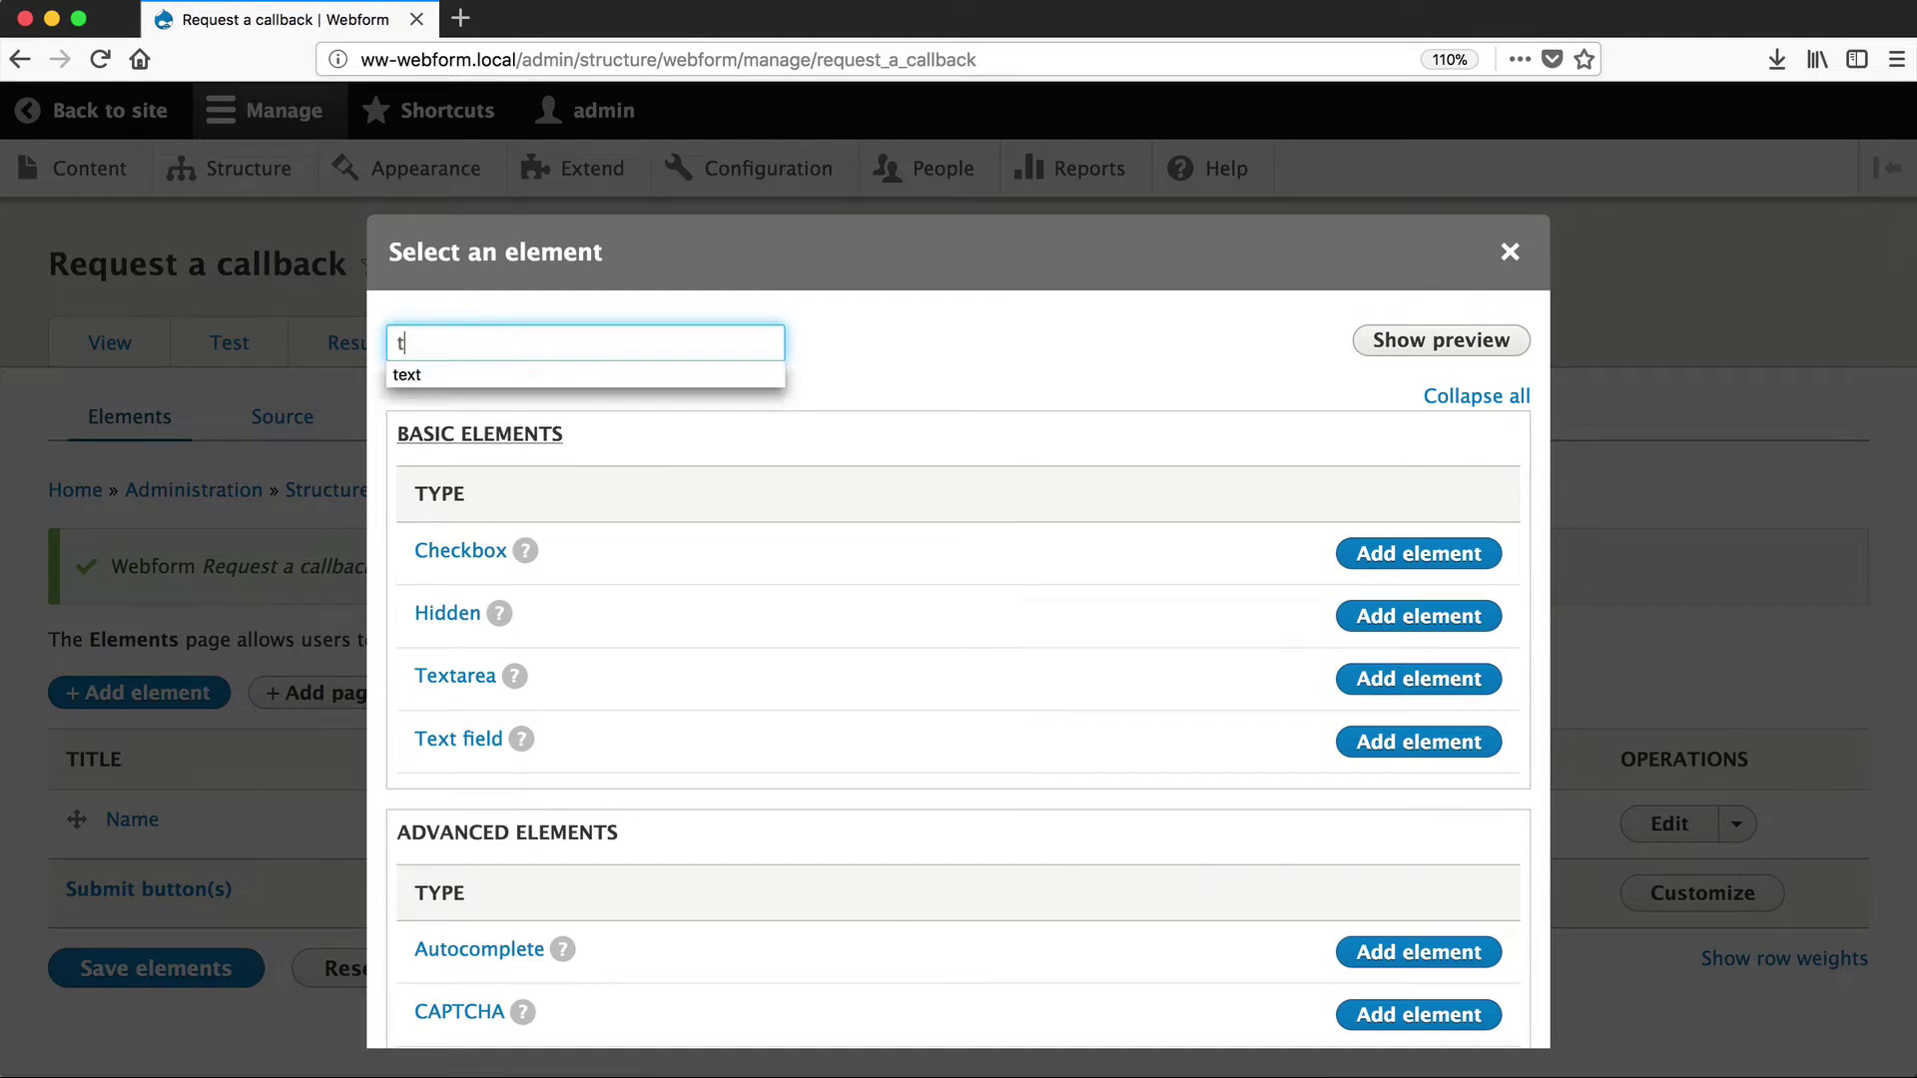
type("elephone")
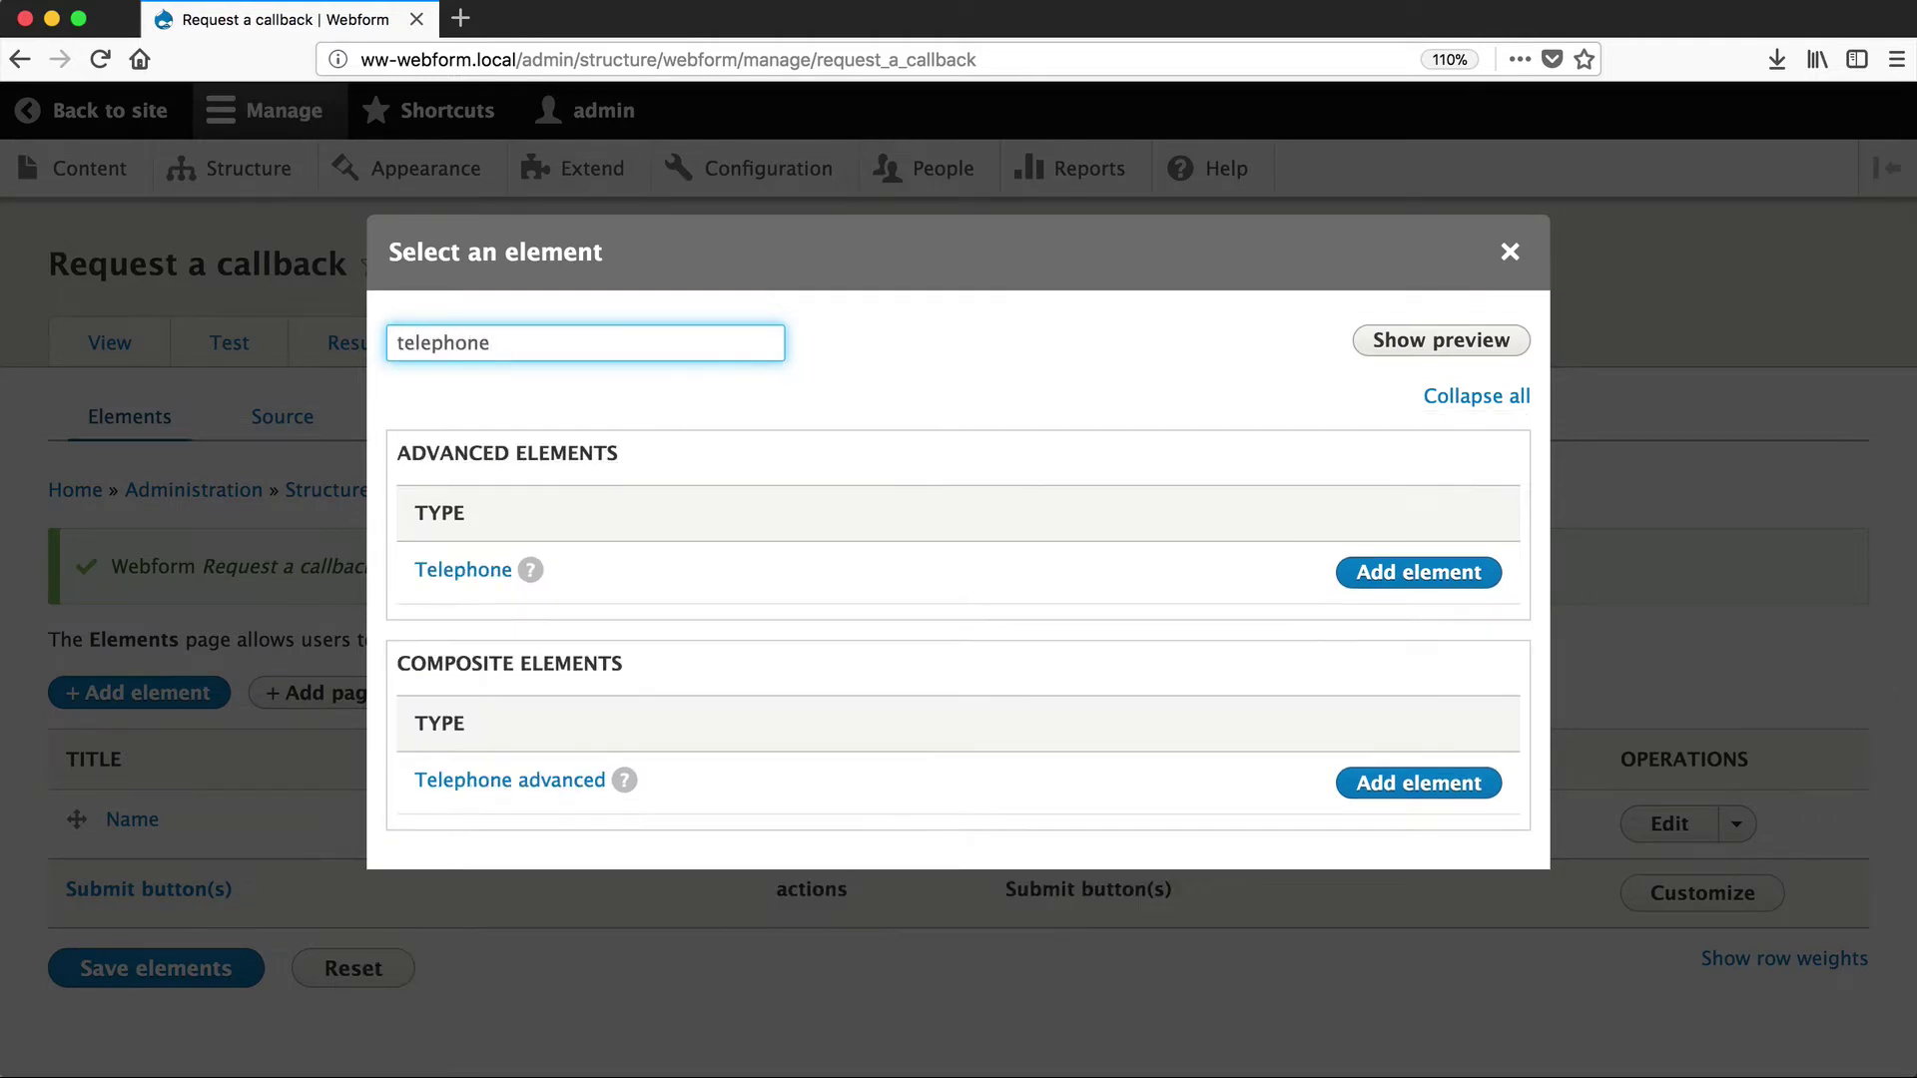
left_click(1432, 569)
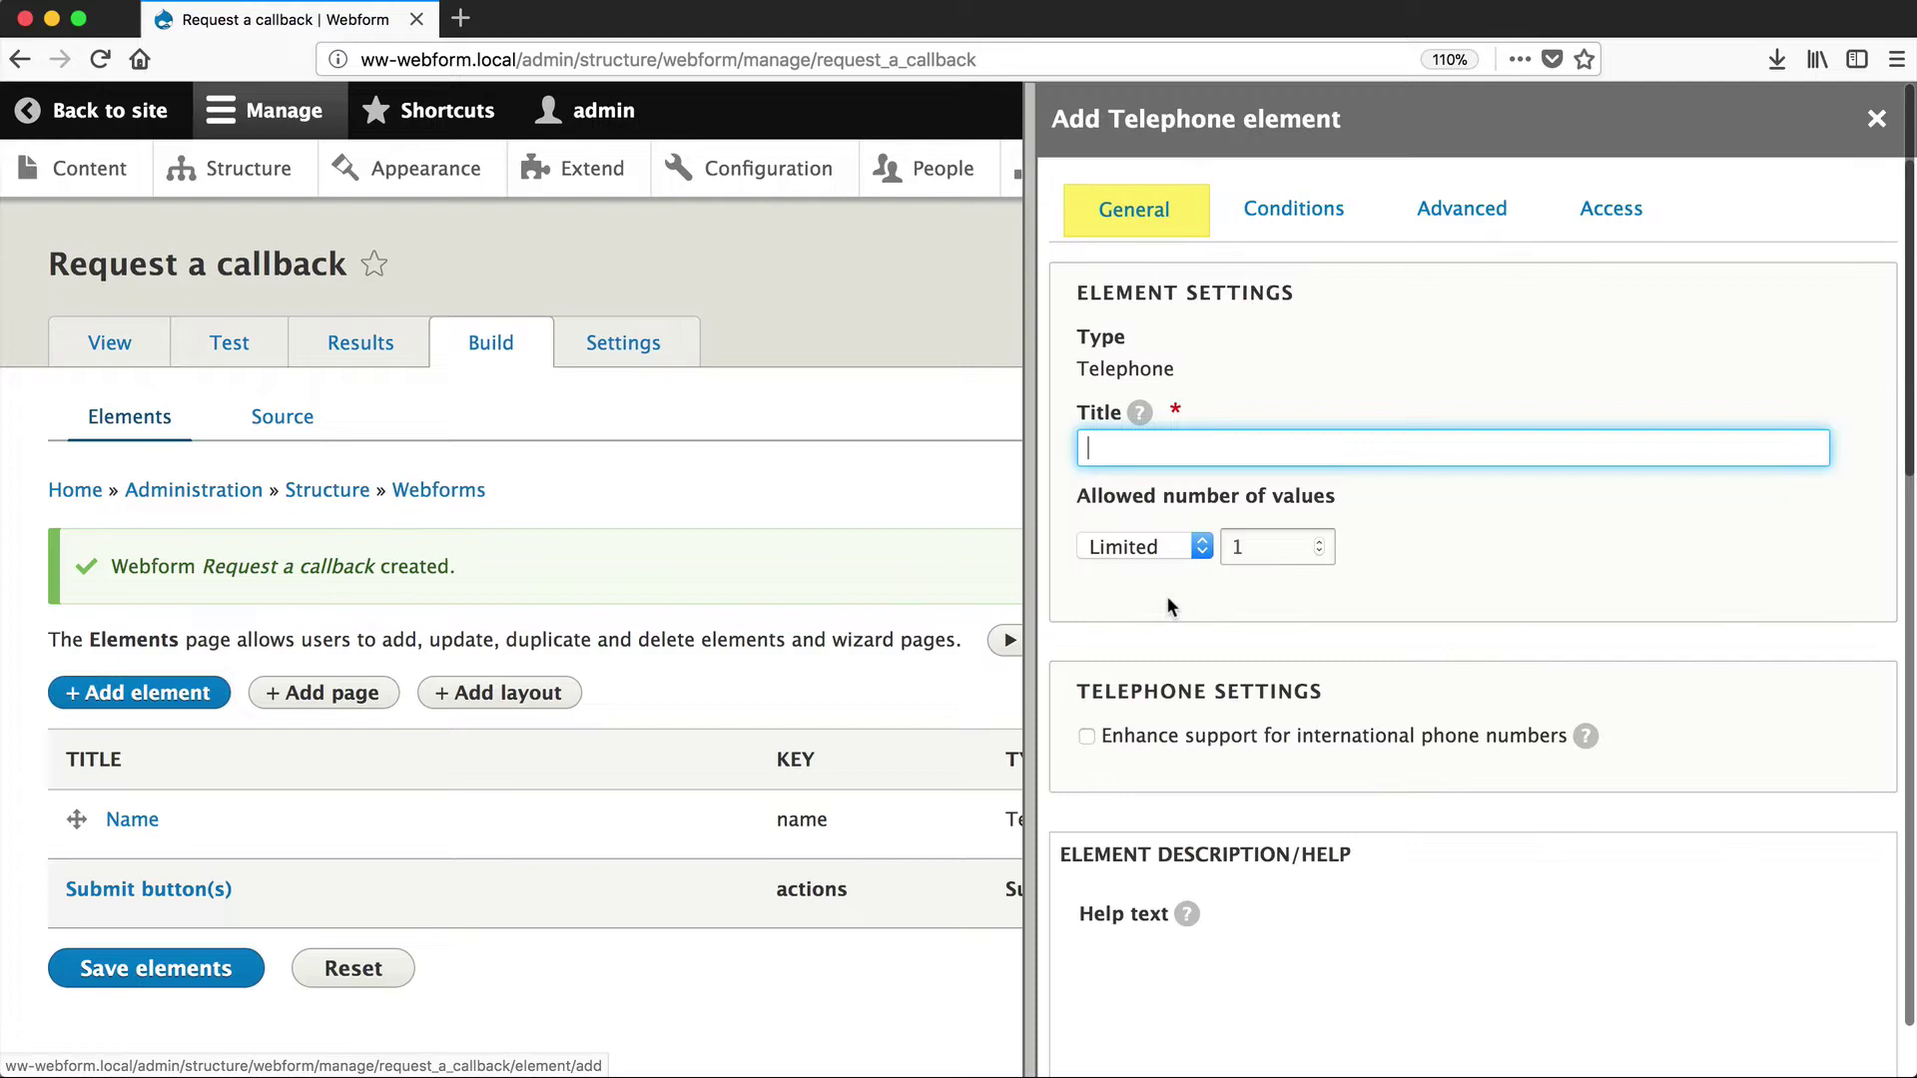
type("Phone")
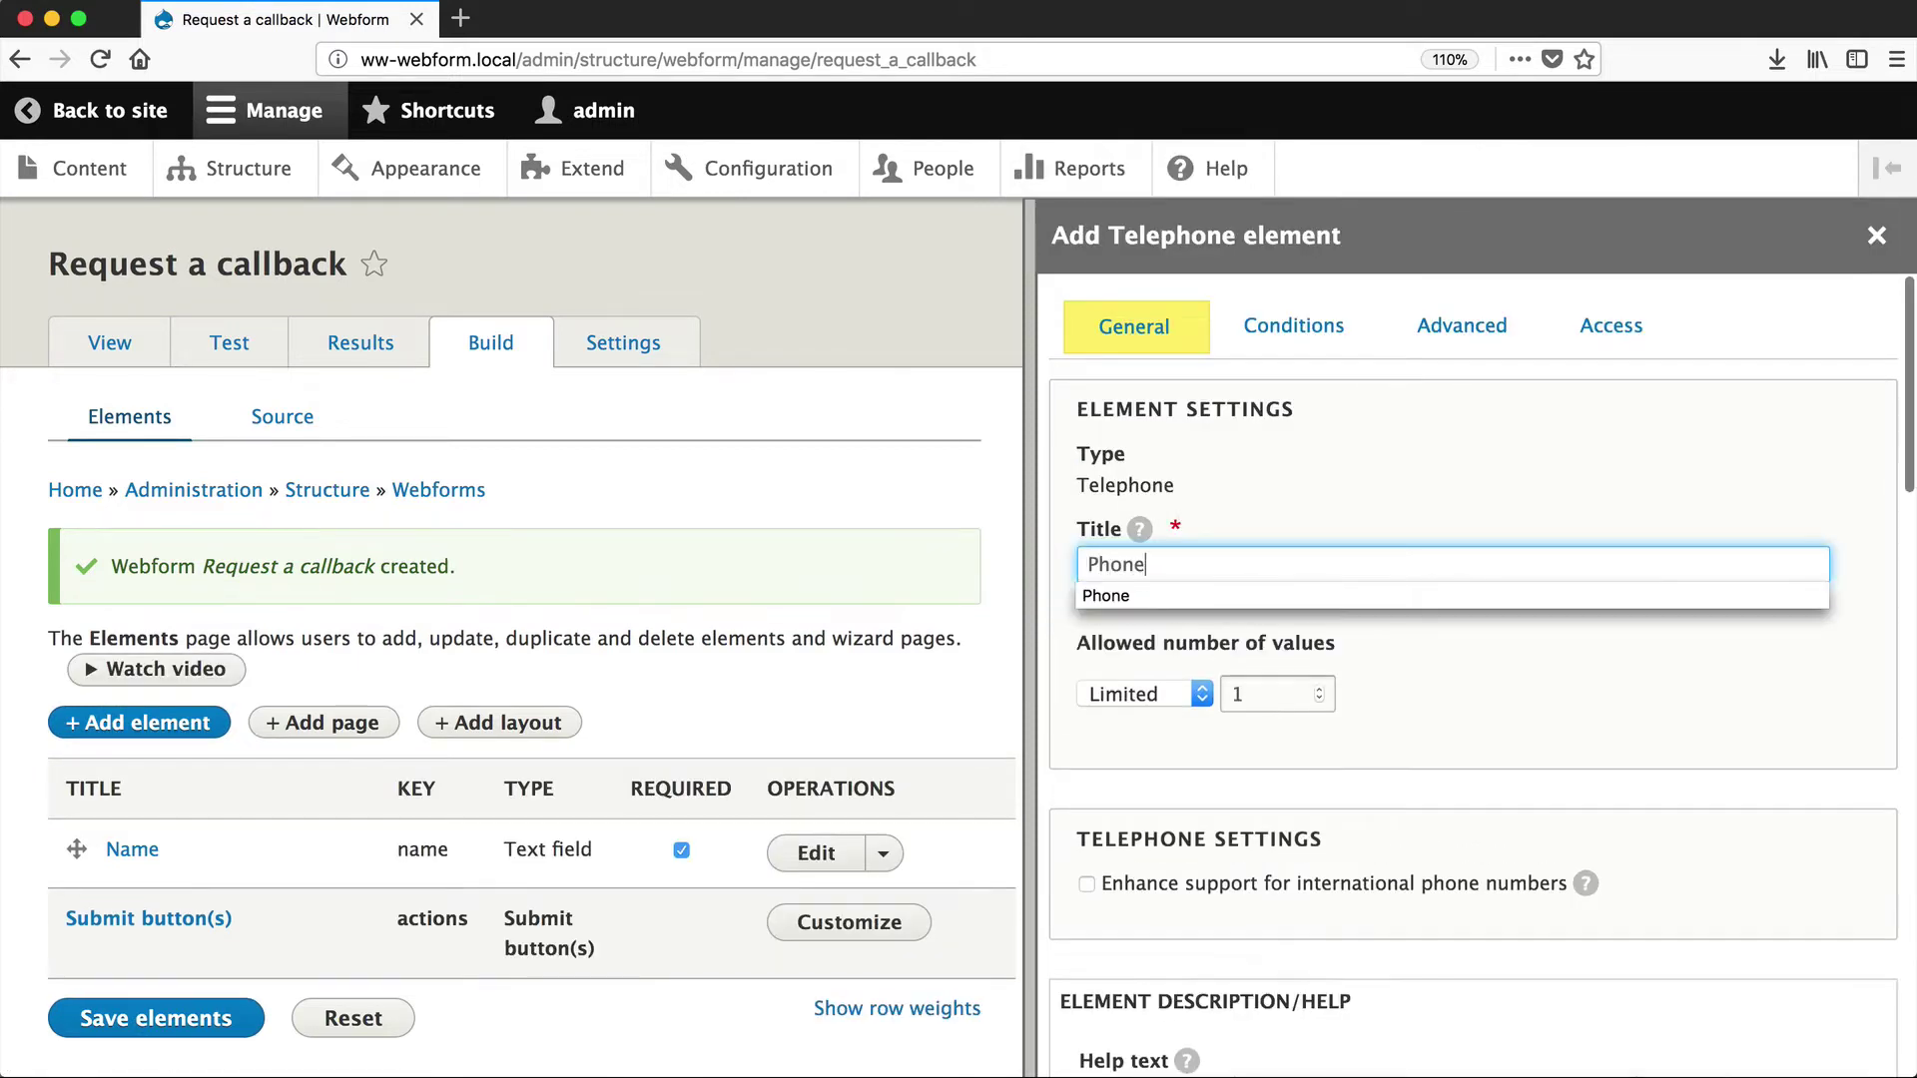
left_click(1246, 459)
scroll(1246, 459, "down", 15)
left_click(1123, 801)
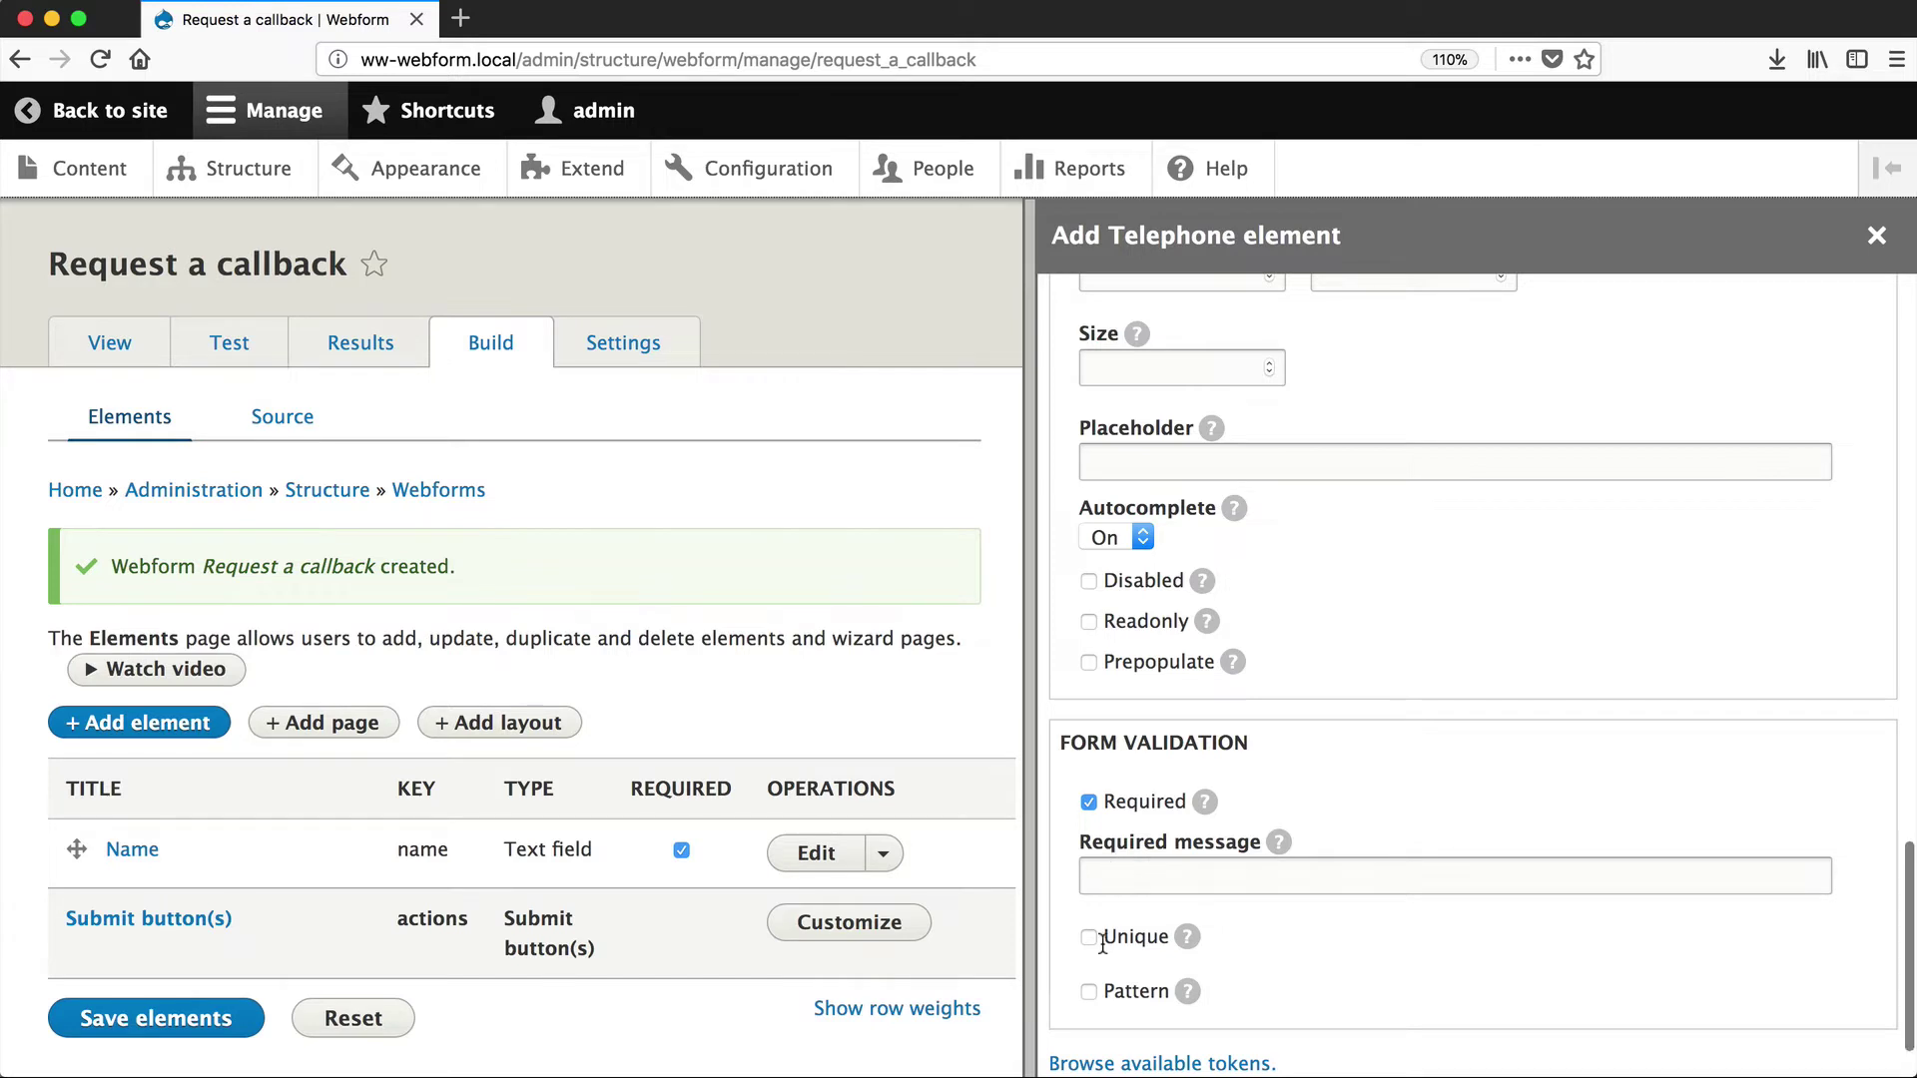
scroll(1098, 943, "down", 2)
left_click(1090, 1036)
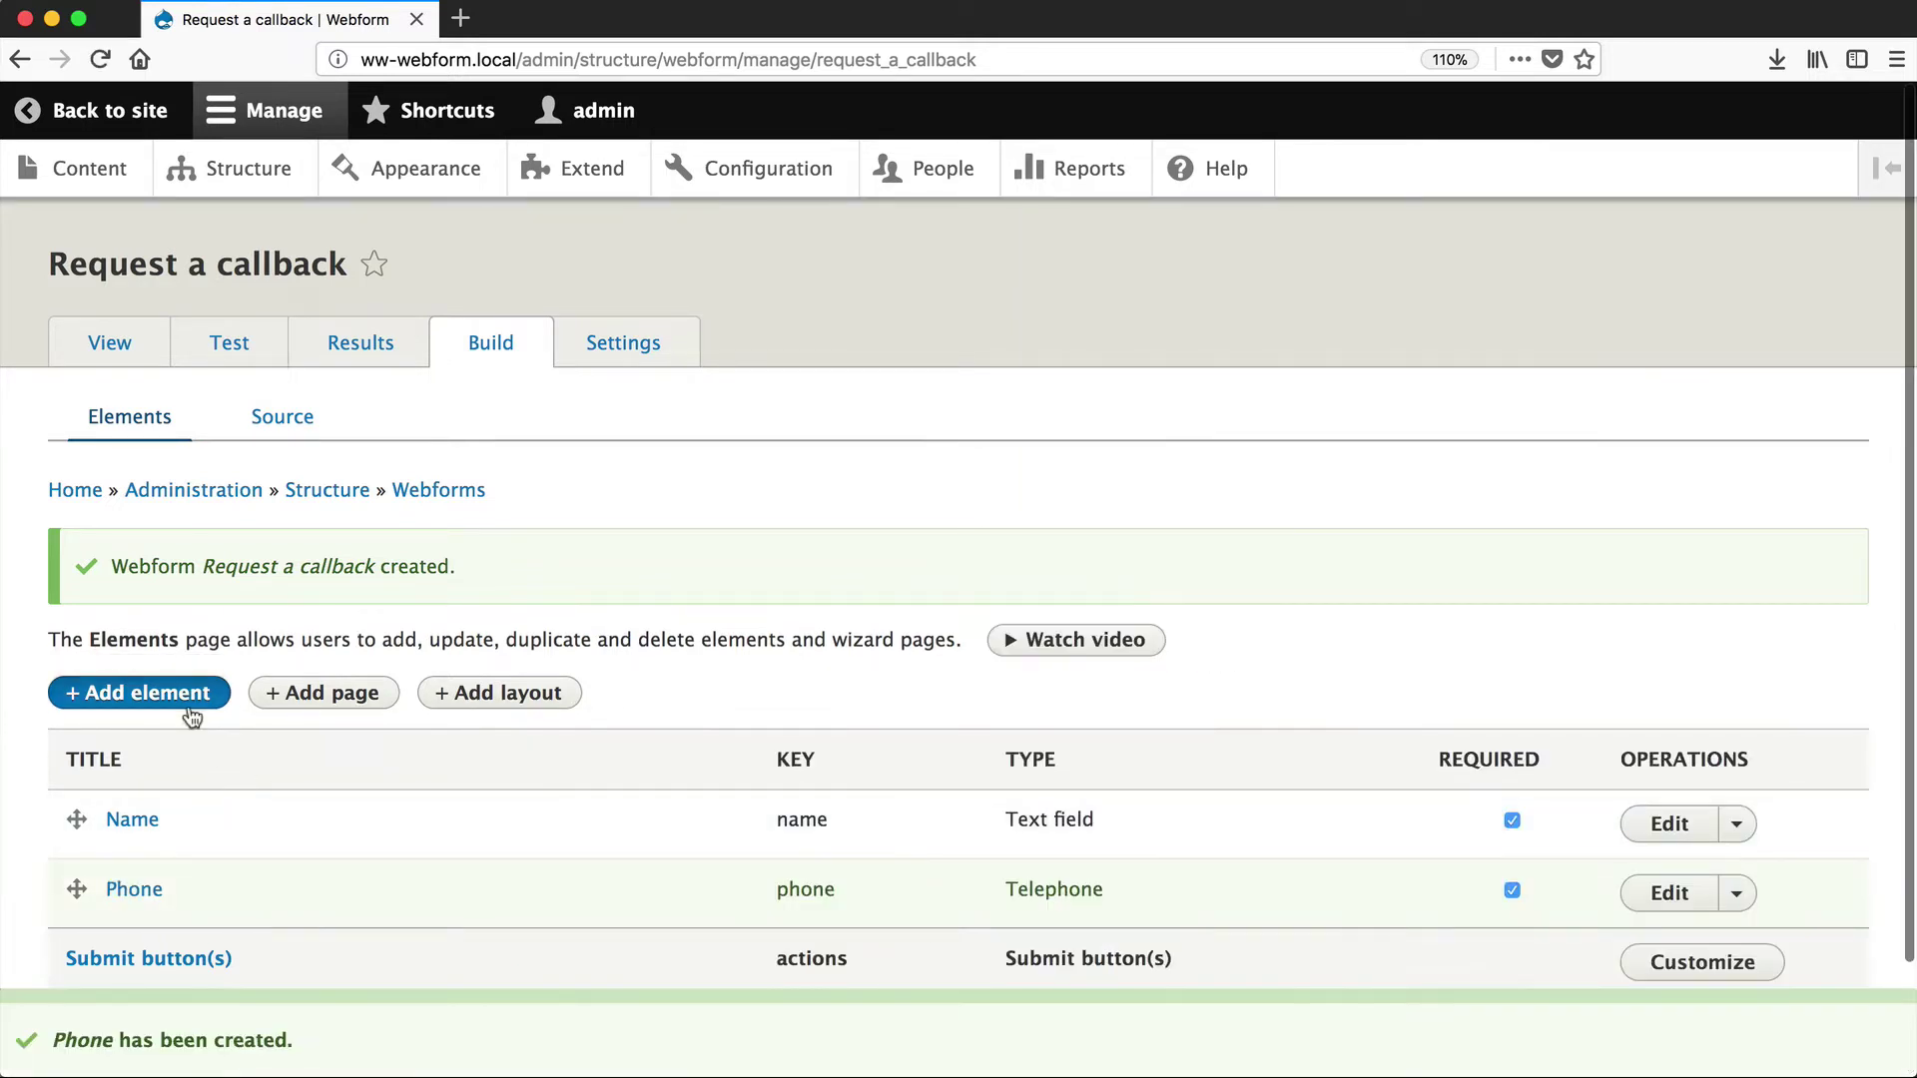
Step: Add a Textarea element titled 'Details'
left_click(189, 705)
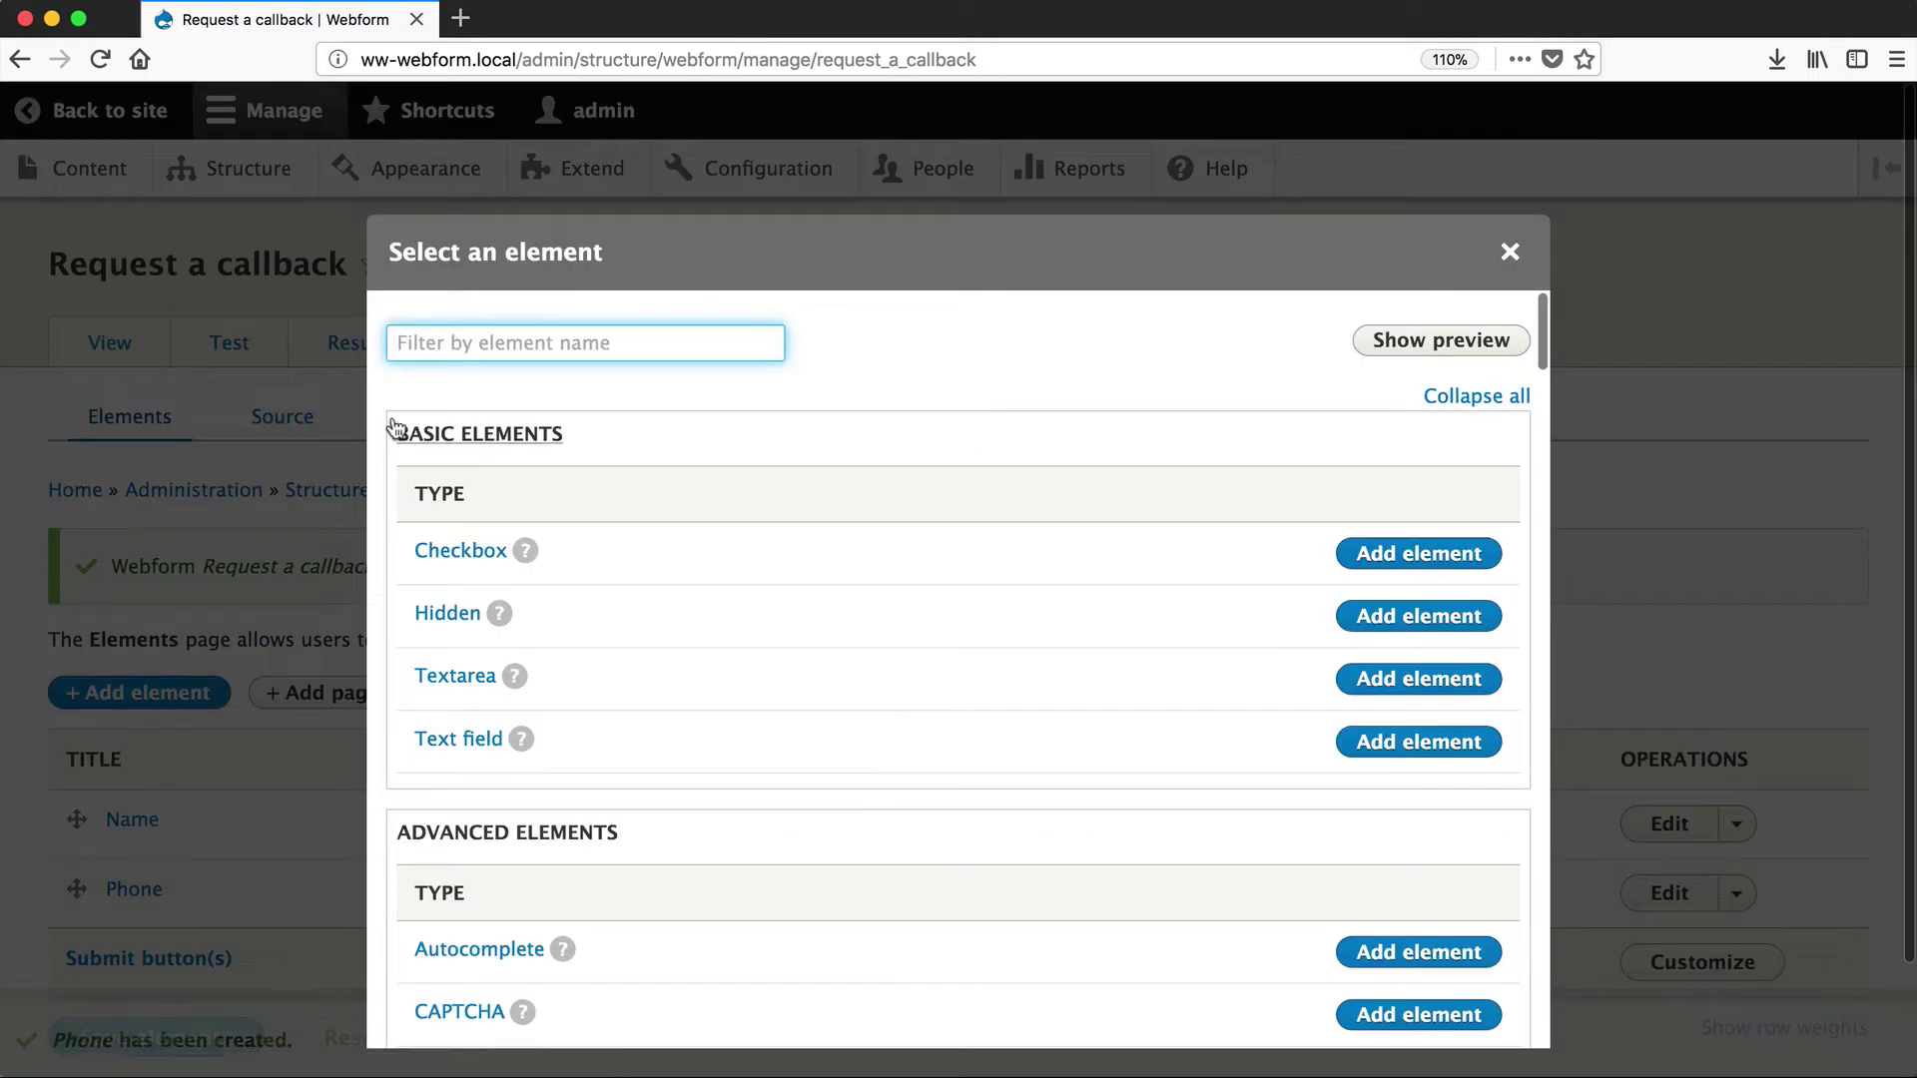
type("text")
left_click(1266, 507)
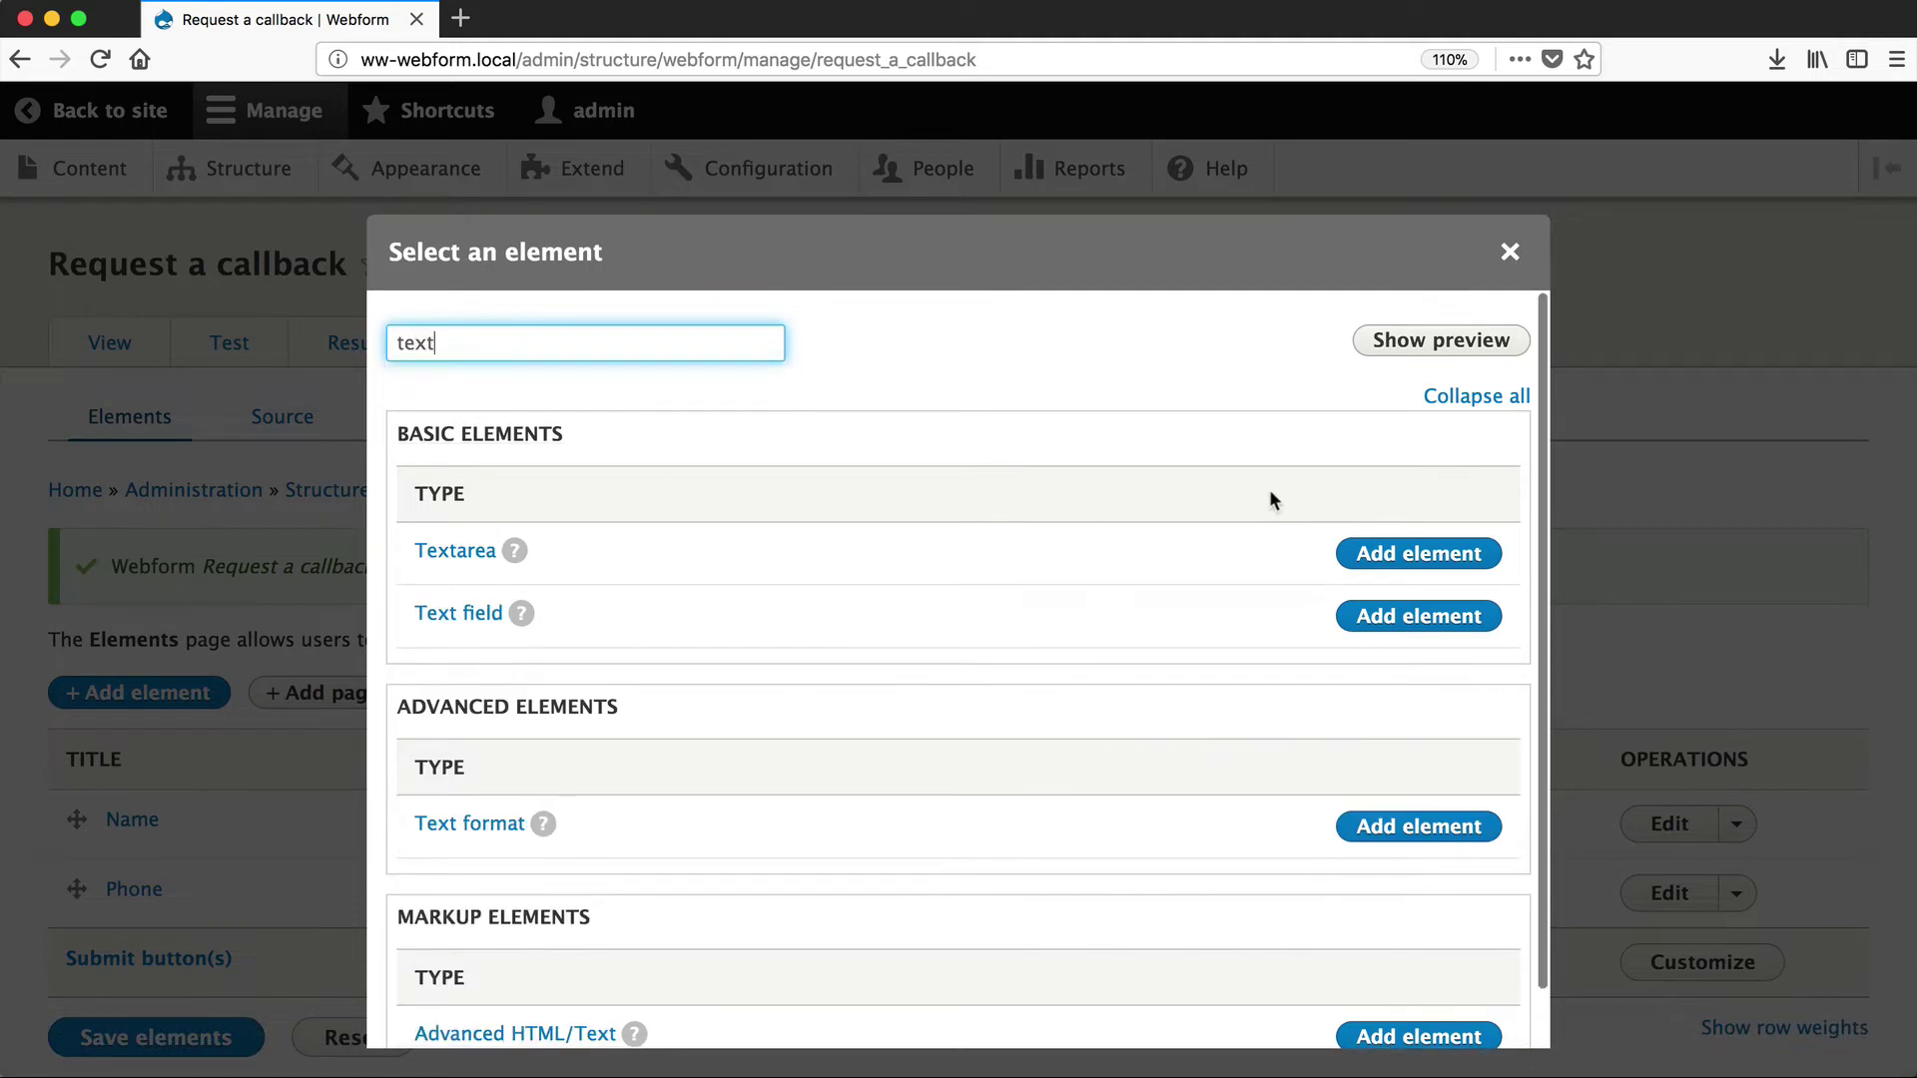
left_click(1386, 551)
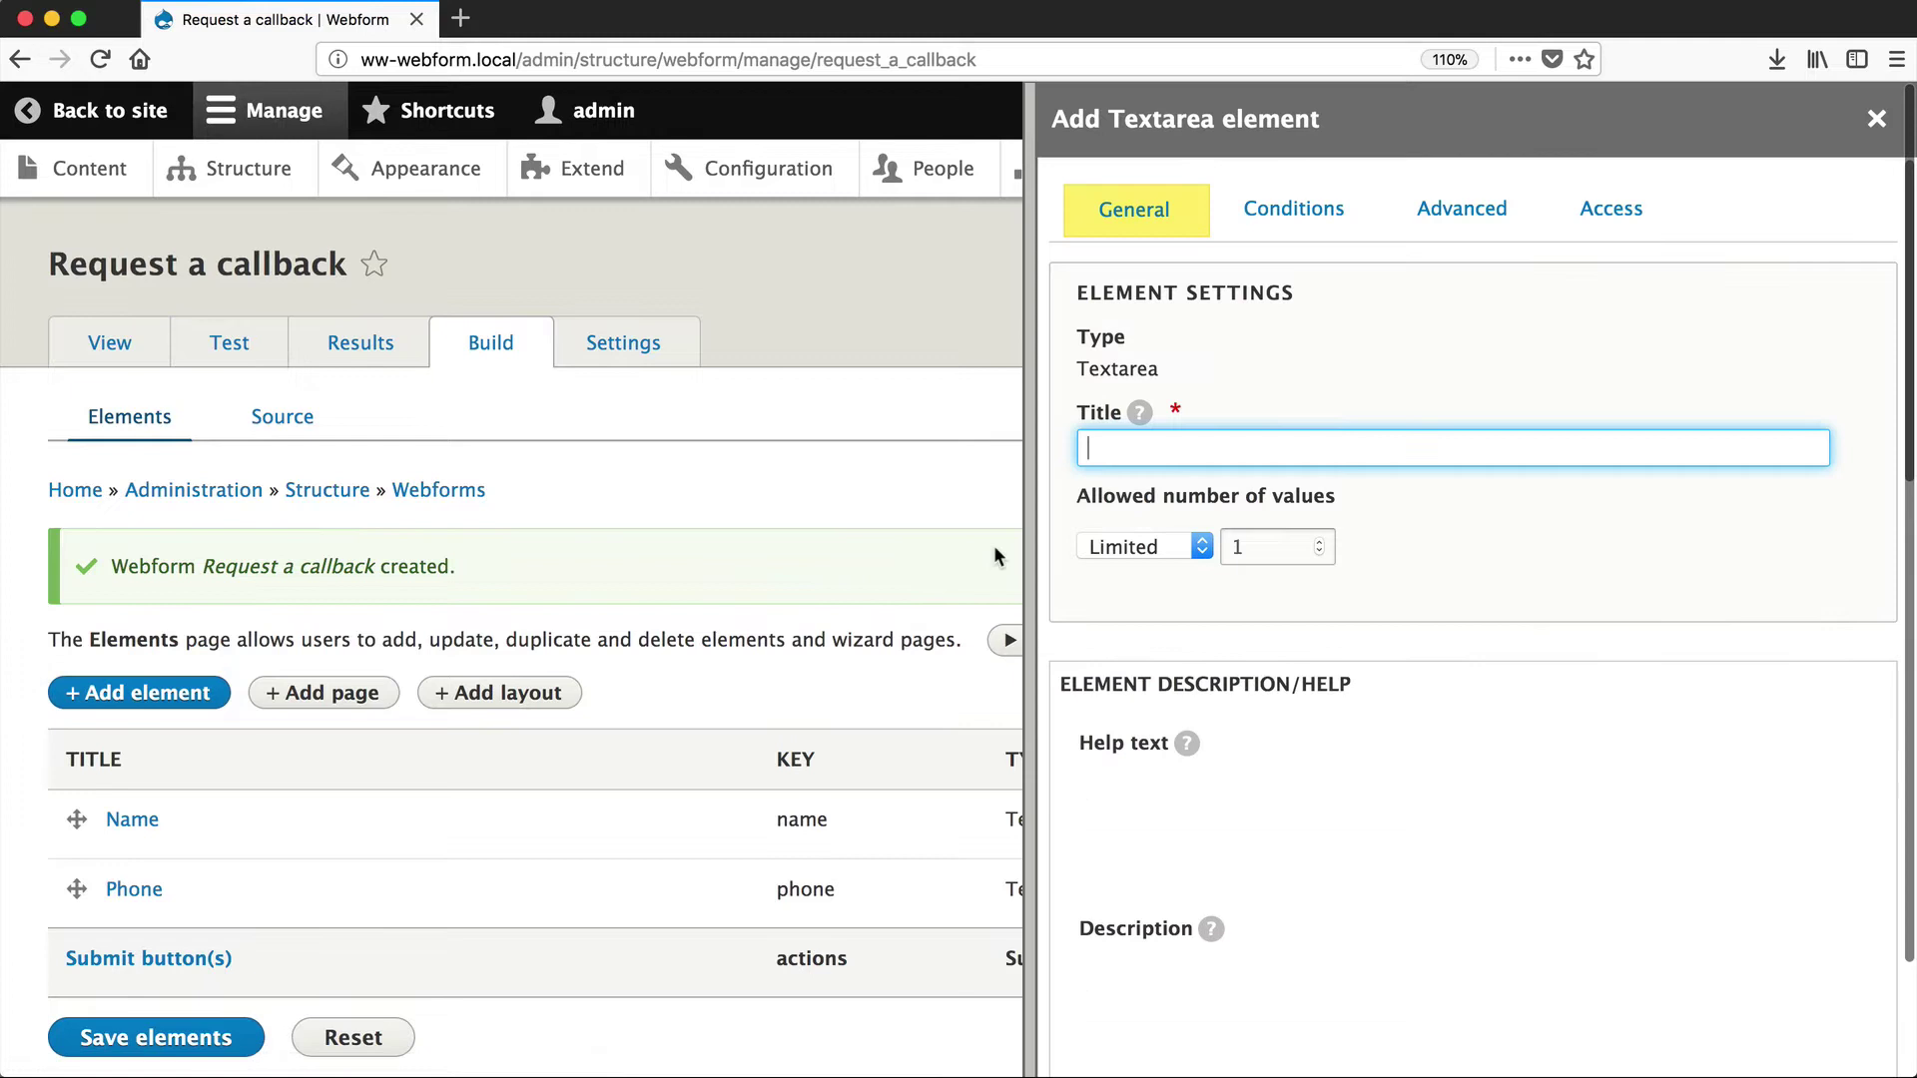
type("Details")
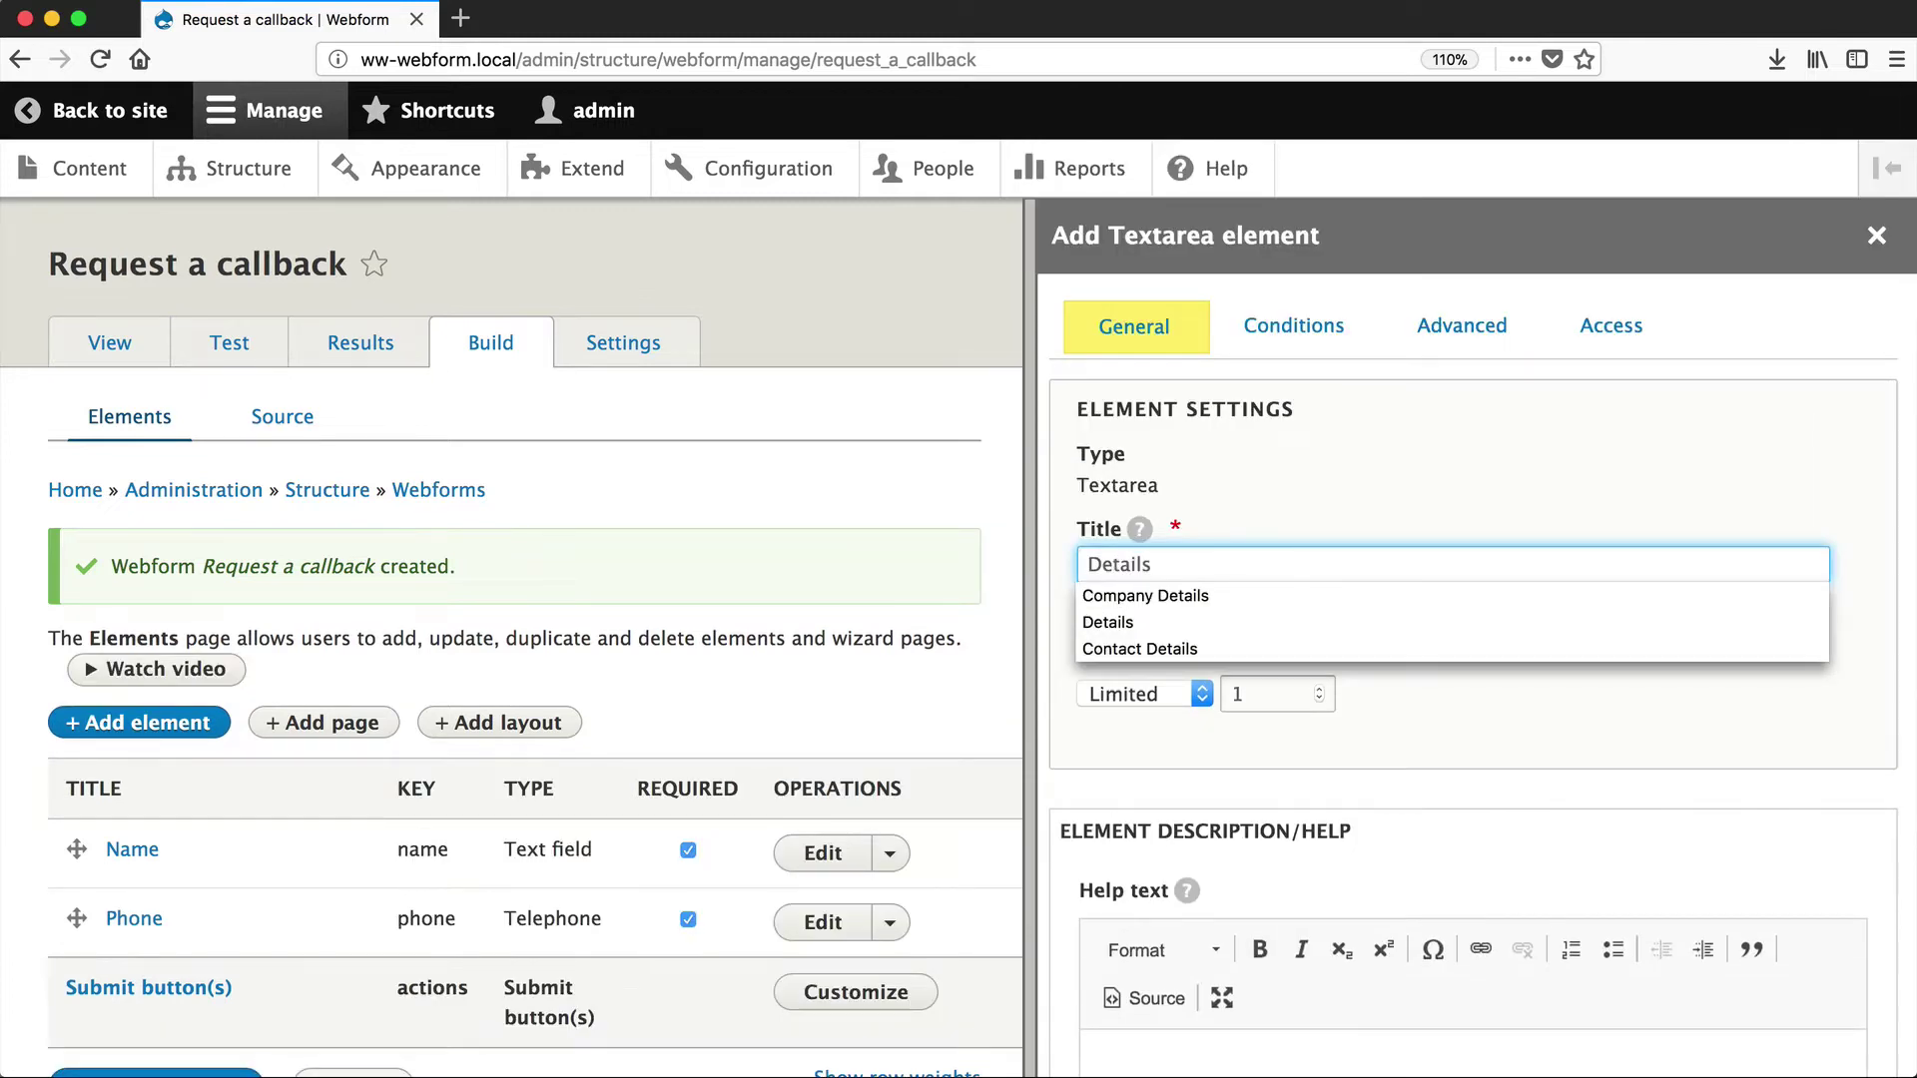
left_click(1265, 487)
Step: Give Details the description 'Please describe your current business.', make it required, and save
scroll(1265, 488, "down", 6)
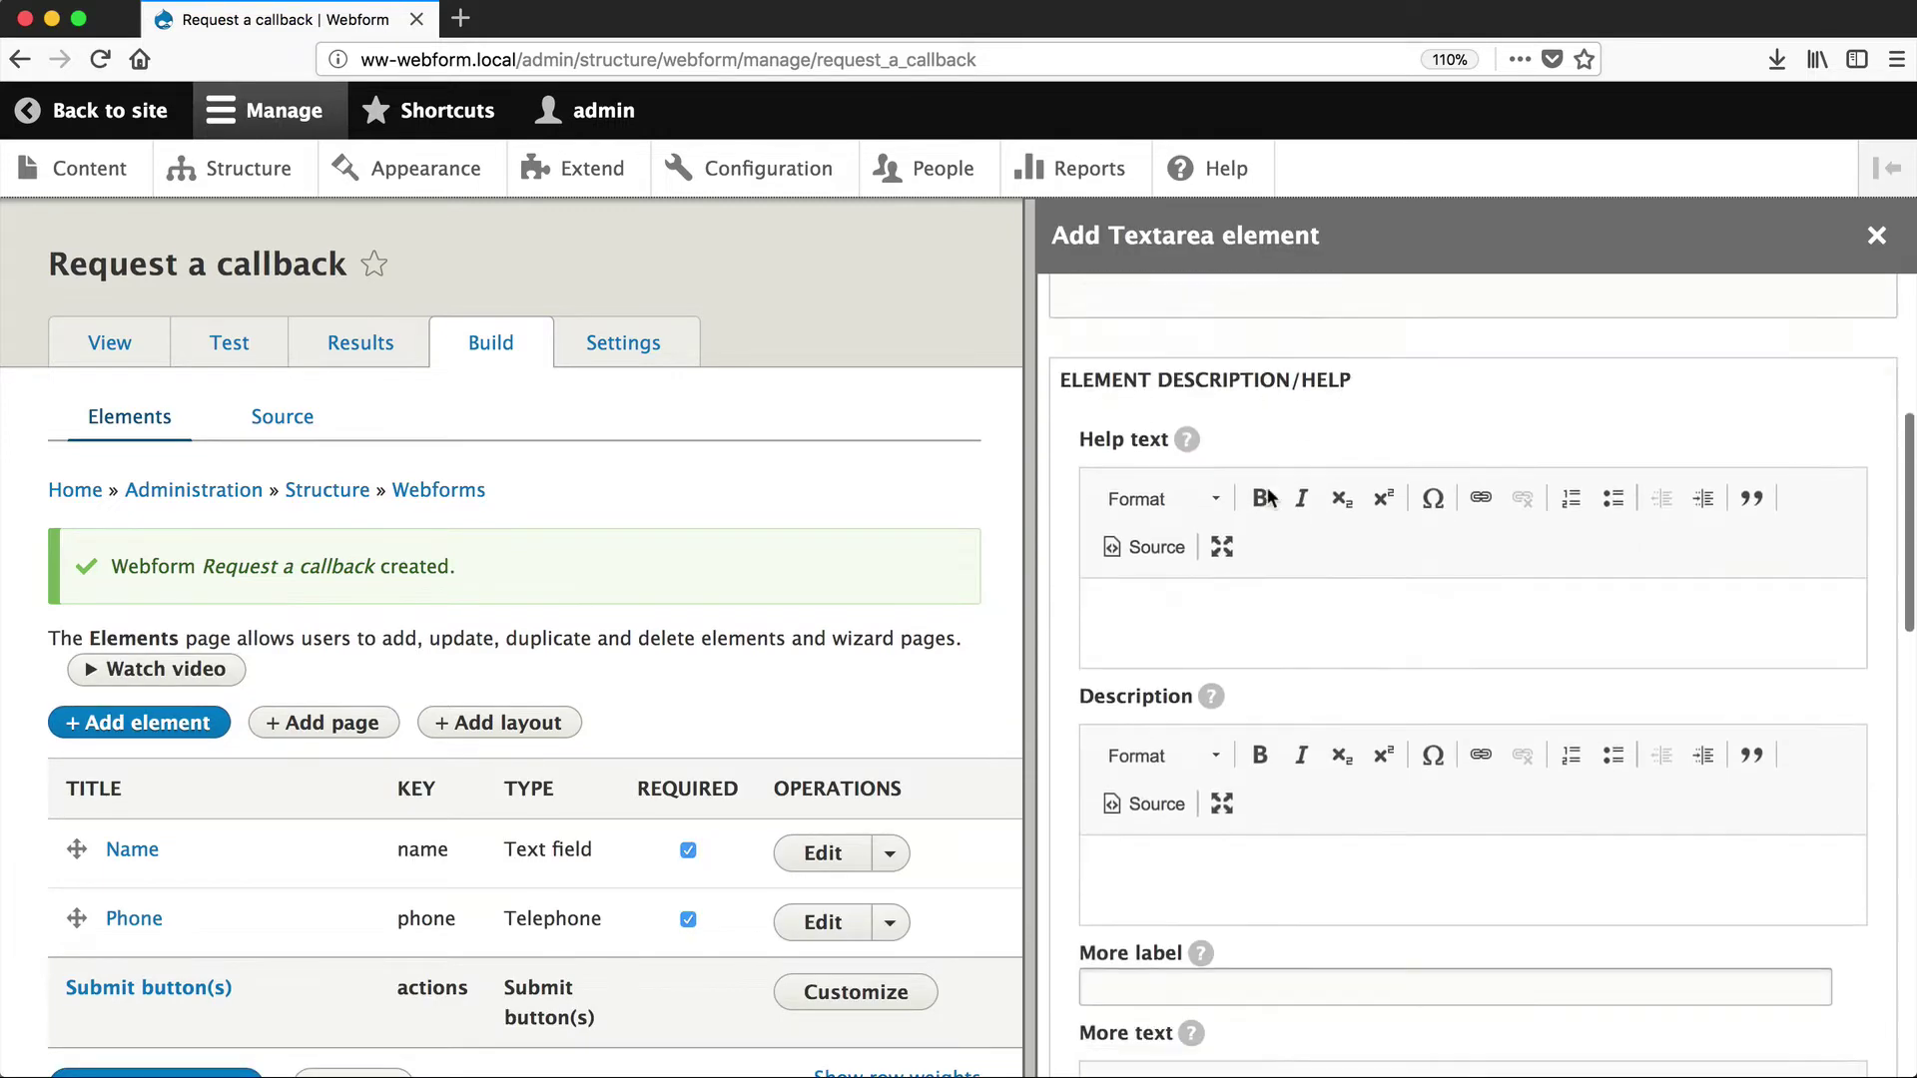
left_click(1182, 710)
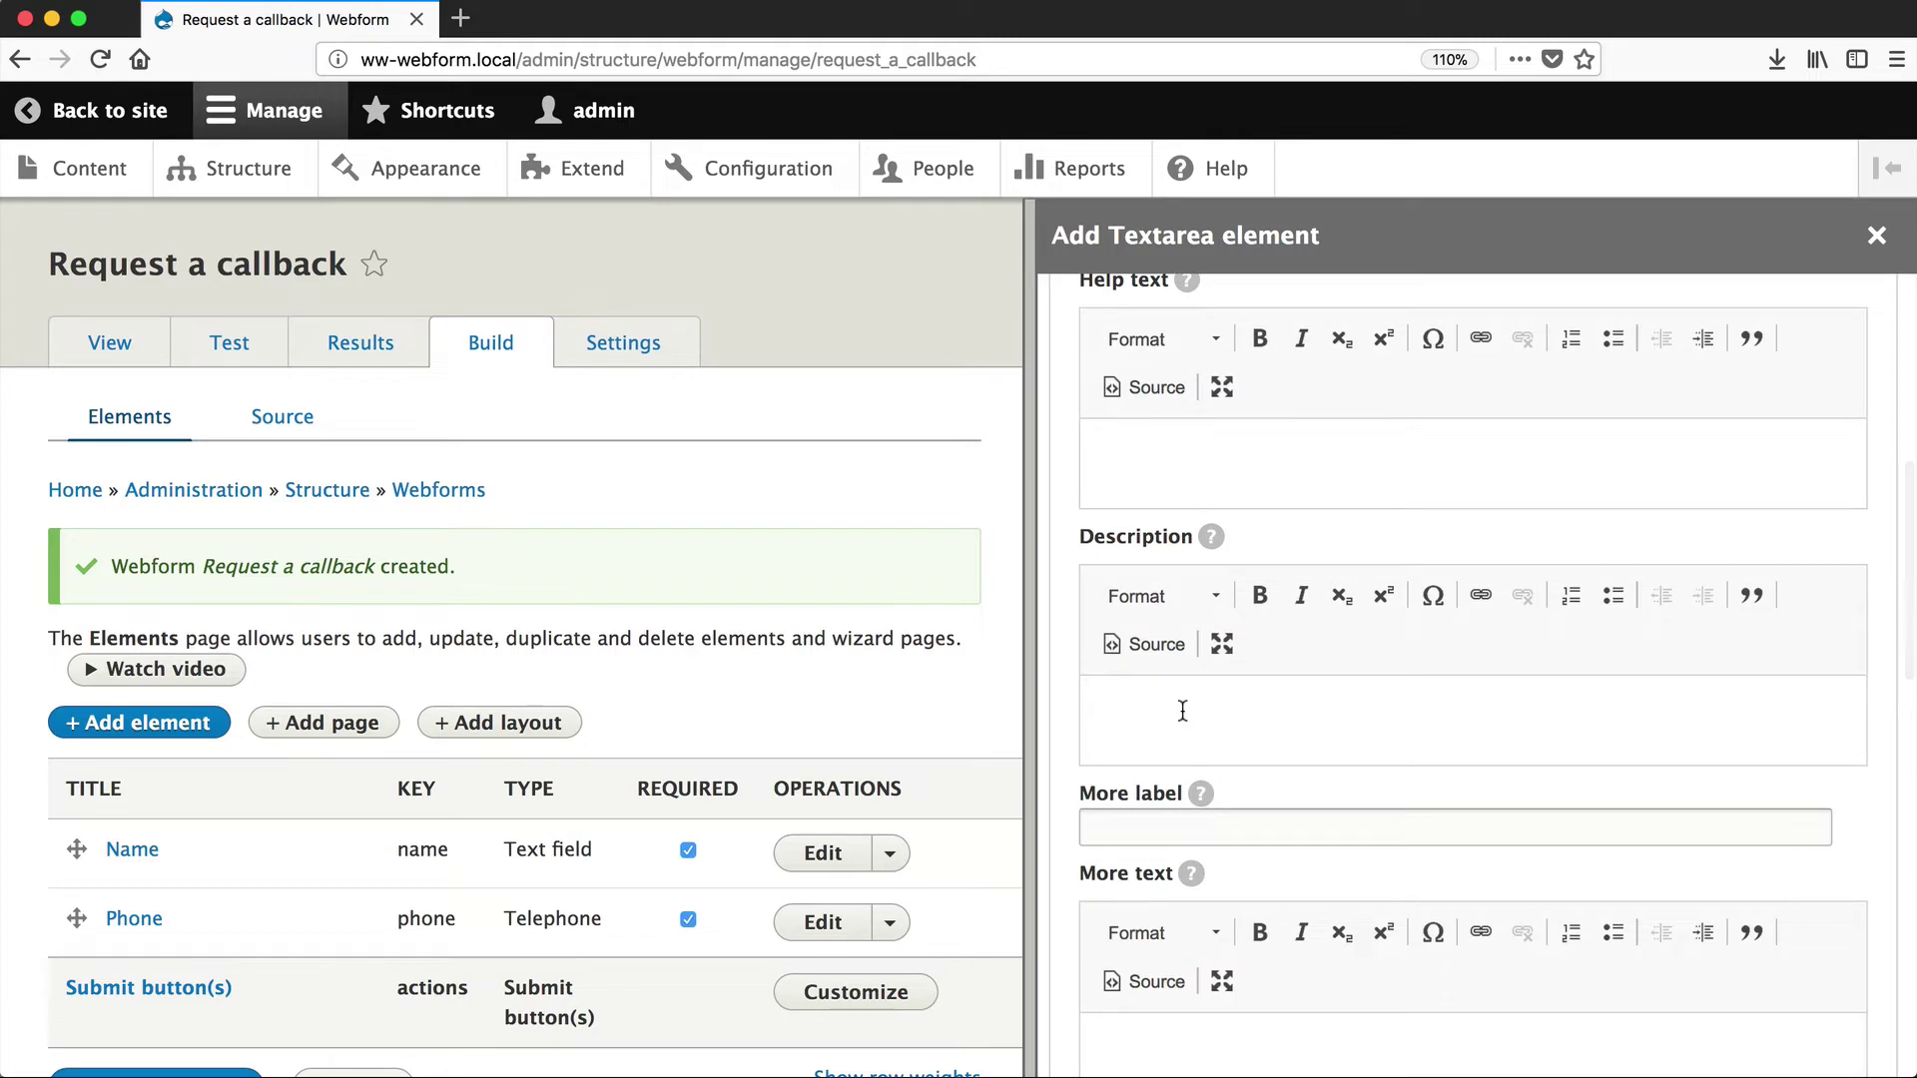
type("Please describe your current business.")
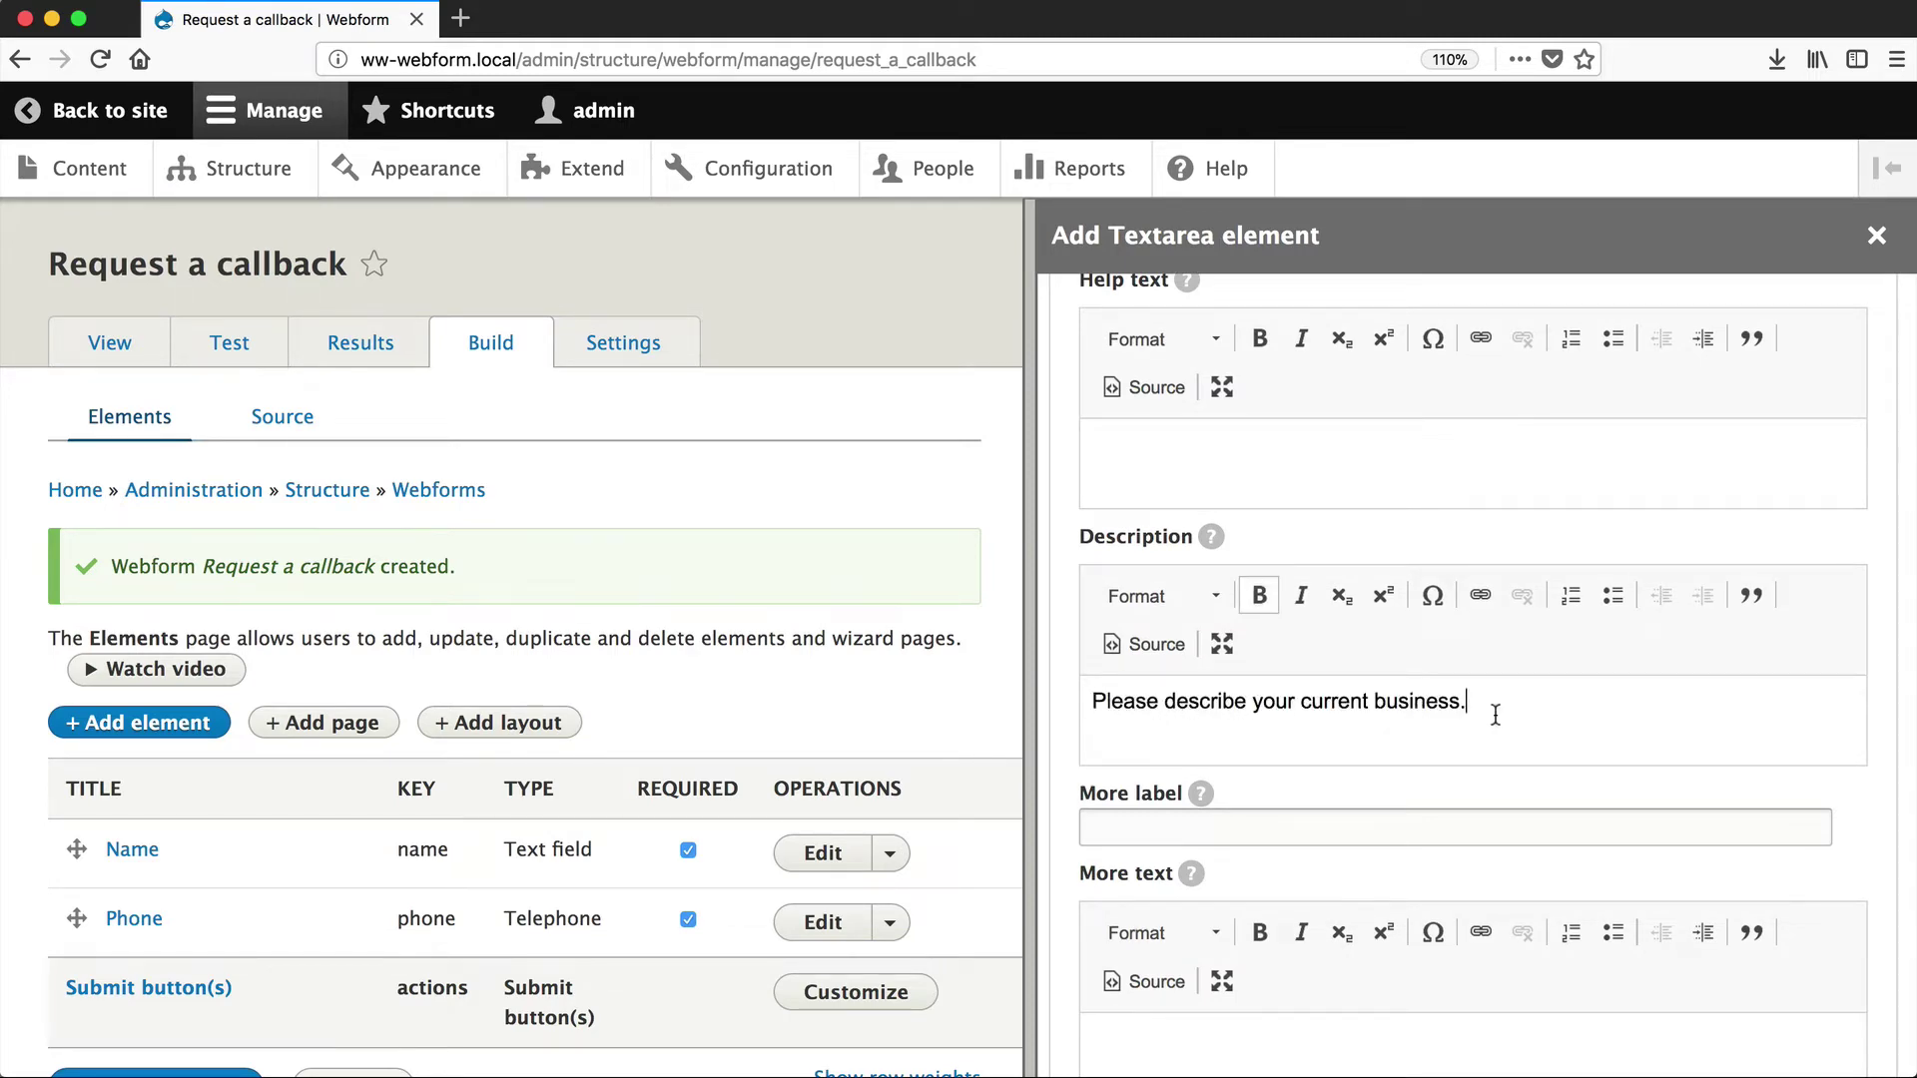
scroll(1474, 715, "down", 10)
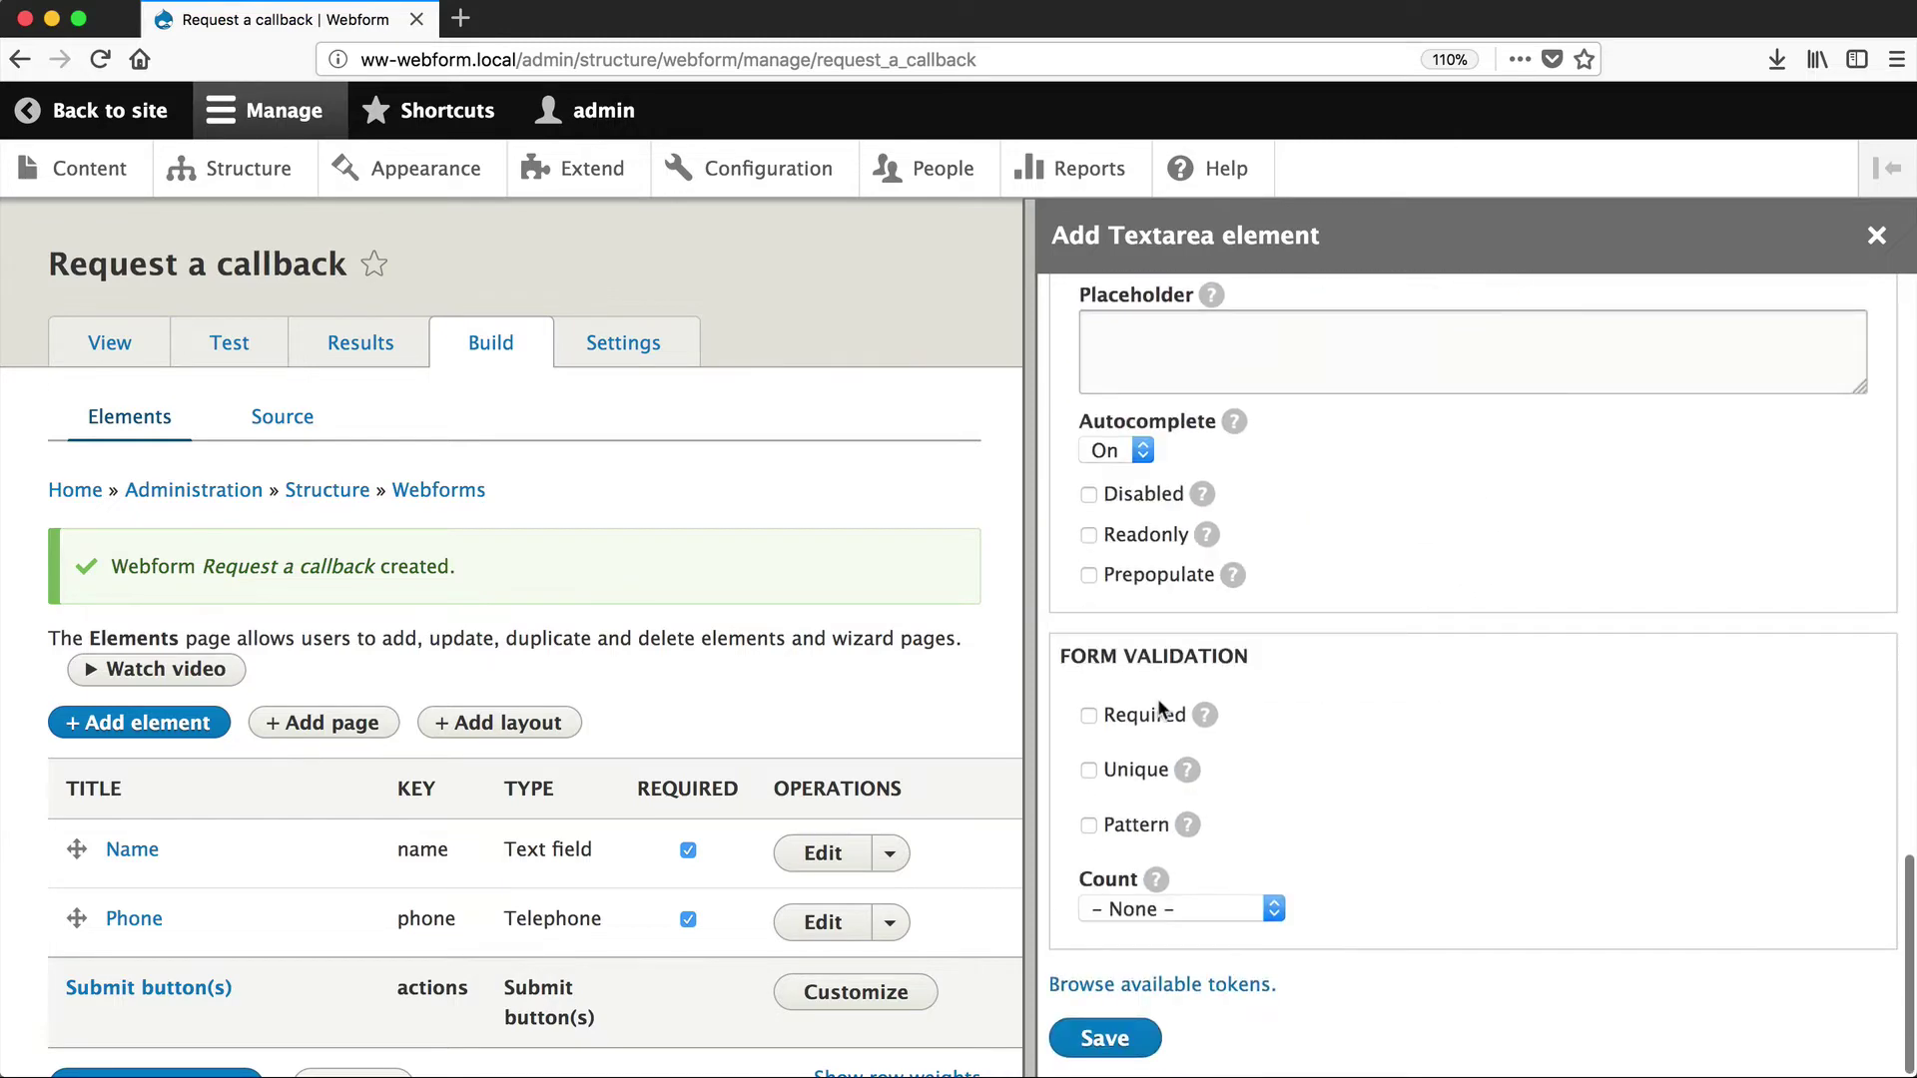
left_click(1159, 714)
scroll(1153, 727, "down", 2)
left_click(1102, 1040)
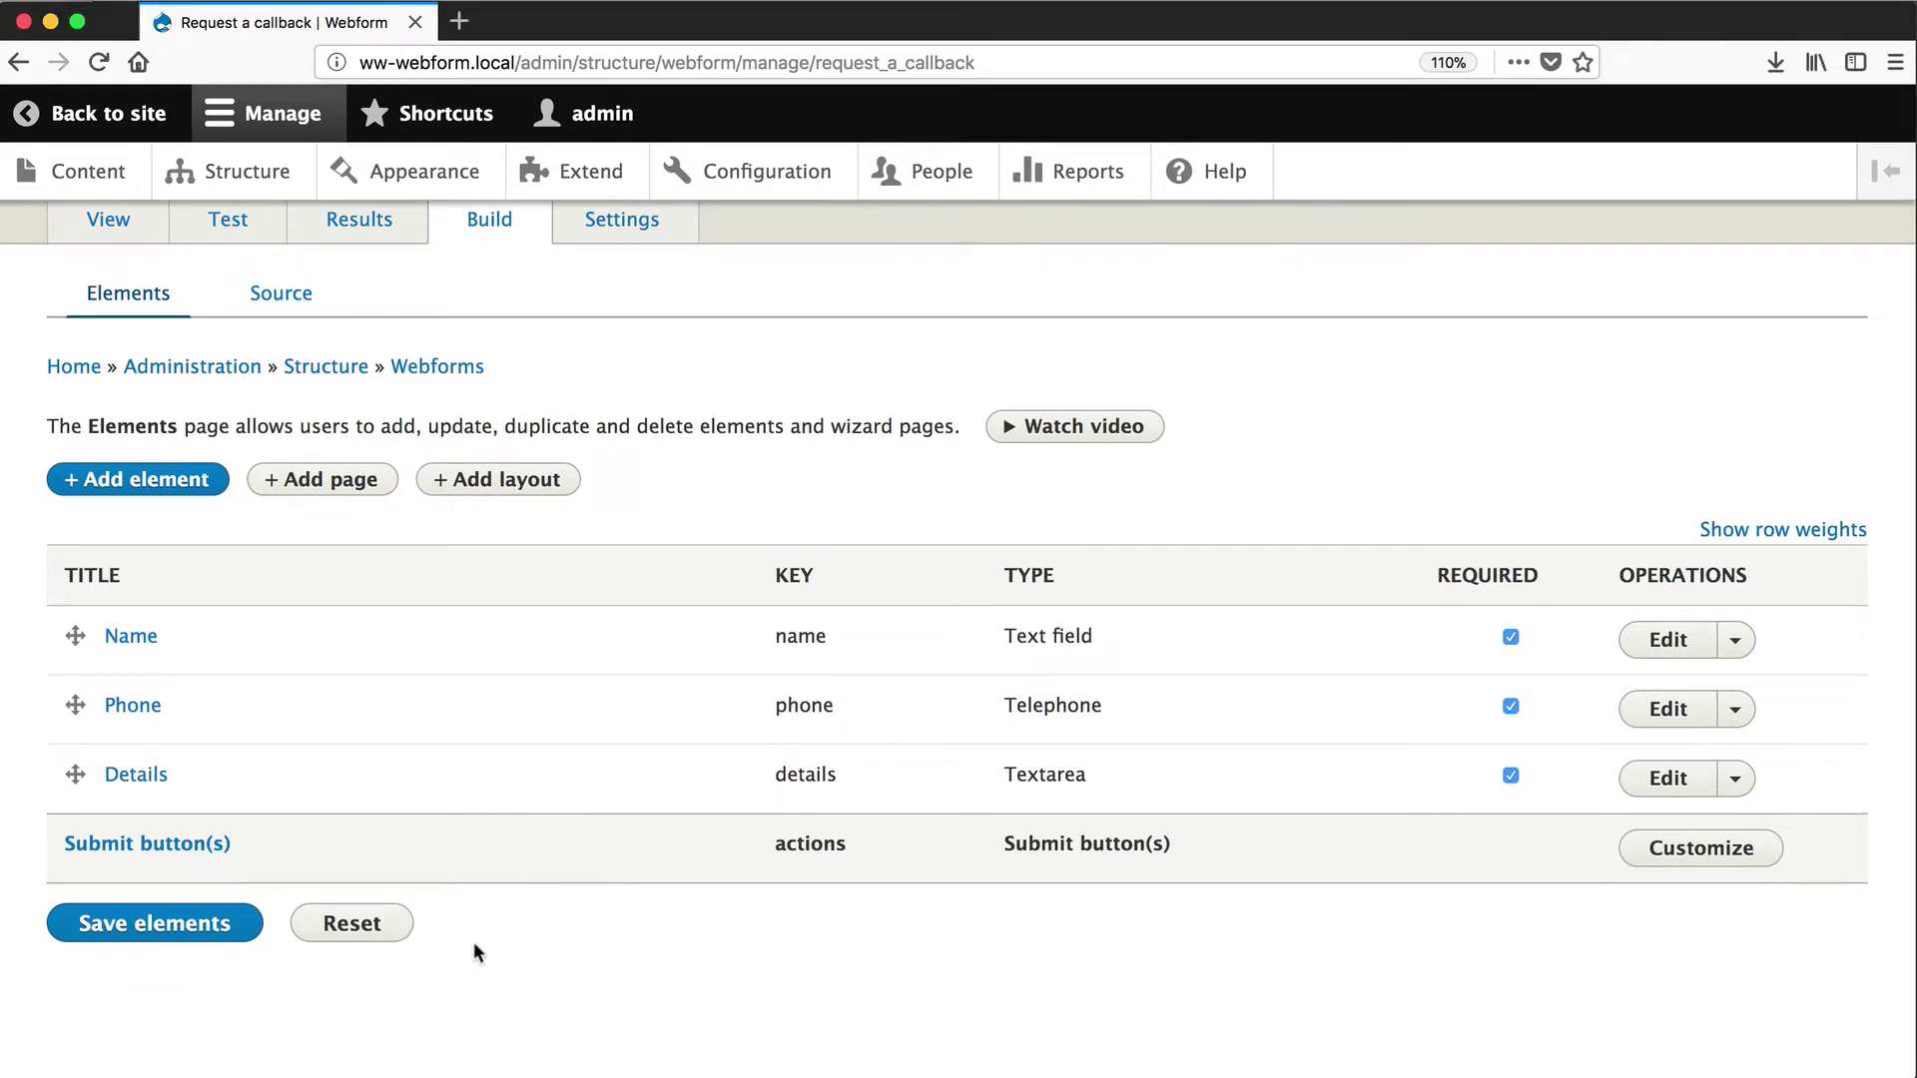
Step: In the YAML source, paste two copies of the phone element block above details
left_click(292, 305)
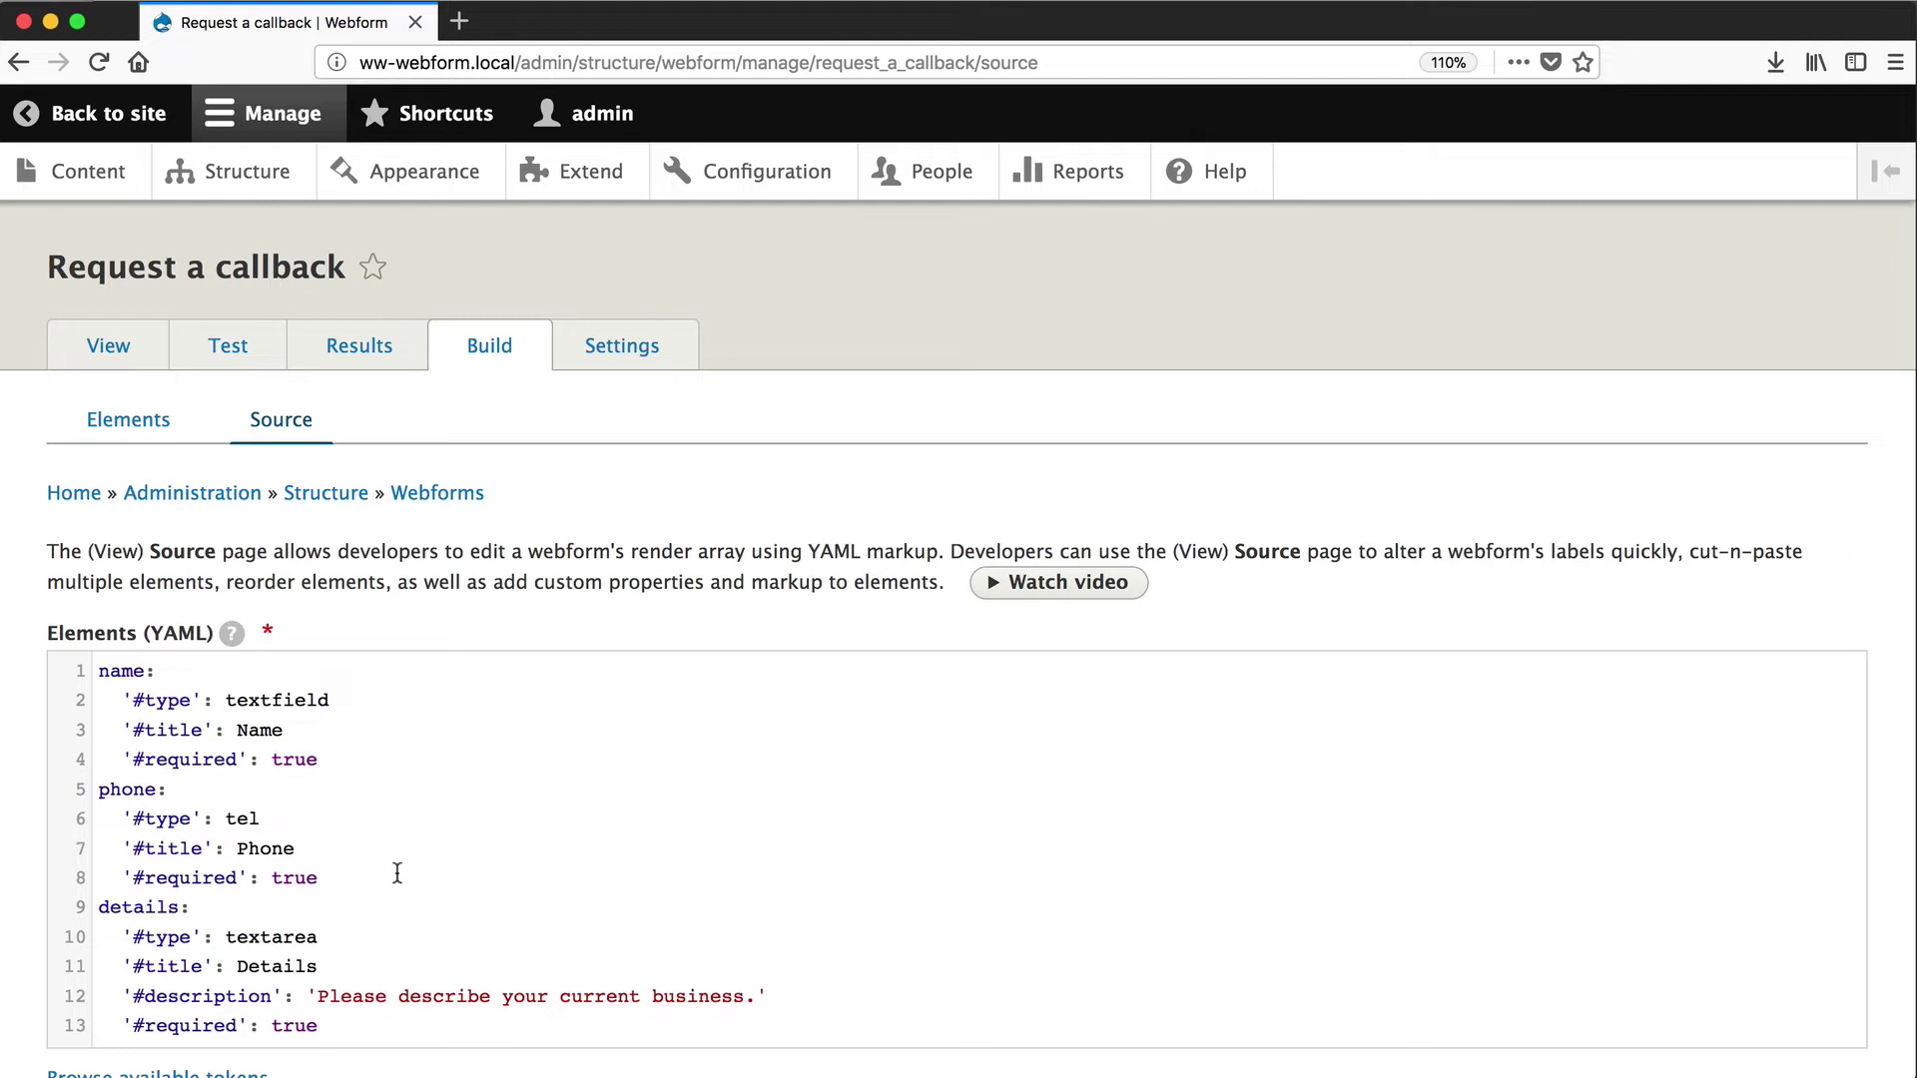
left_click_drag(395, 874, 98, 789)
key("super+c")
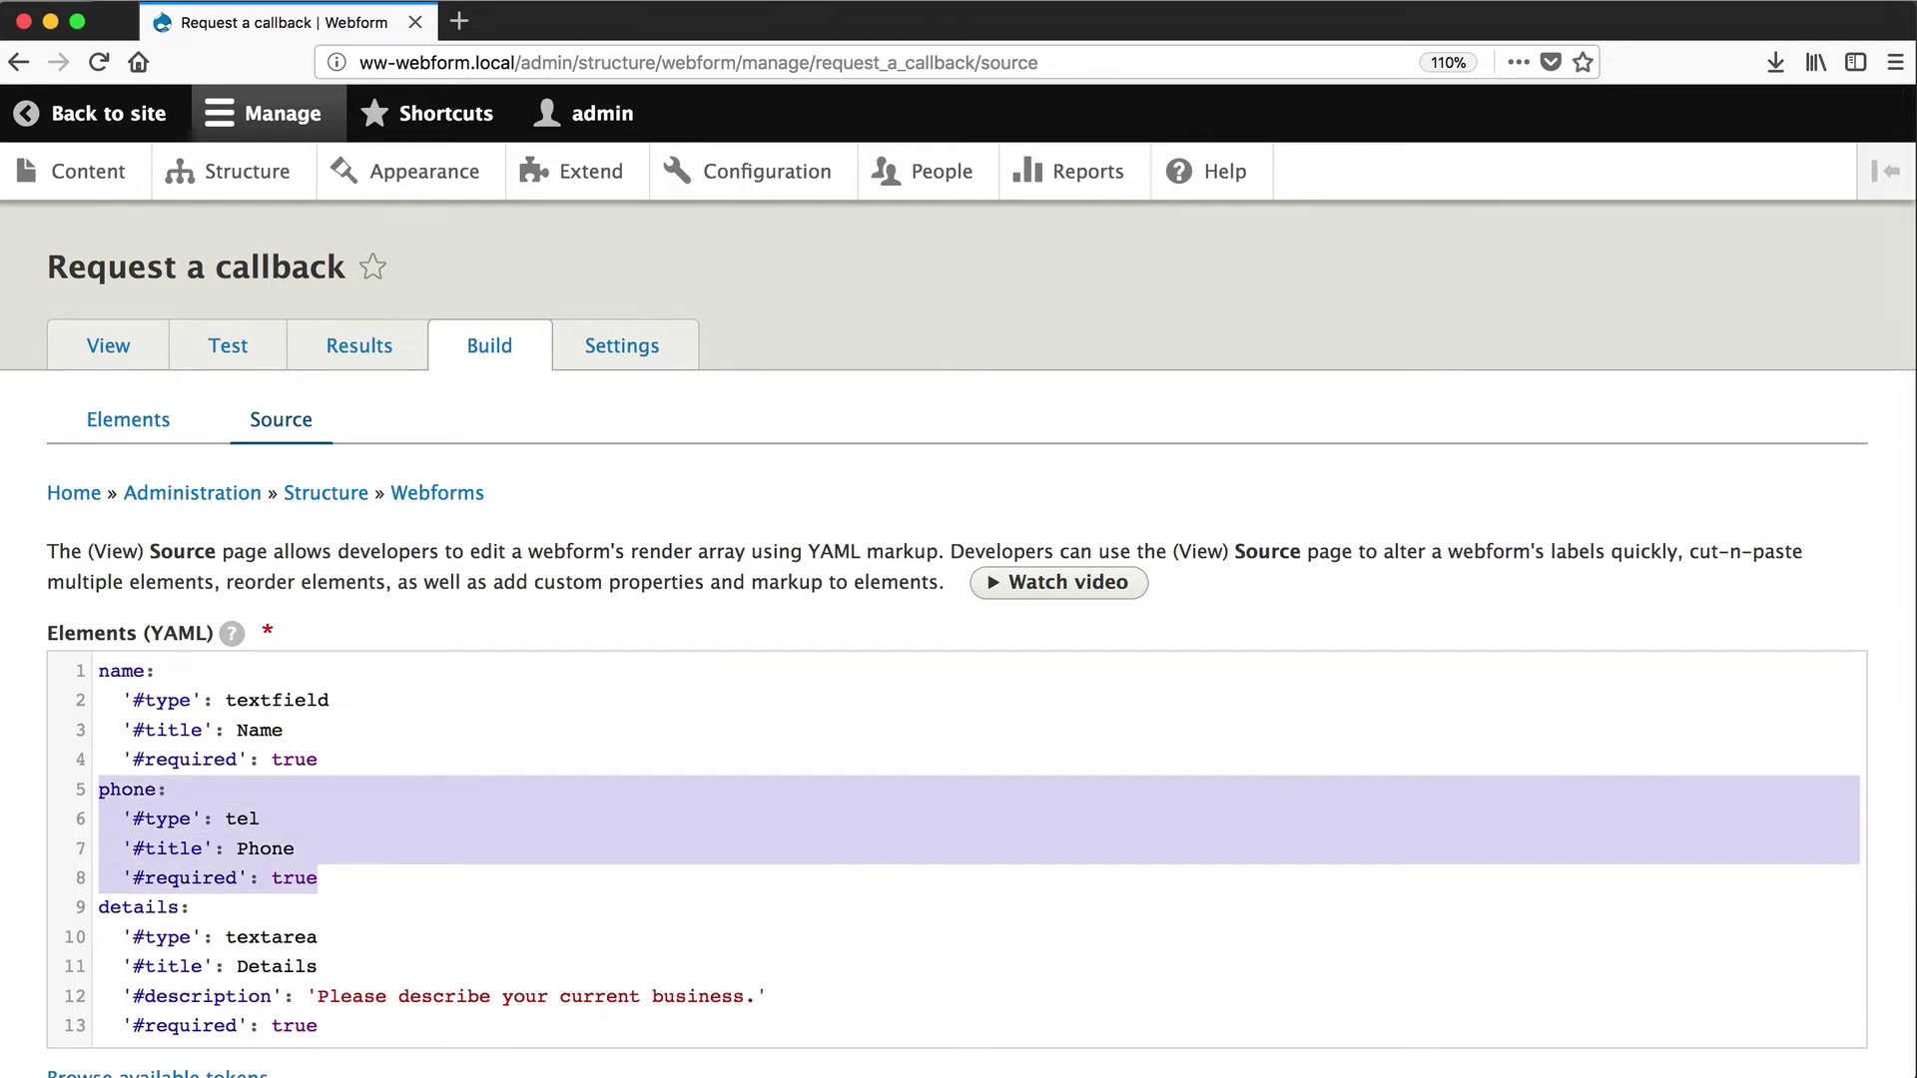
left_click(318, 877)
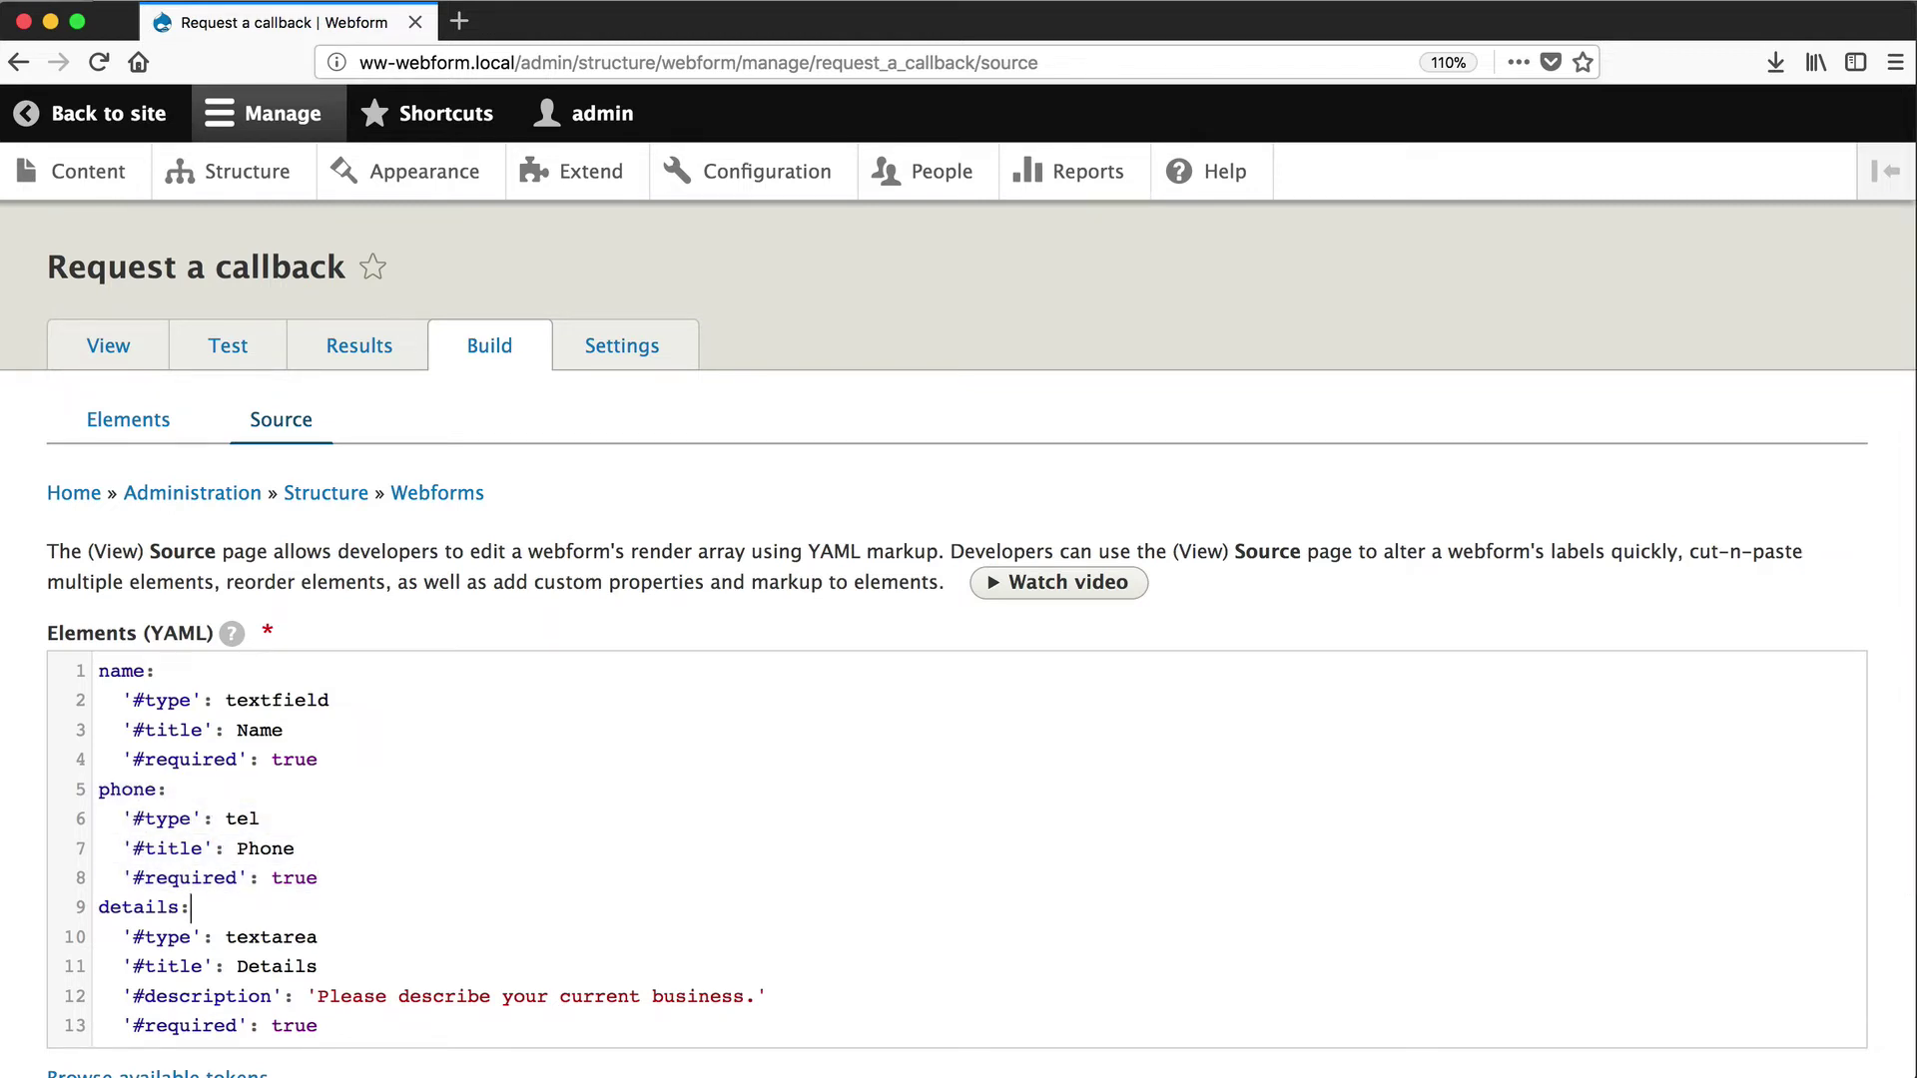
key("super+Left")
key("Return")
key("Up")
key("super+v")
key("Return")
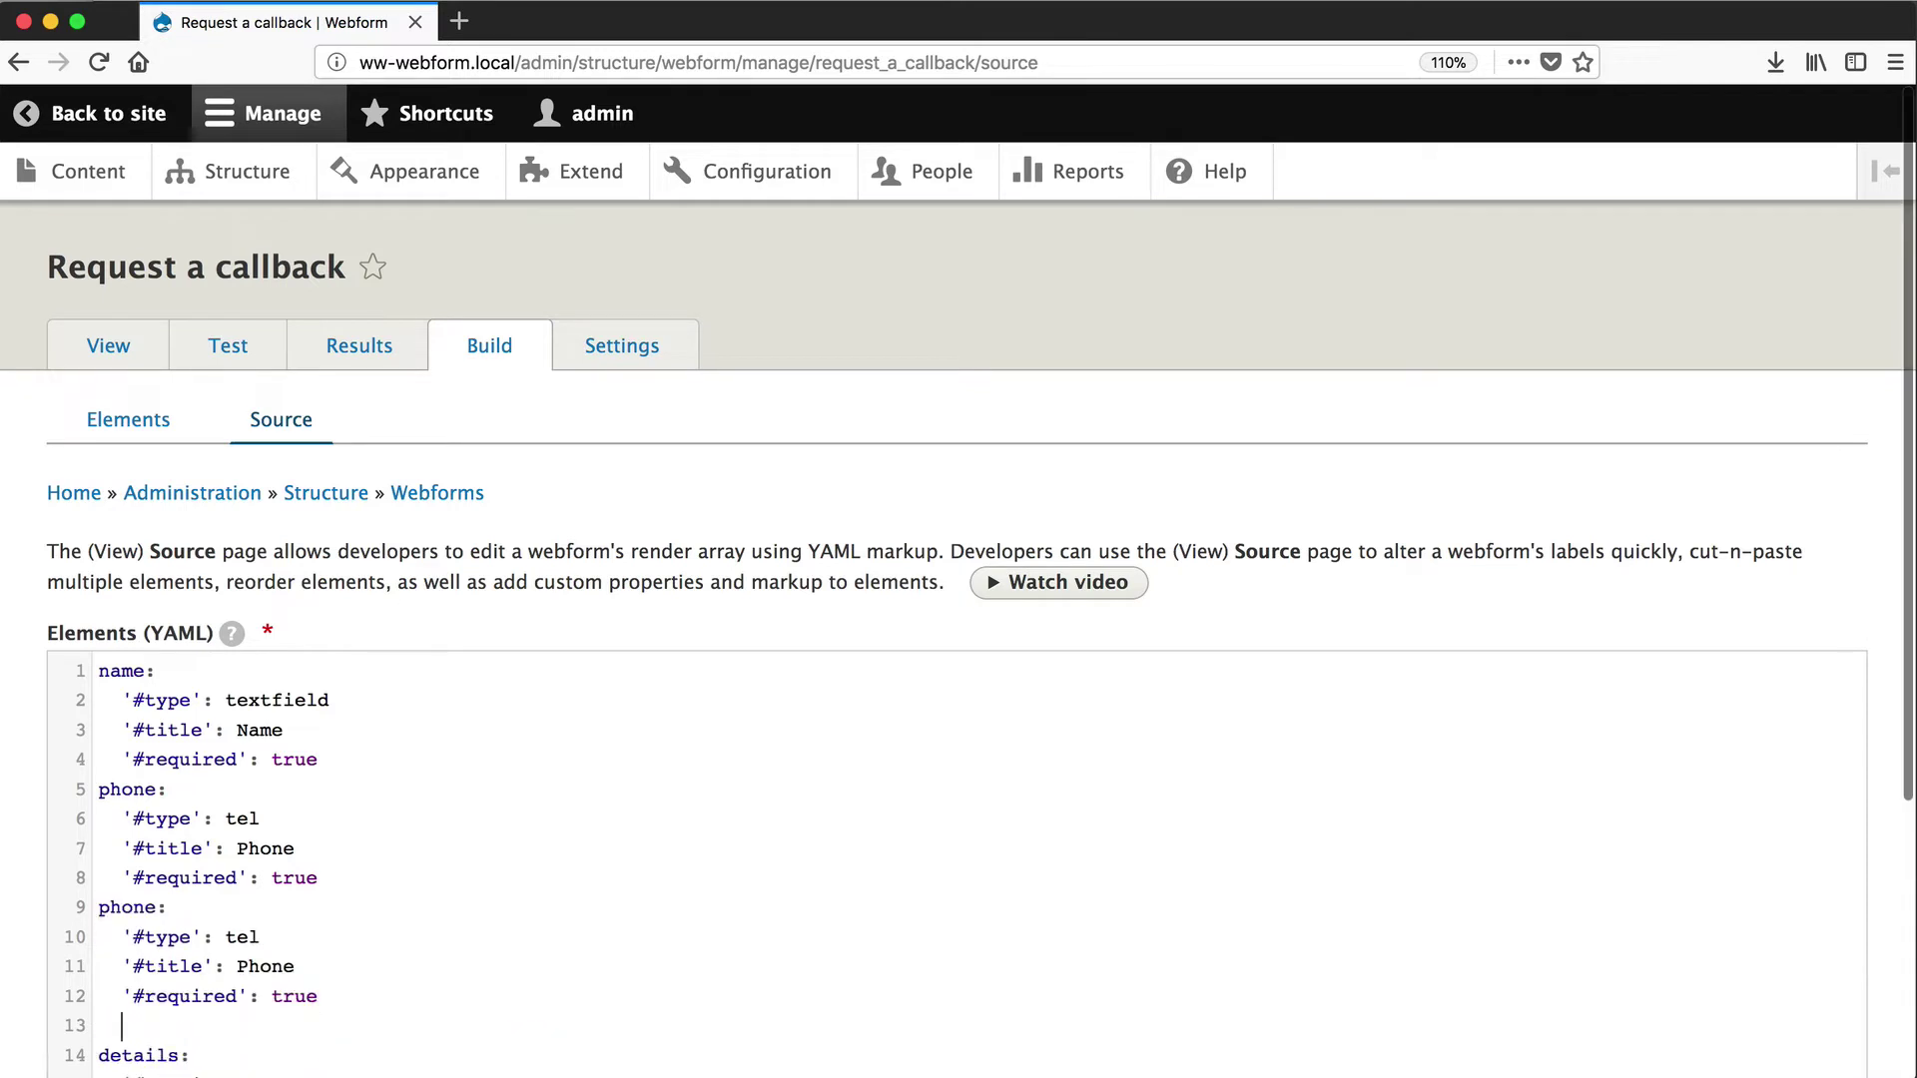
key("super+Left")
key("super+v")
key("Up")
key("Up")
key("Up")
key("Up")
key("Up")
key("Up")
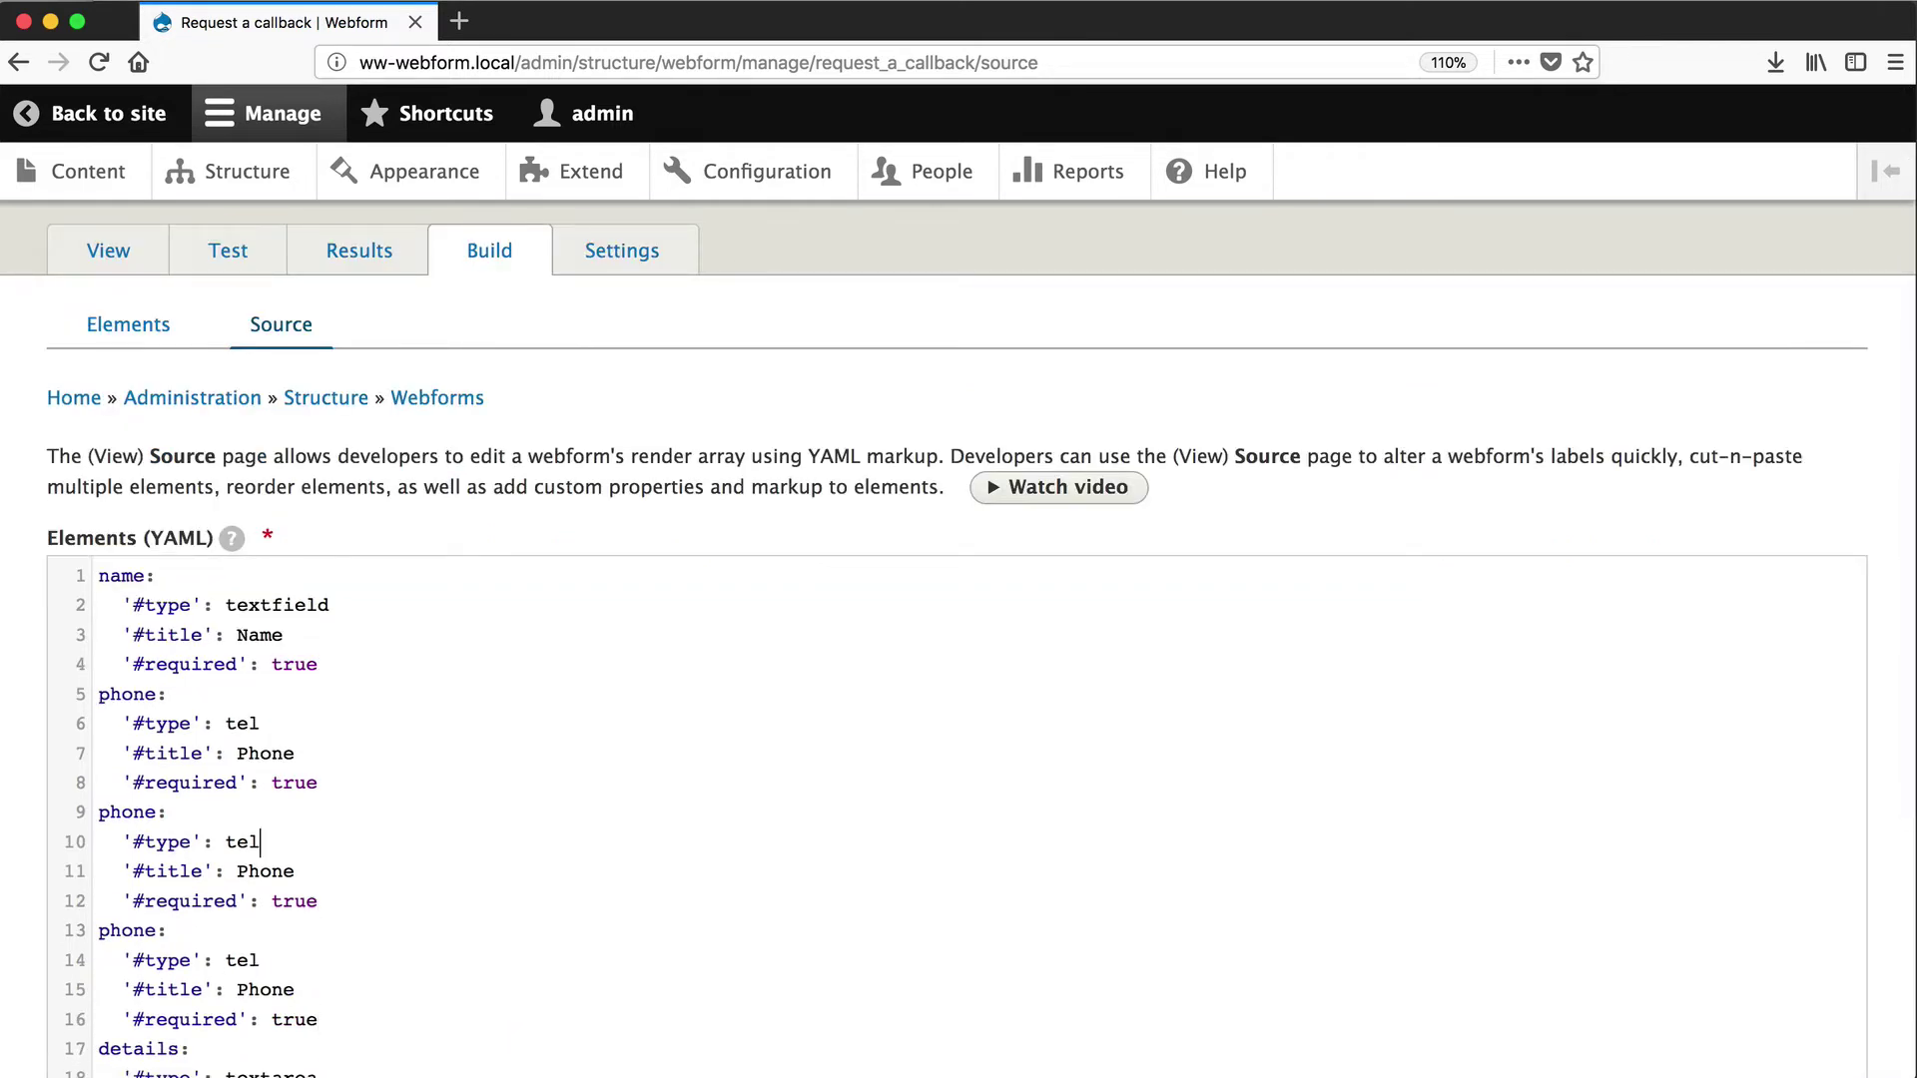
key("Up")
Step: Rename the copies to phone_1 'Phone1' and phone_2 'Phone2', then save the source
type("_1")
key("Down")
key("Down")
key("Down")
key("Down")
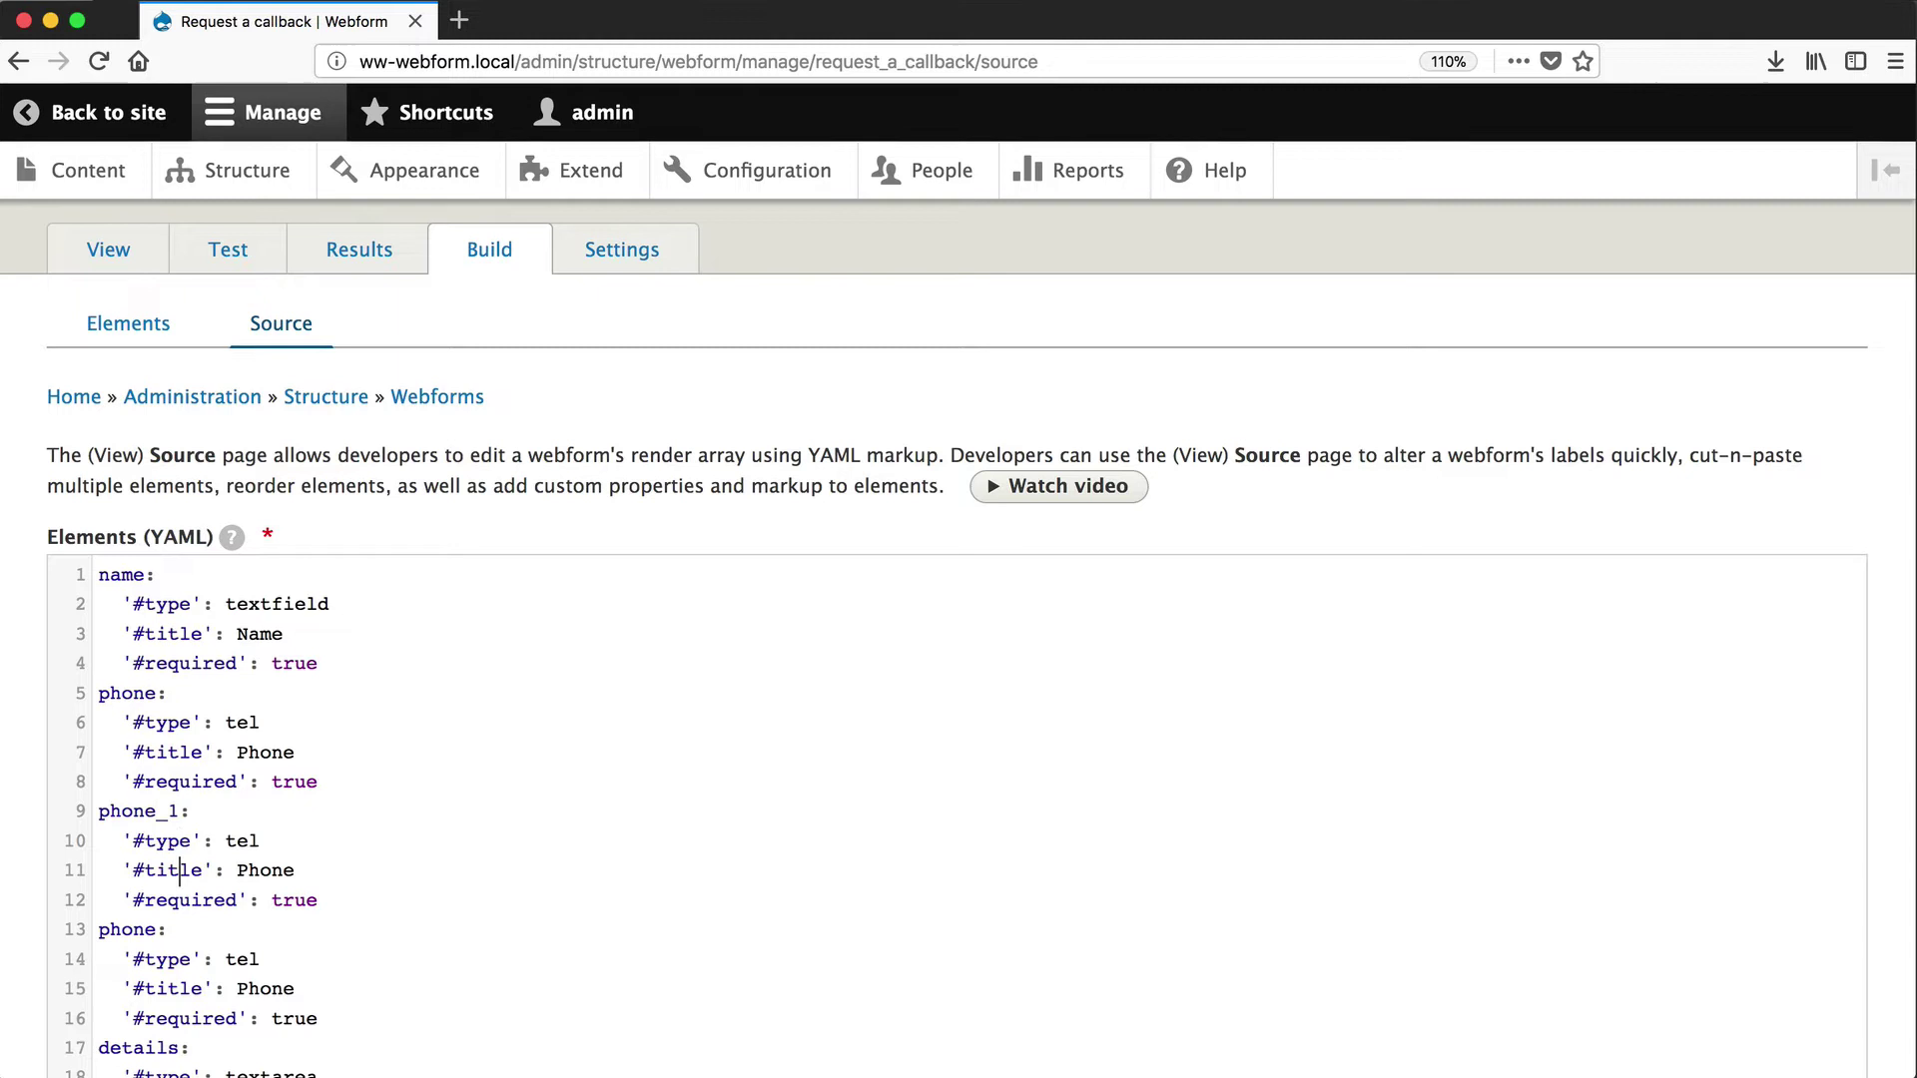
type("_2")
key("Up")
key("Up")
key("super+Right")
type("1")
key("Down")
key("Down")
key("Down")
key("Down")
type("1")
key("BackSpace")
type("2")
scroll(449, 865, "down", 3)
left_click(116, 941)
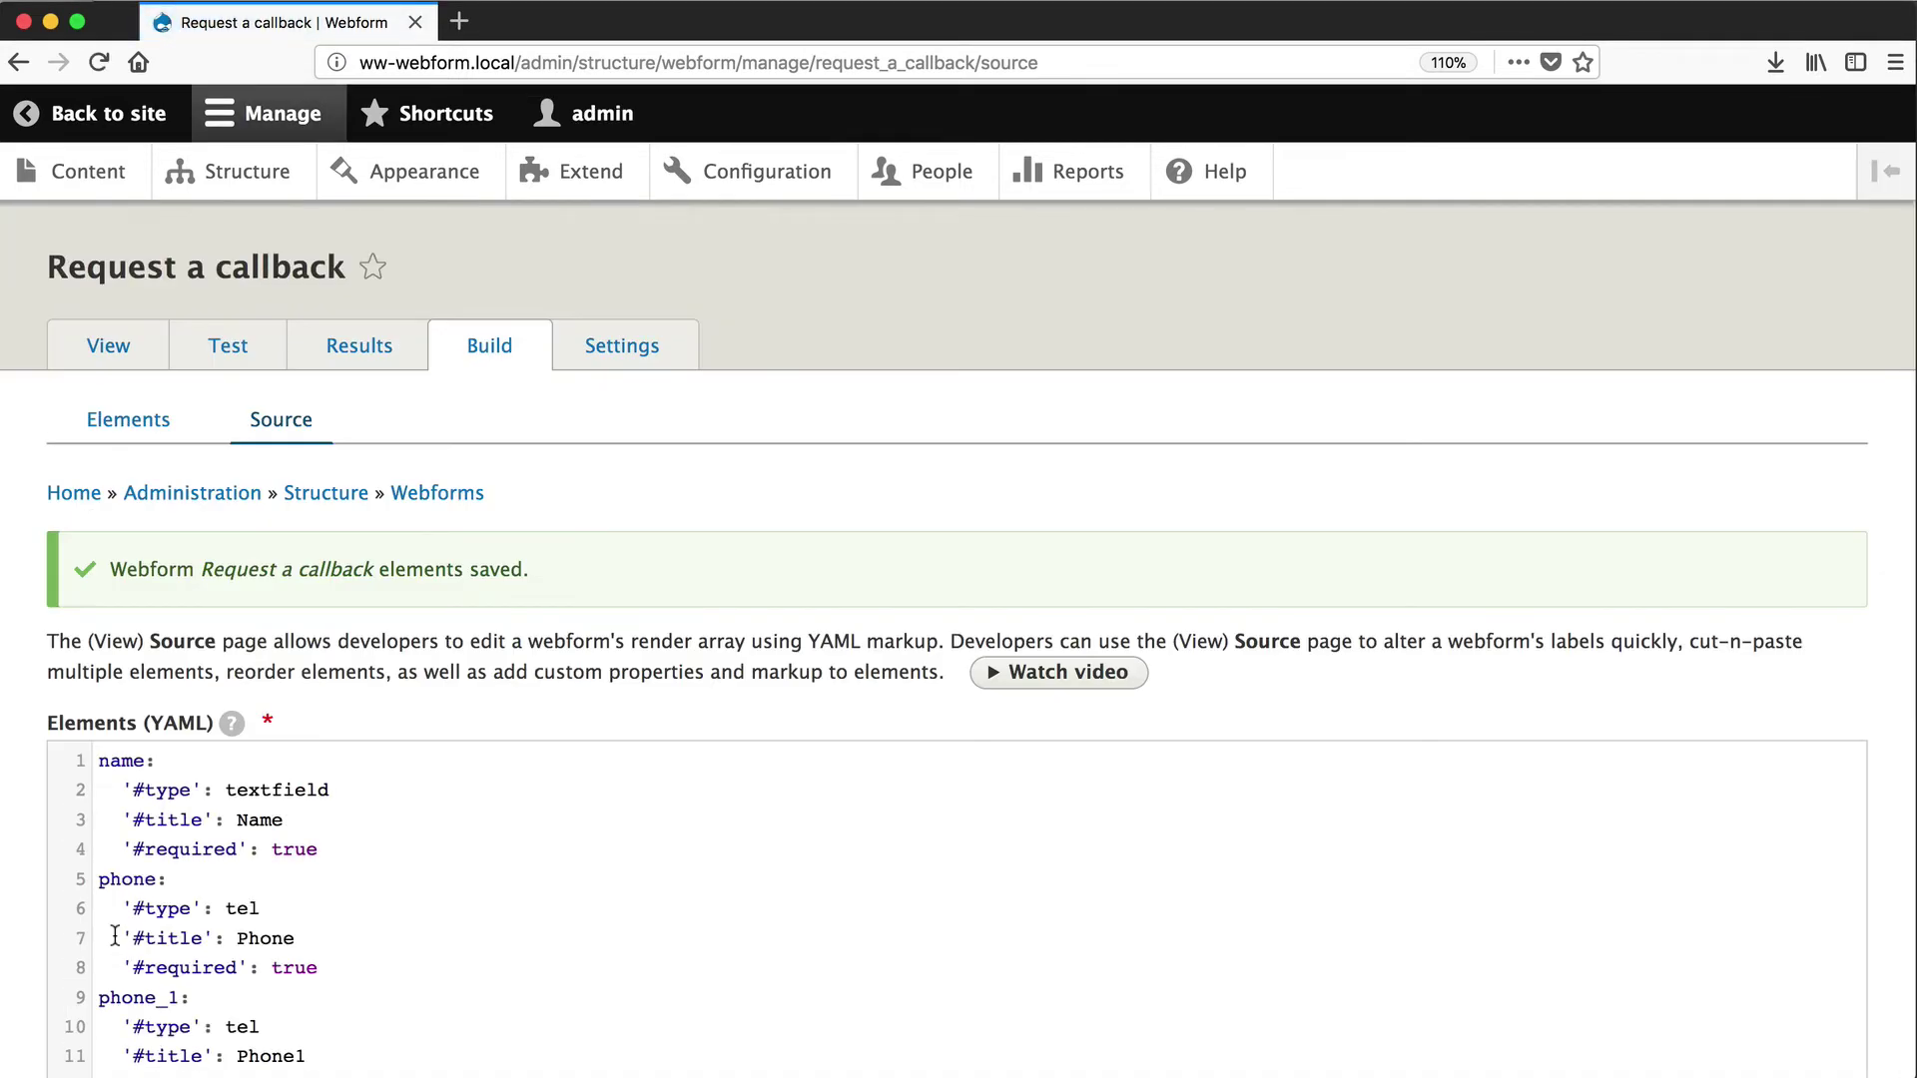
Step: Review the elements list showing the added Phone1 and Phone2 fields
left_click(96, 429)
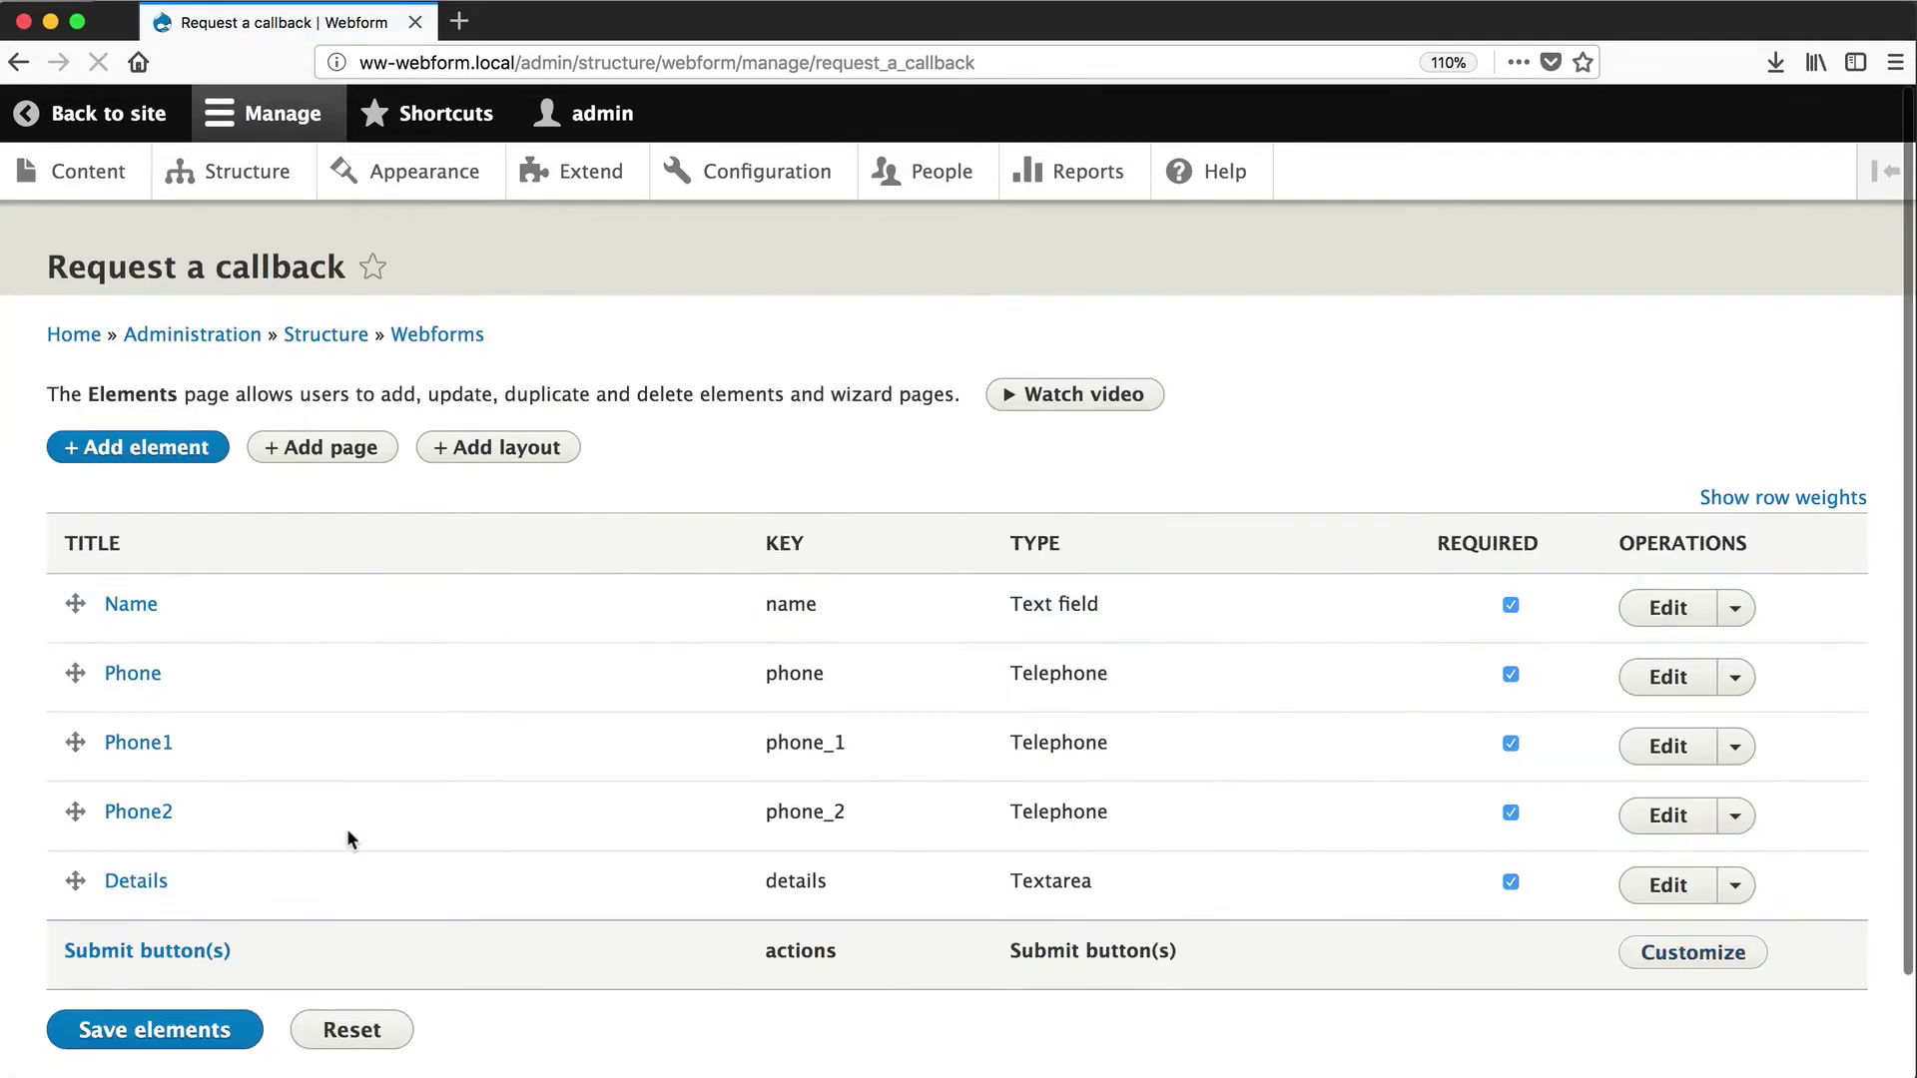
scroll(345, 829, "down", 4)
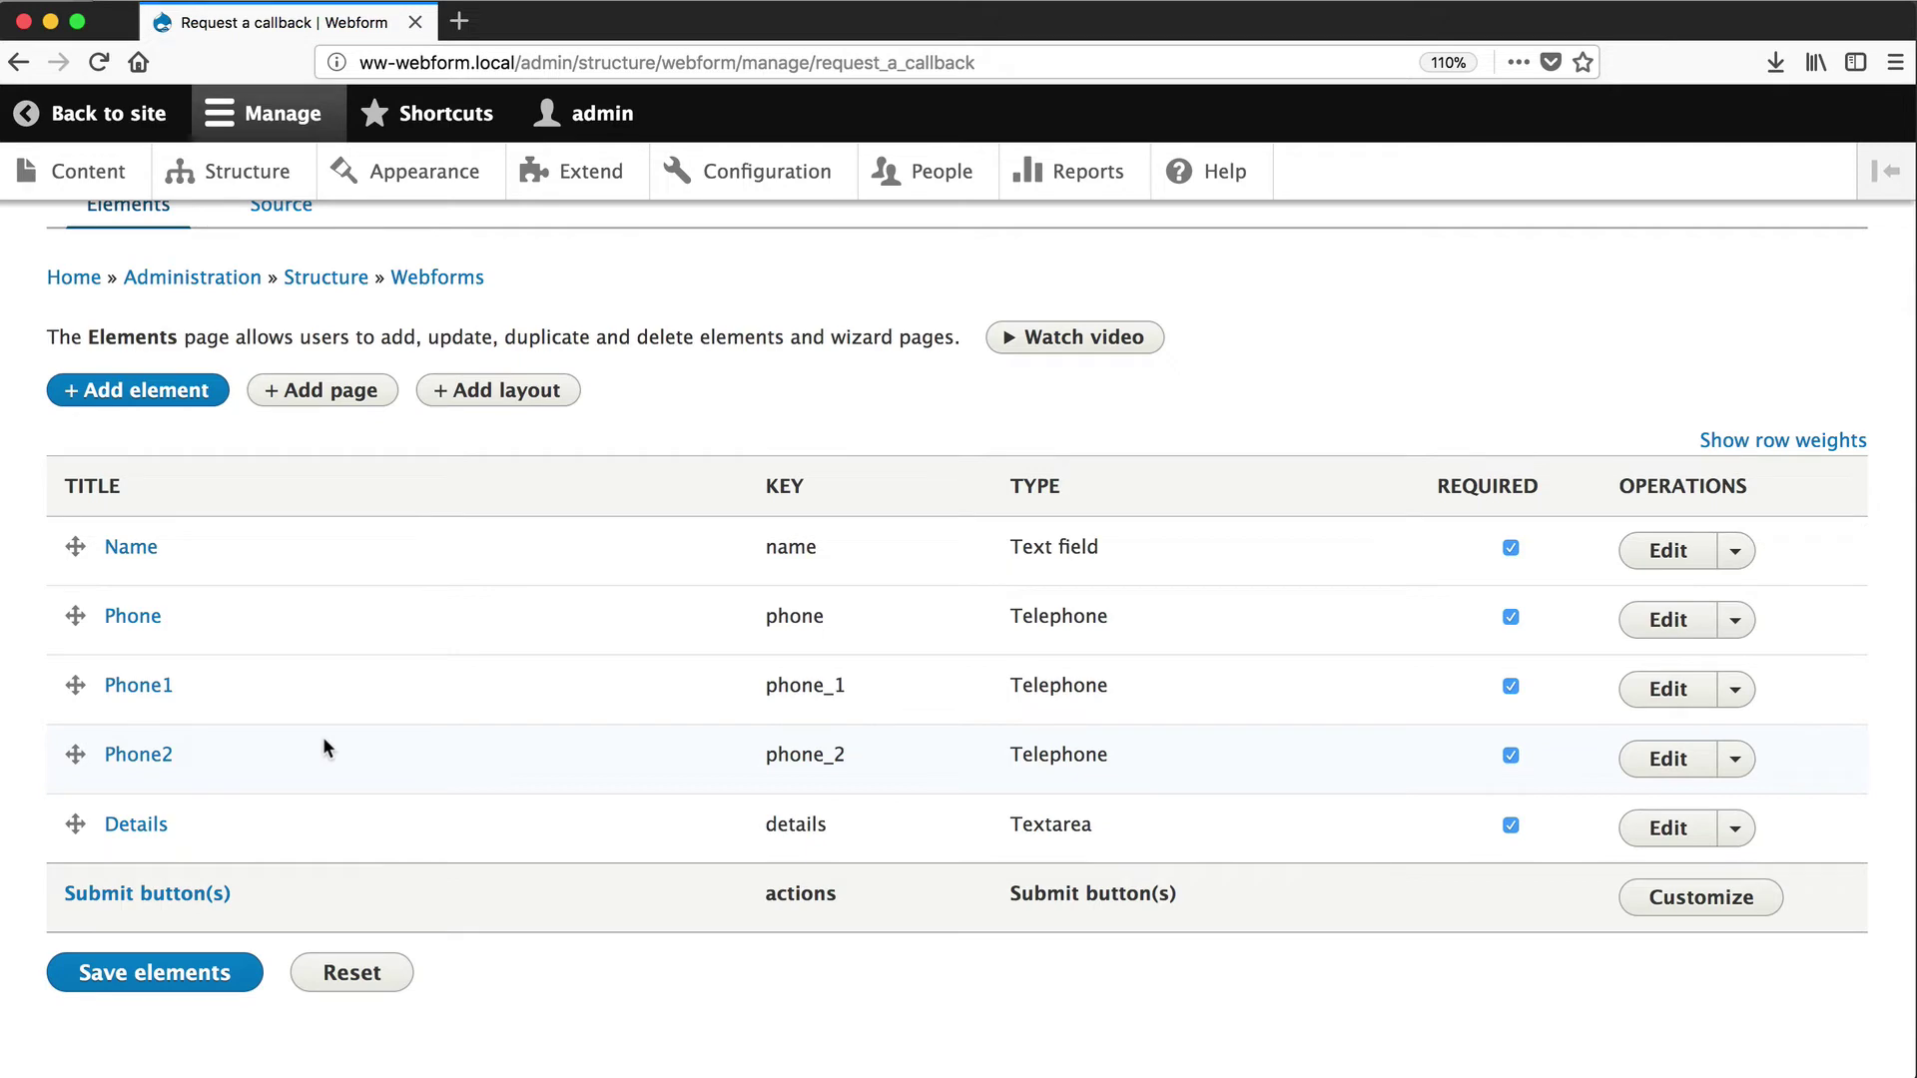
scroll(322, 747, "up", 3)
Step: Delete the phone_1 and phone_2 blocks from the YAML source, save, and recheck the elements
left_click(279, 421)
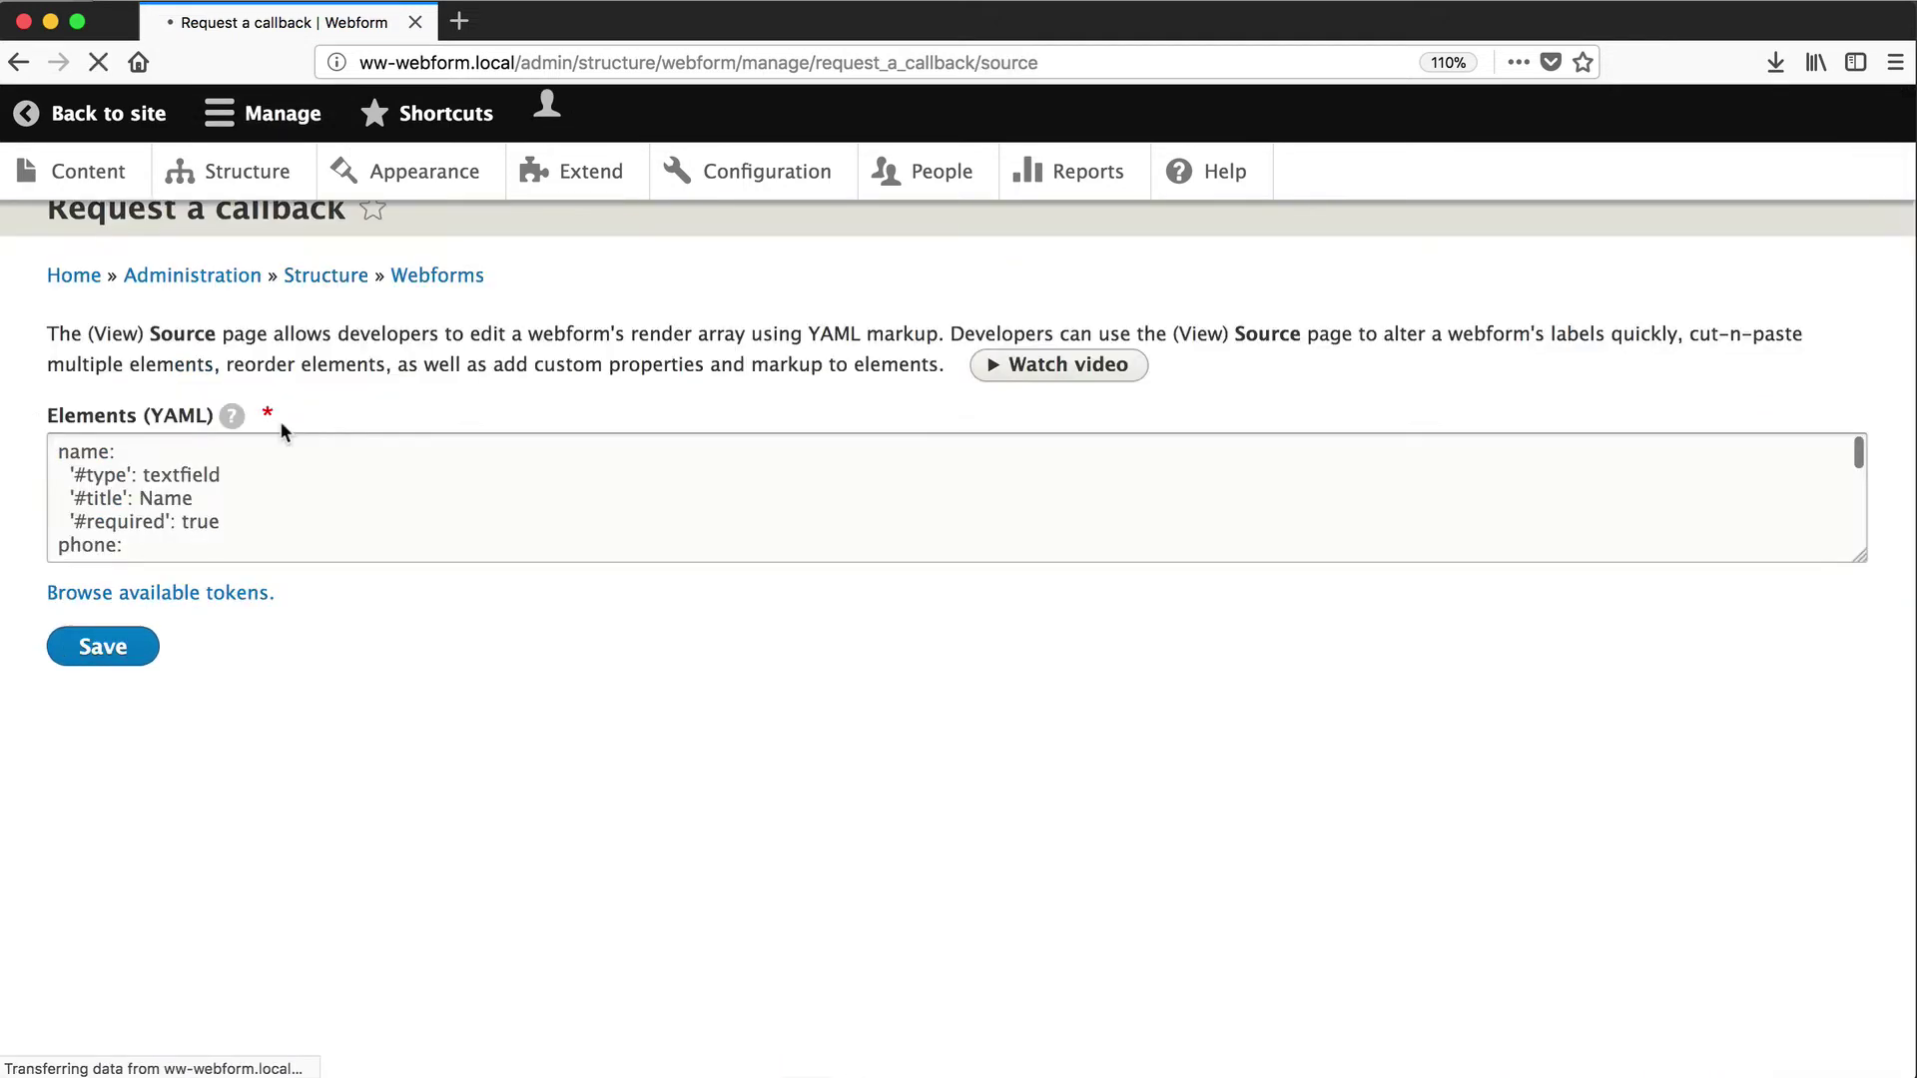
scroll(268, 643, "down", 5)
left_click_drag(319, 874, 88, 676)
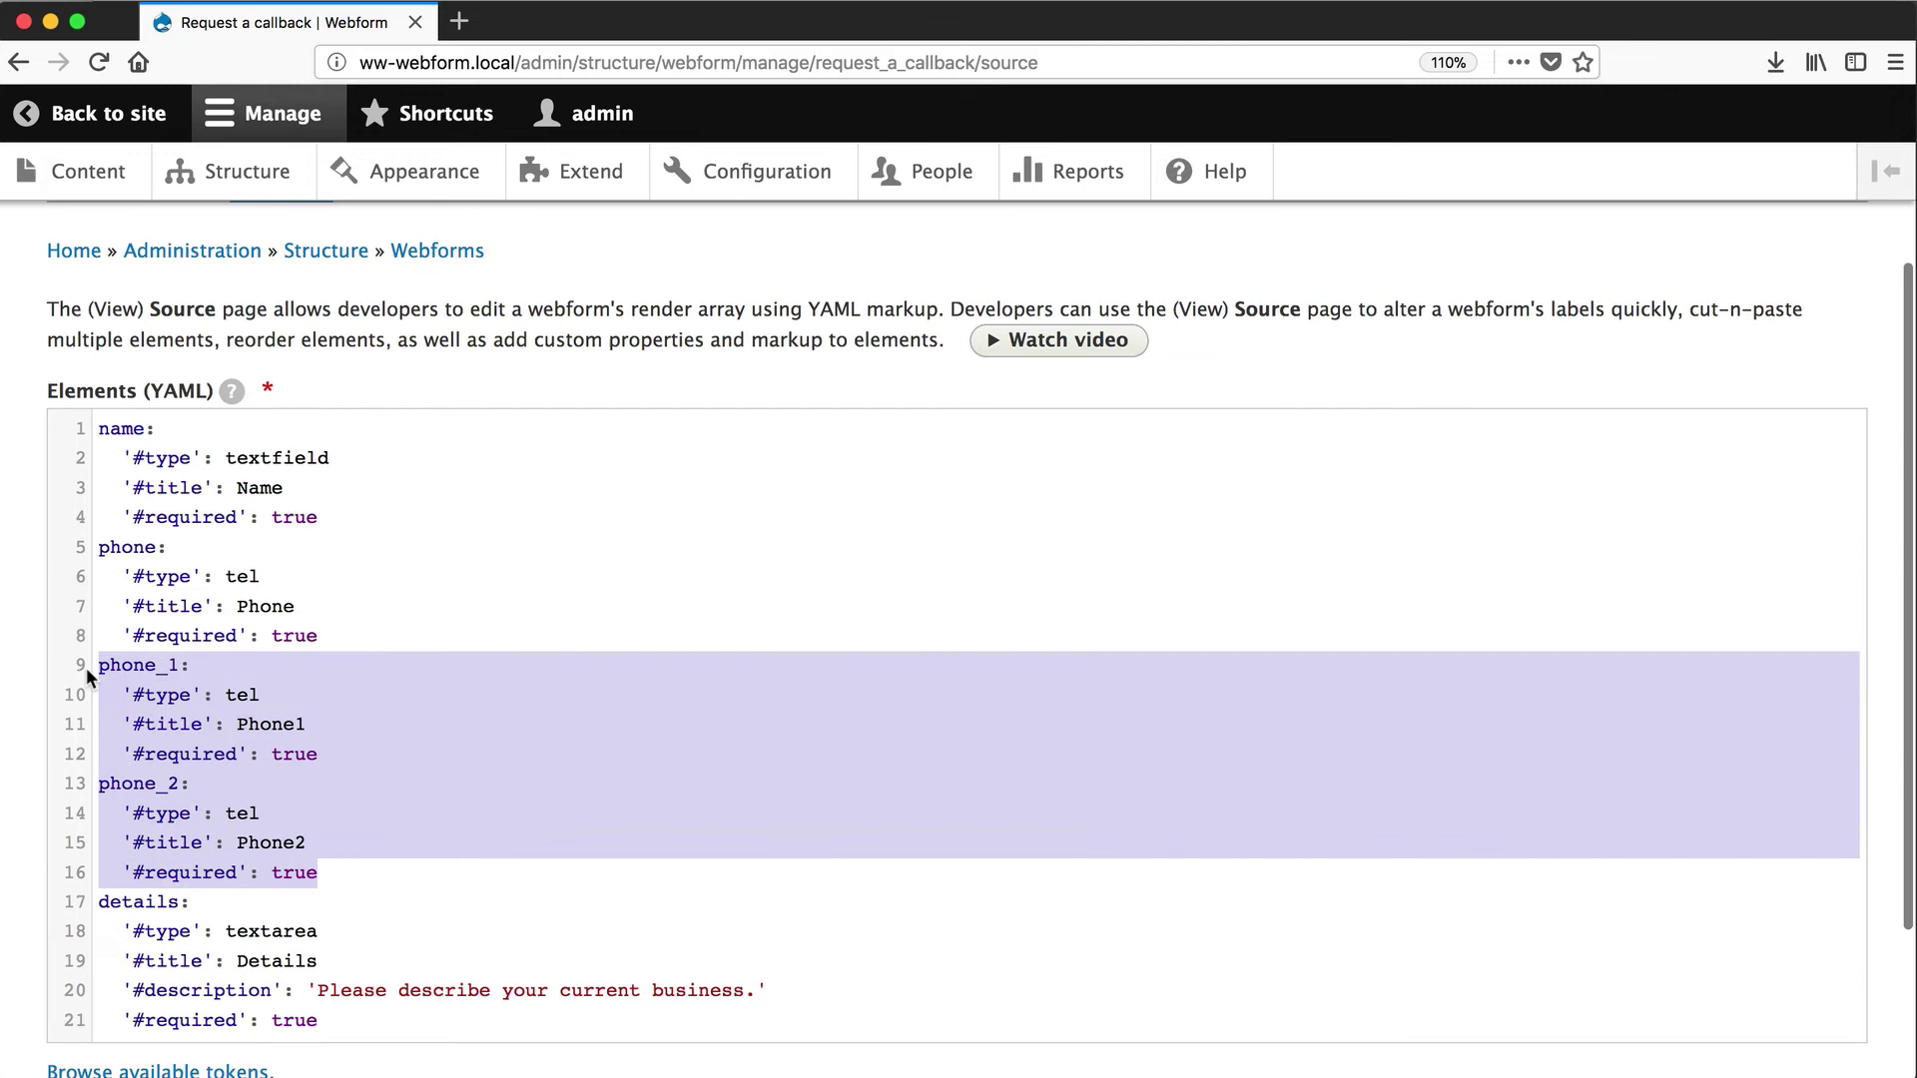
key("BackSpace")
left_click(100, 917)
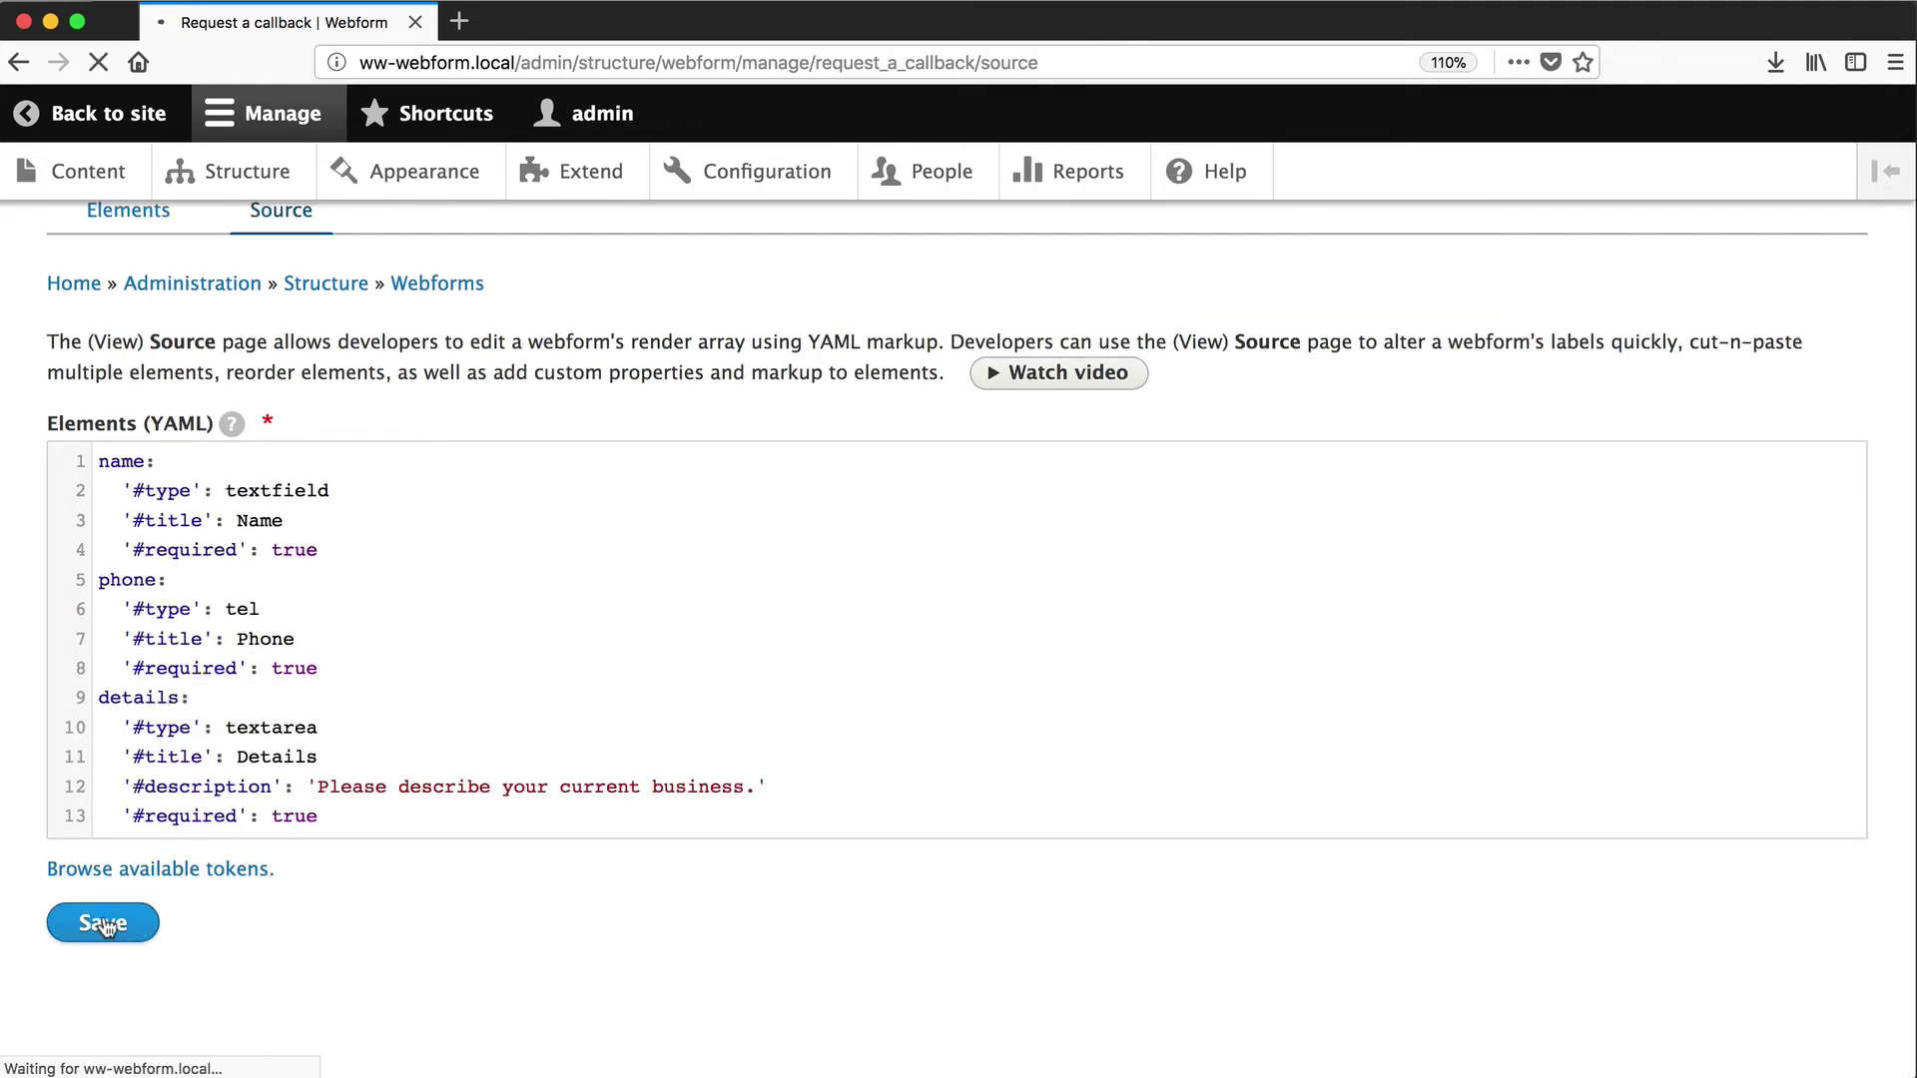
left_click(135, 438)
scroll(487, 980, "down", 1)
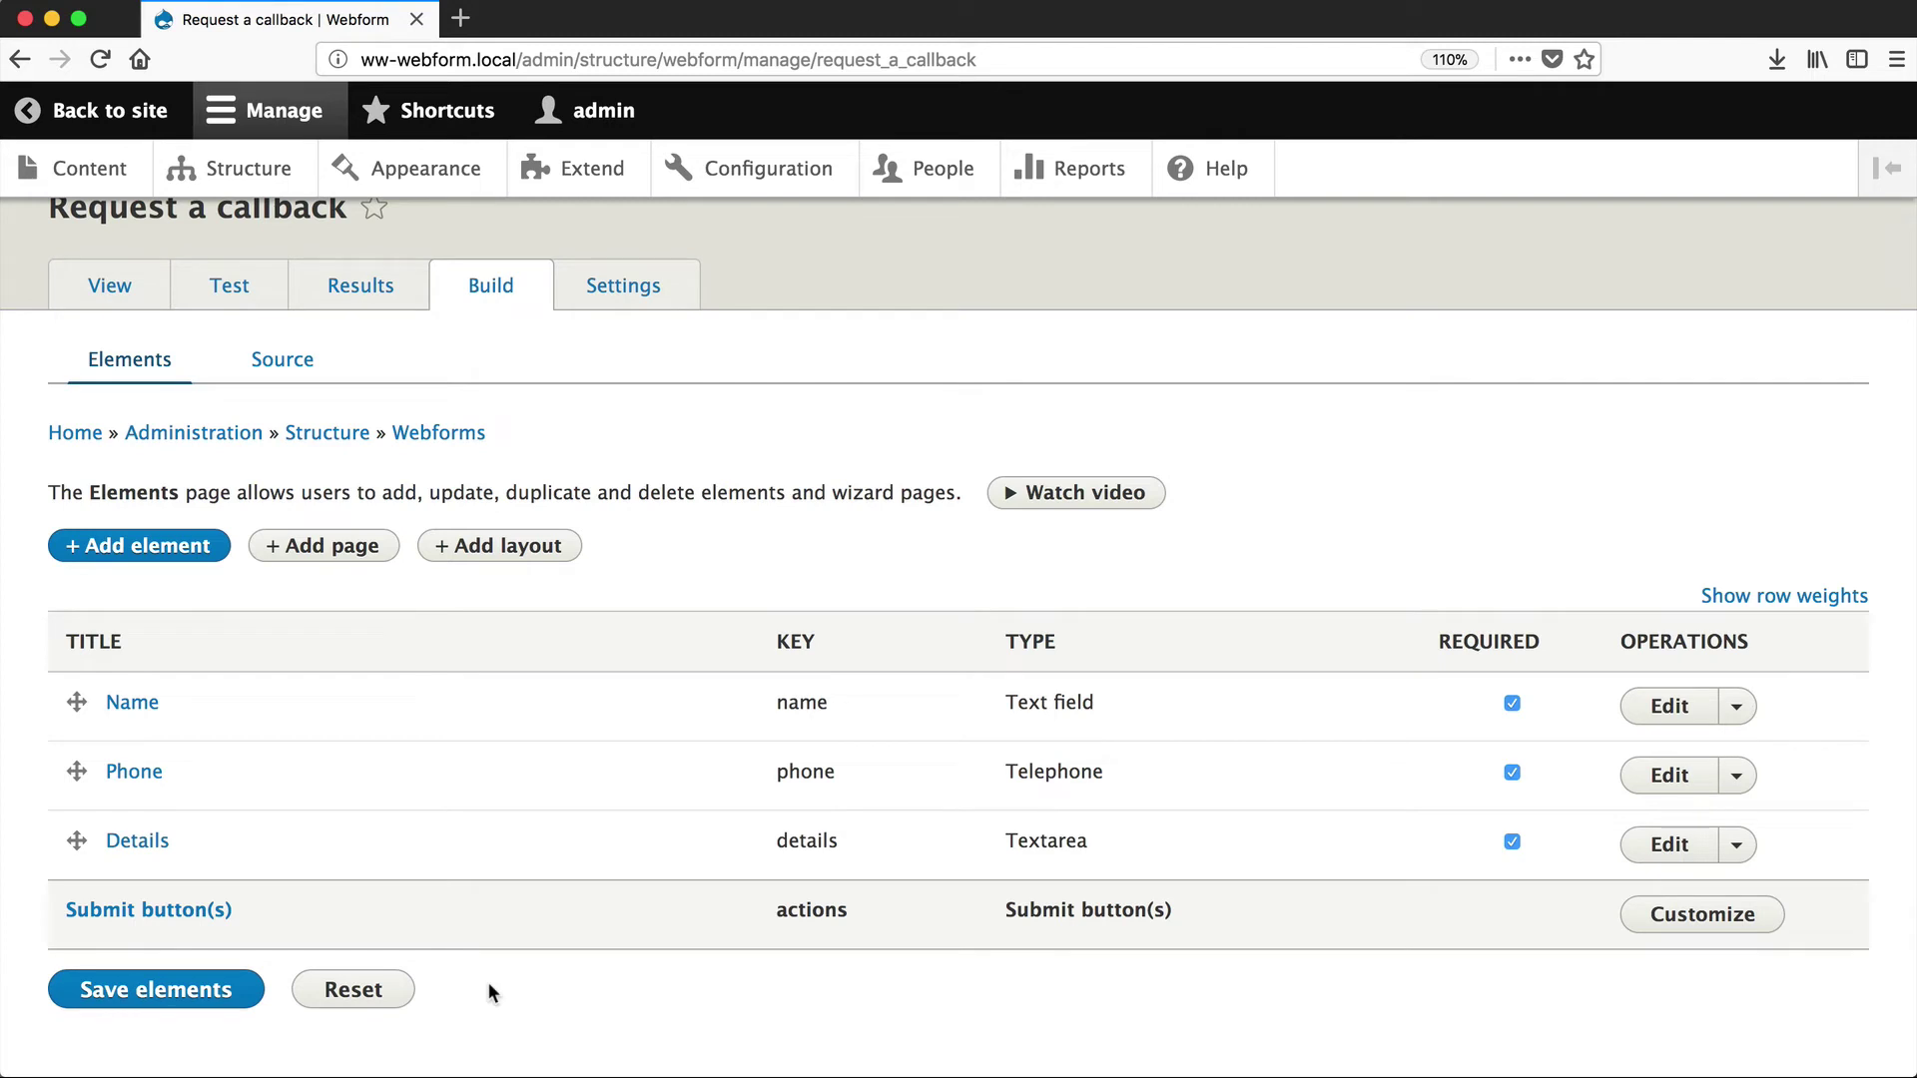
Step: Submit the live form with Name 'Name', a suggested phone number and filler details text
left_click(121, 284)
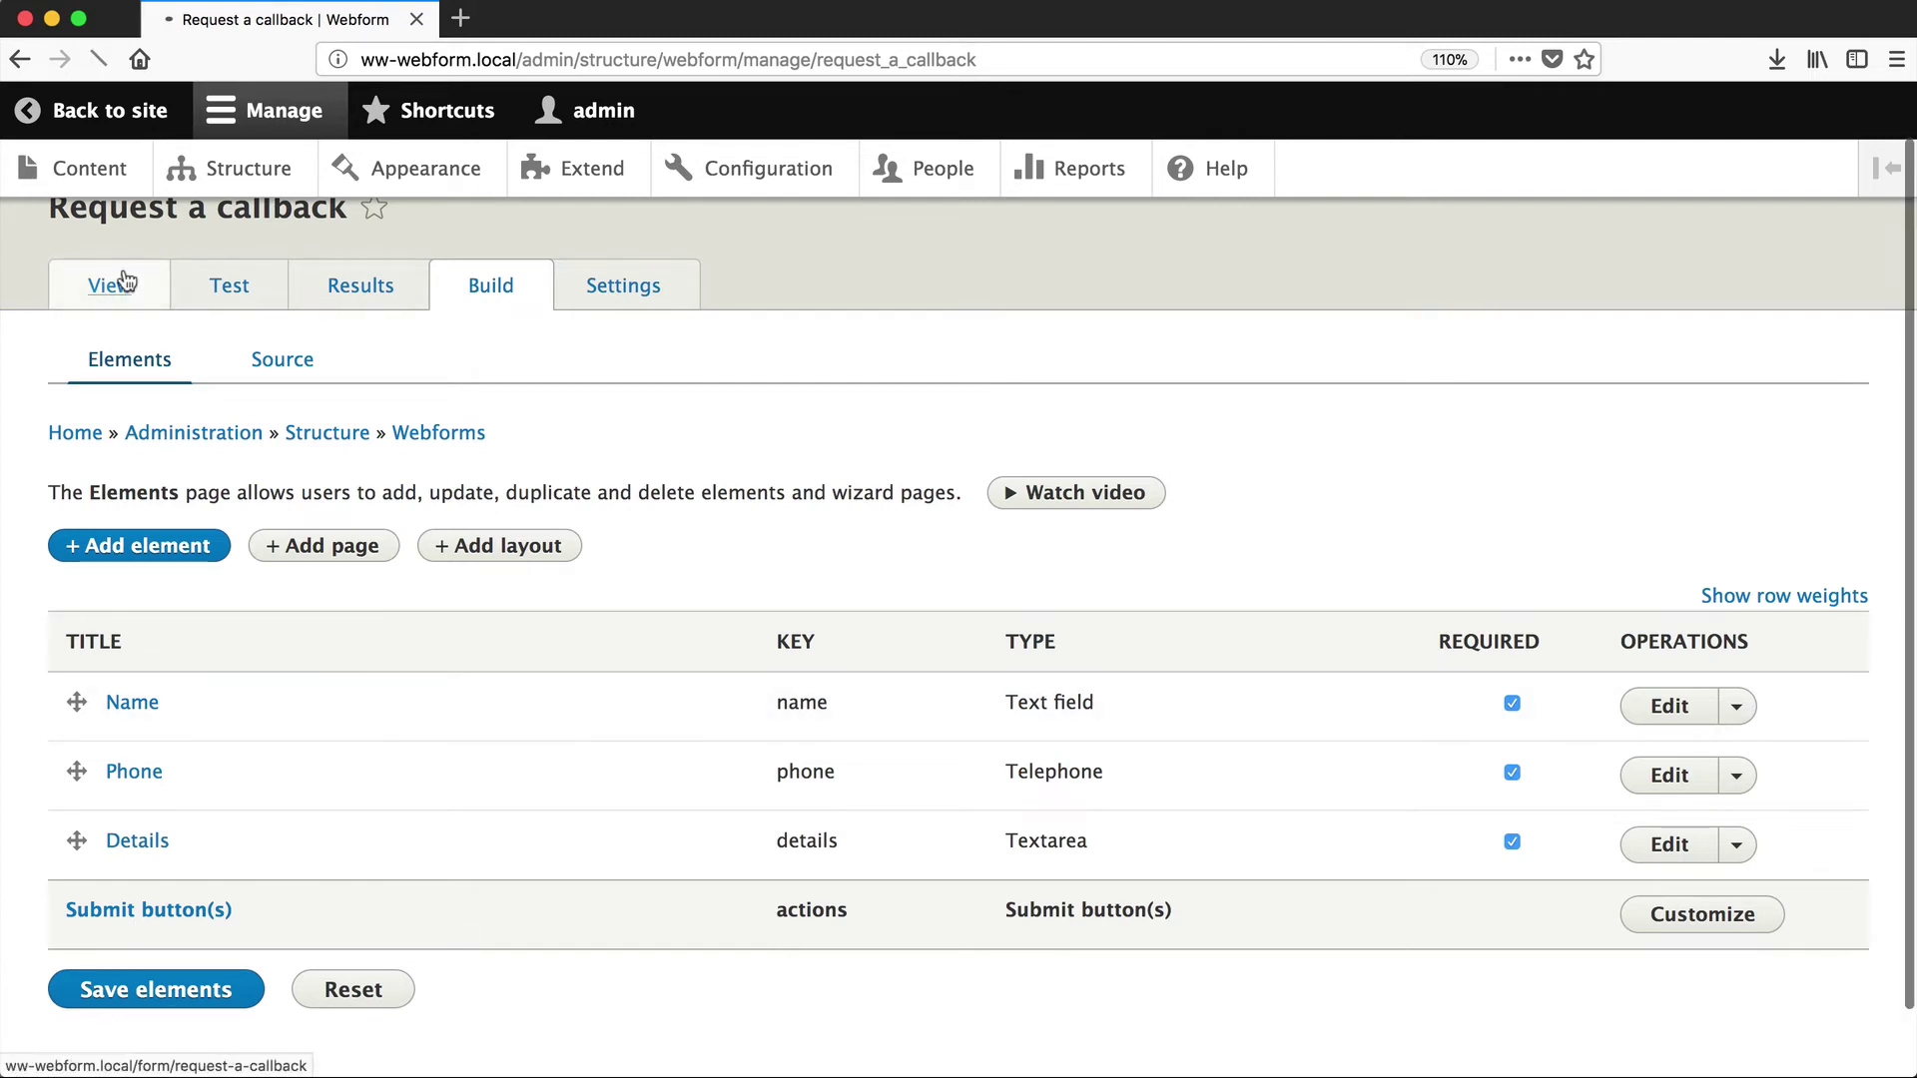
left_click(646, 476)
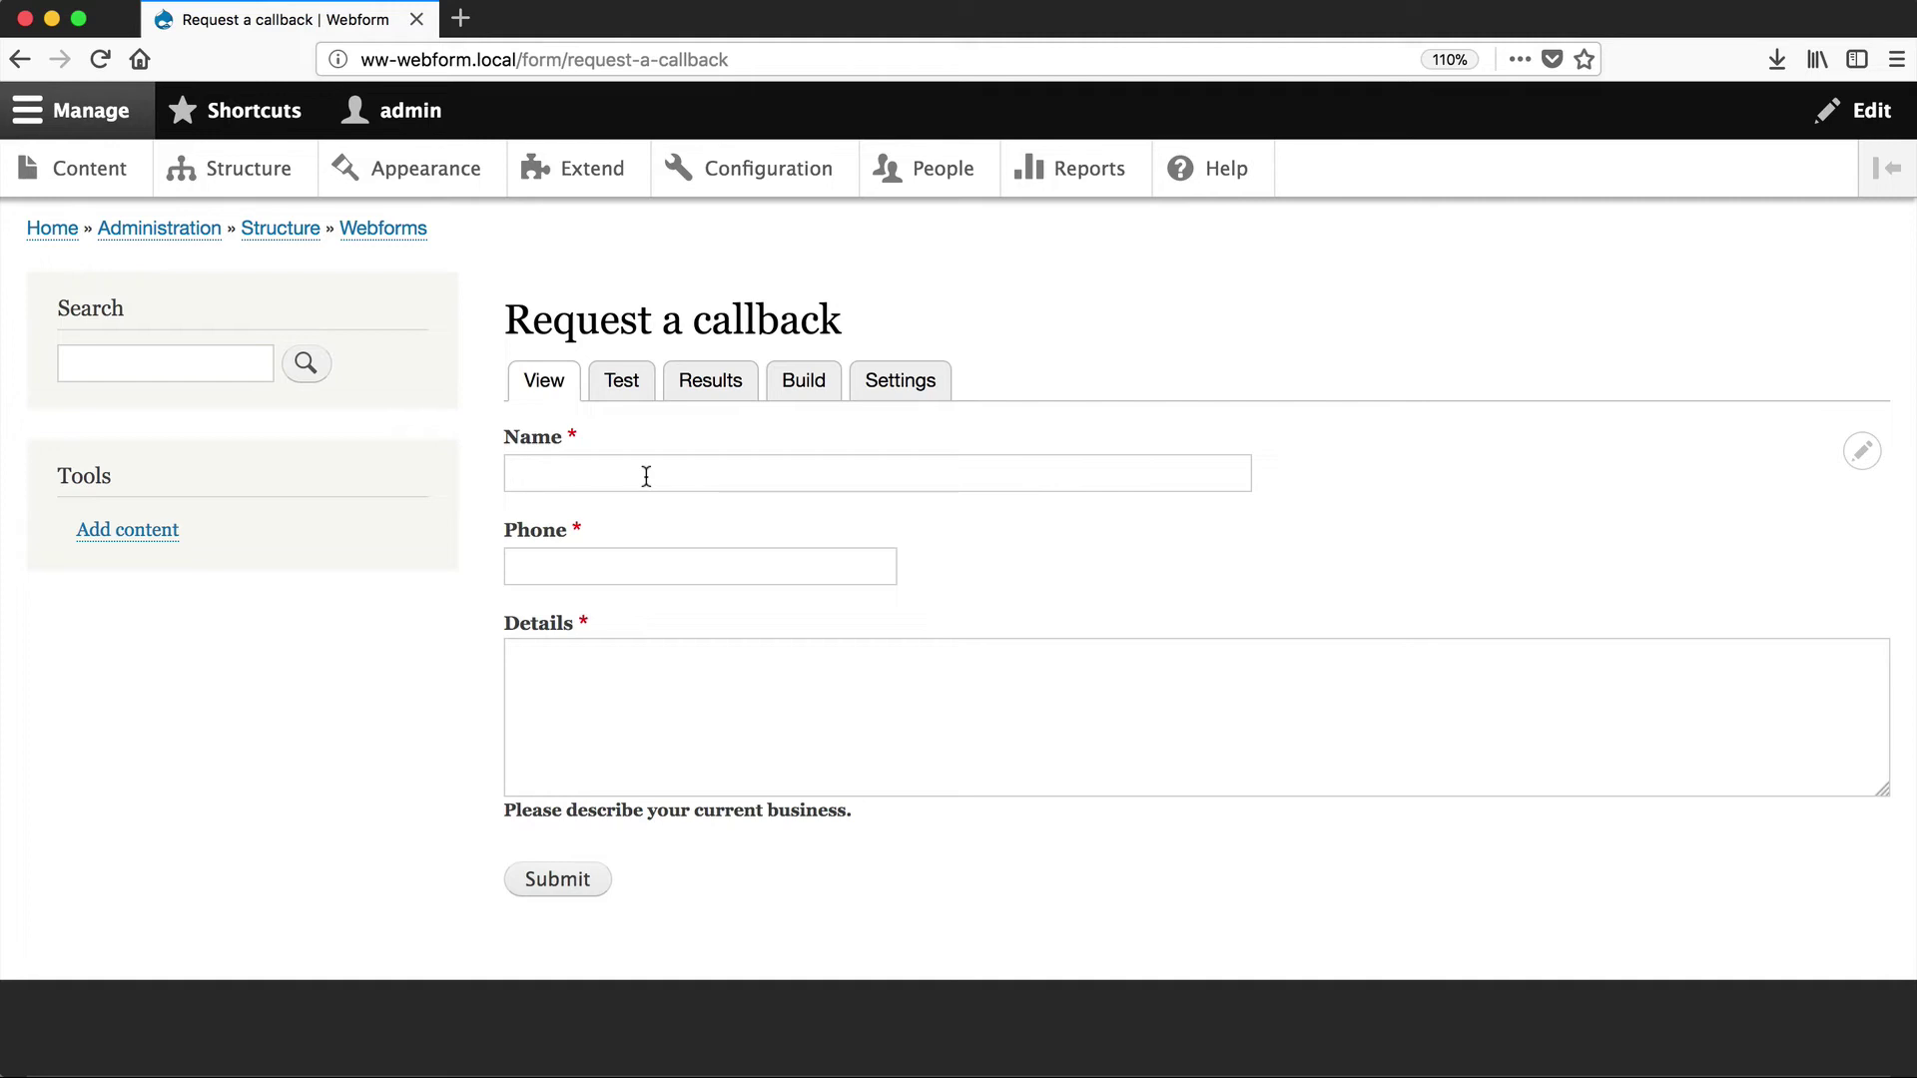
type("Name")
key("Tab")
key("Down")
key("Down")
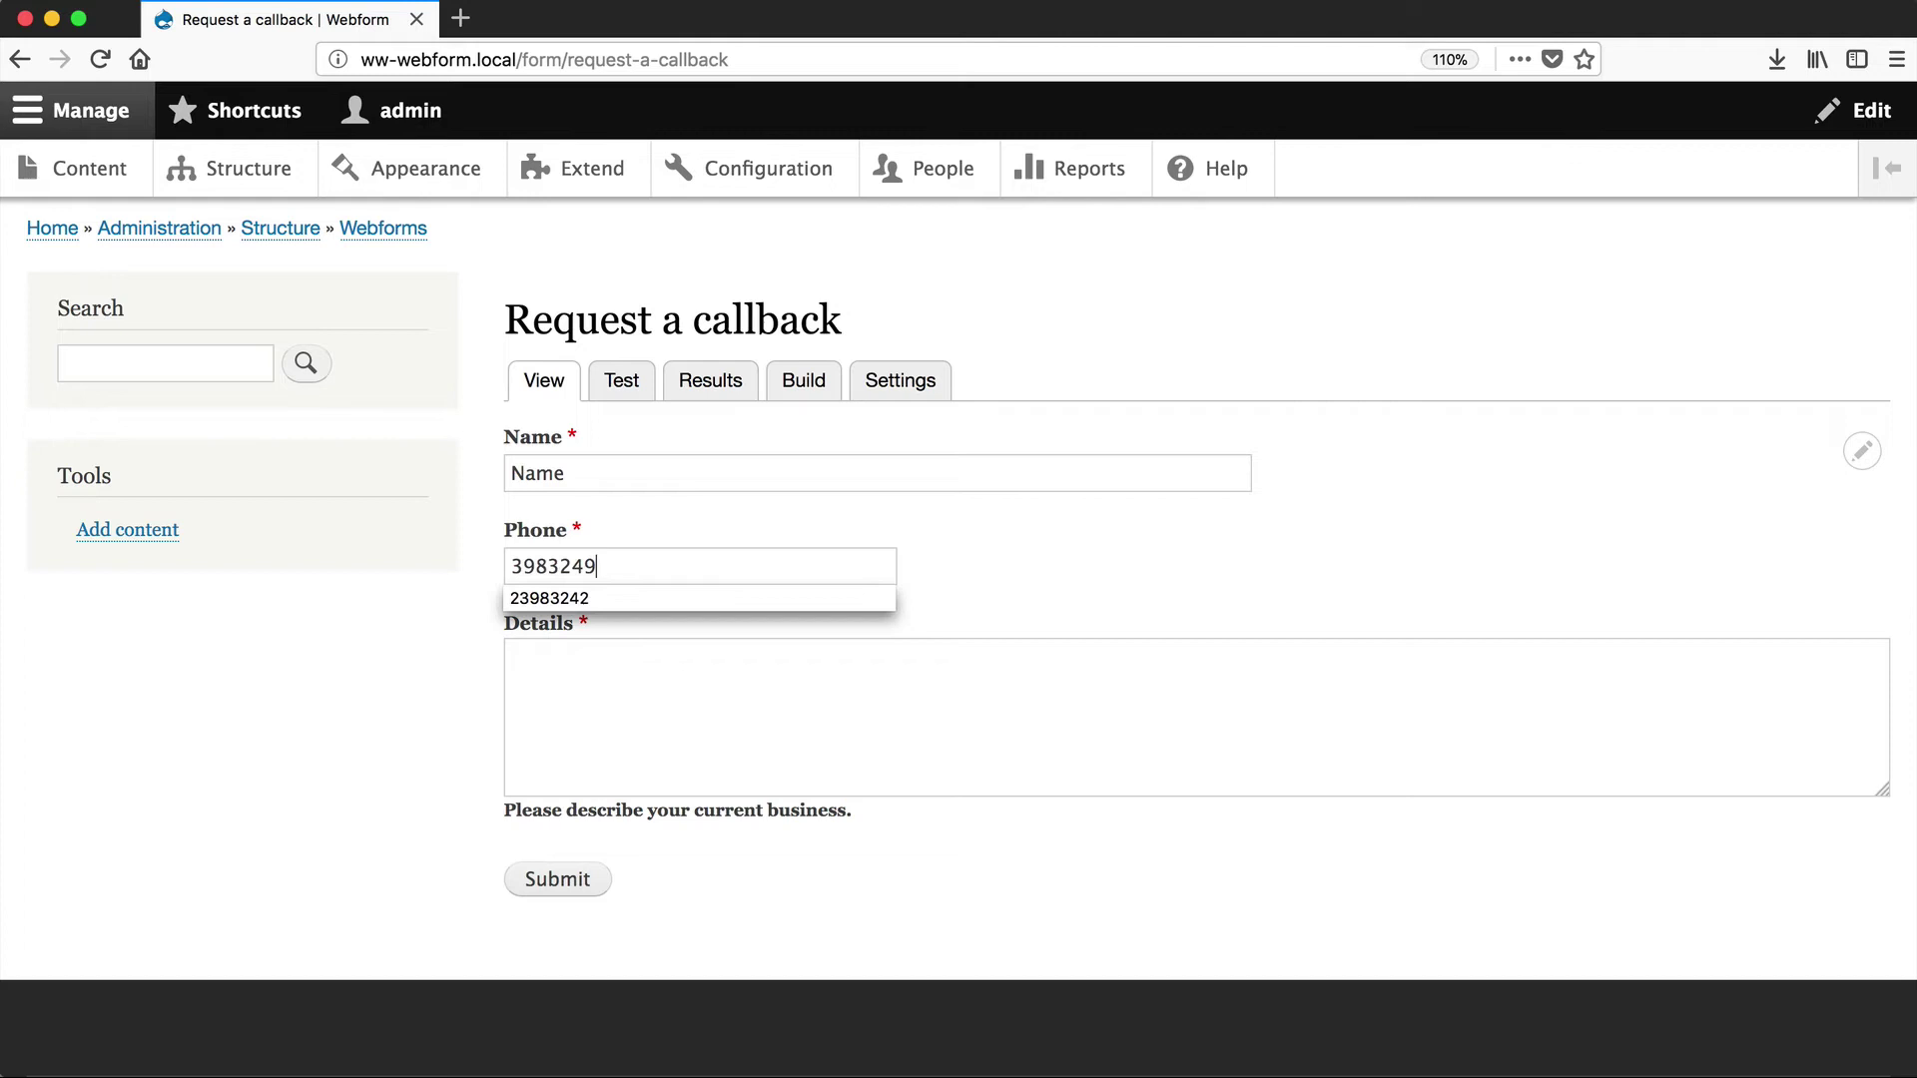
key("Return")
key("Tab")
type("natheonahoenutaeontuh")
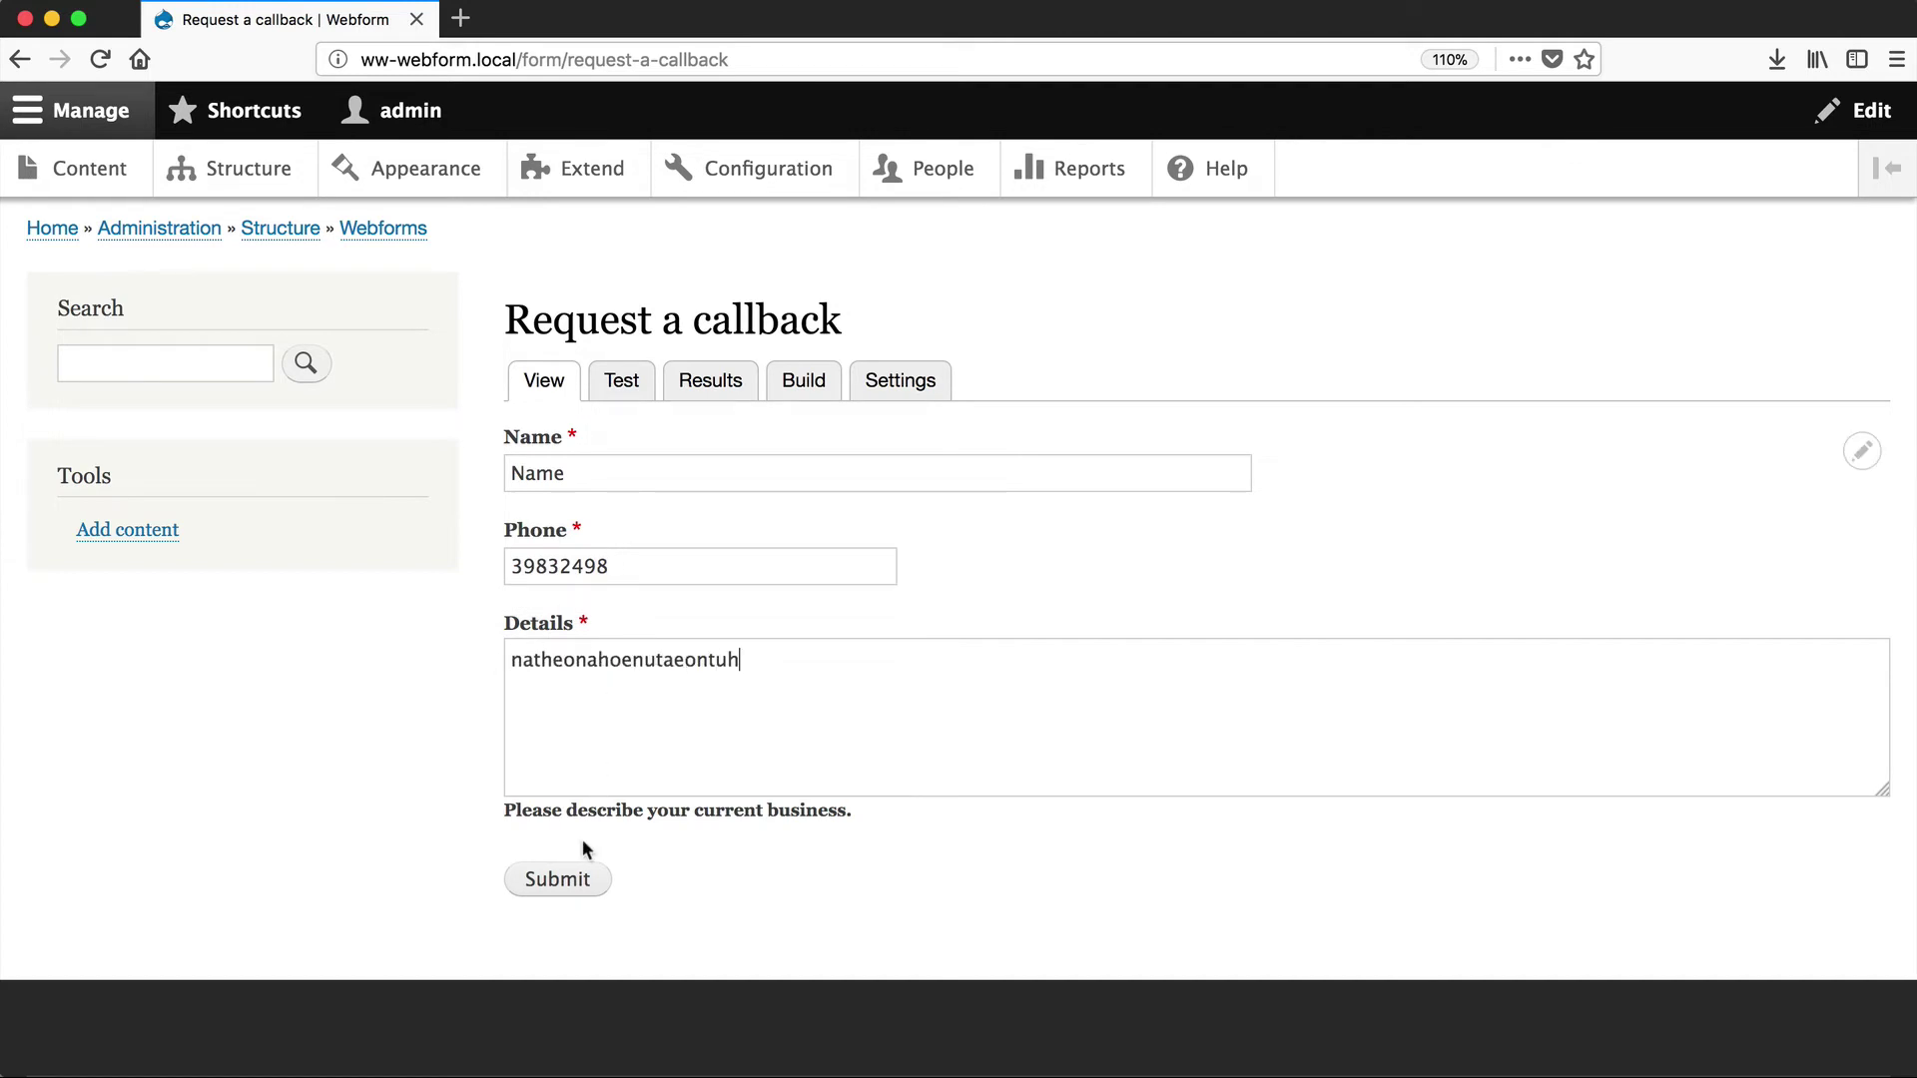
left_click(558, 887)
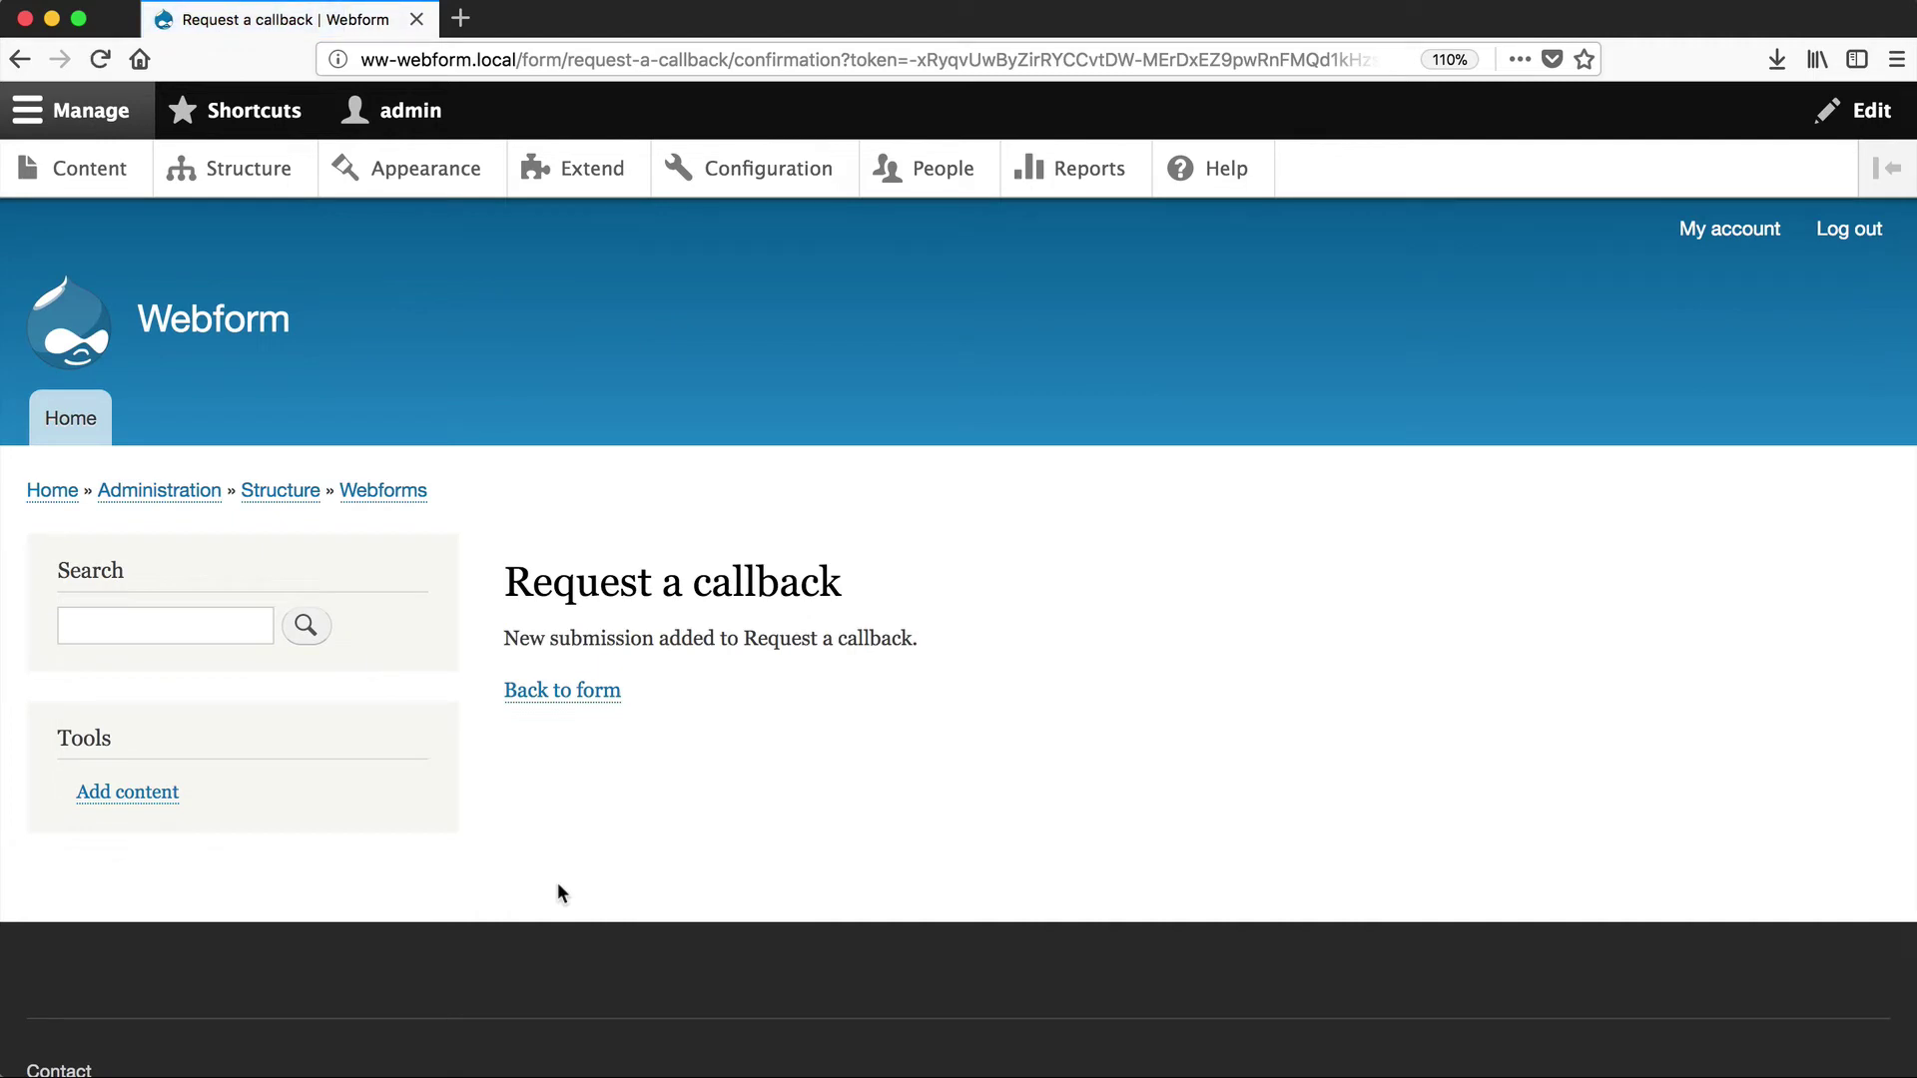
Step: Open the form's Test tab and regenerate the random test data twice
left_click(581, 692)
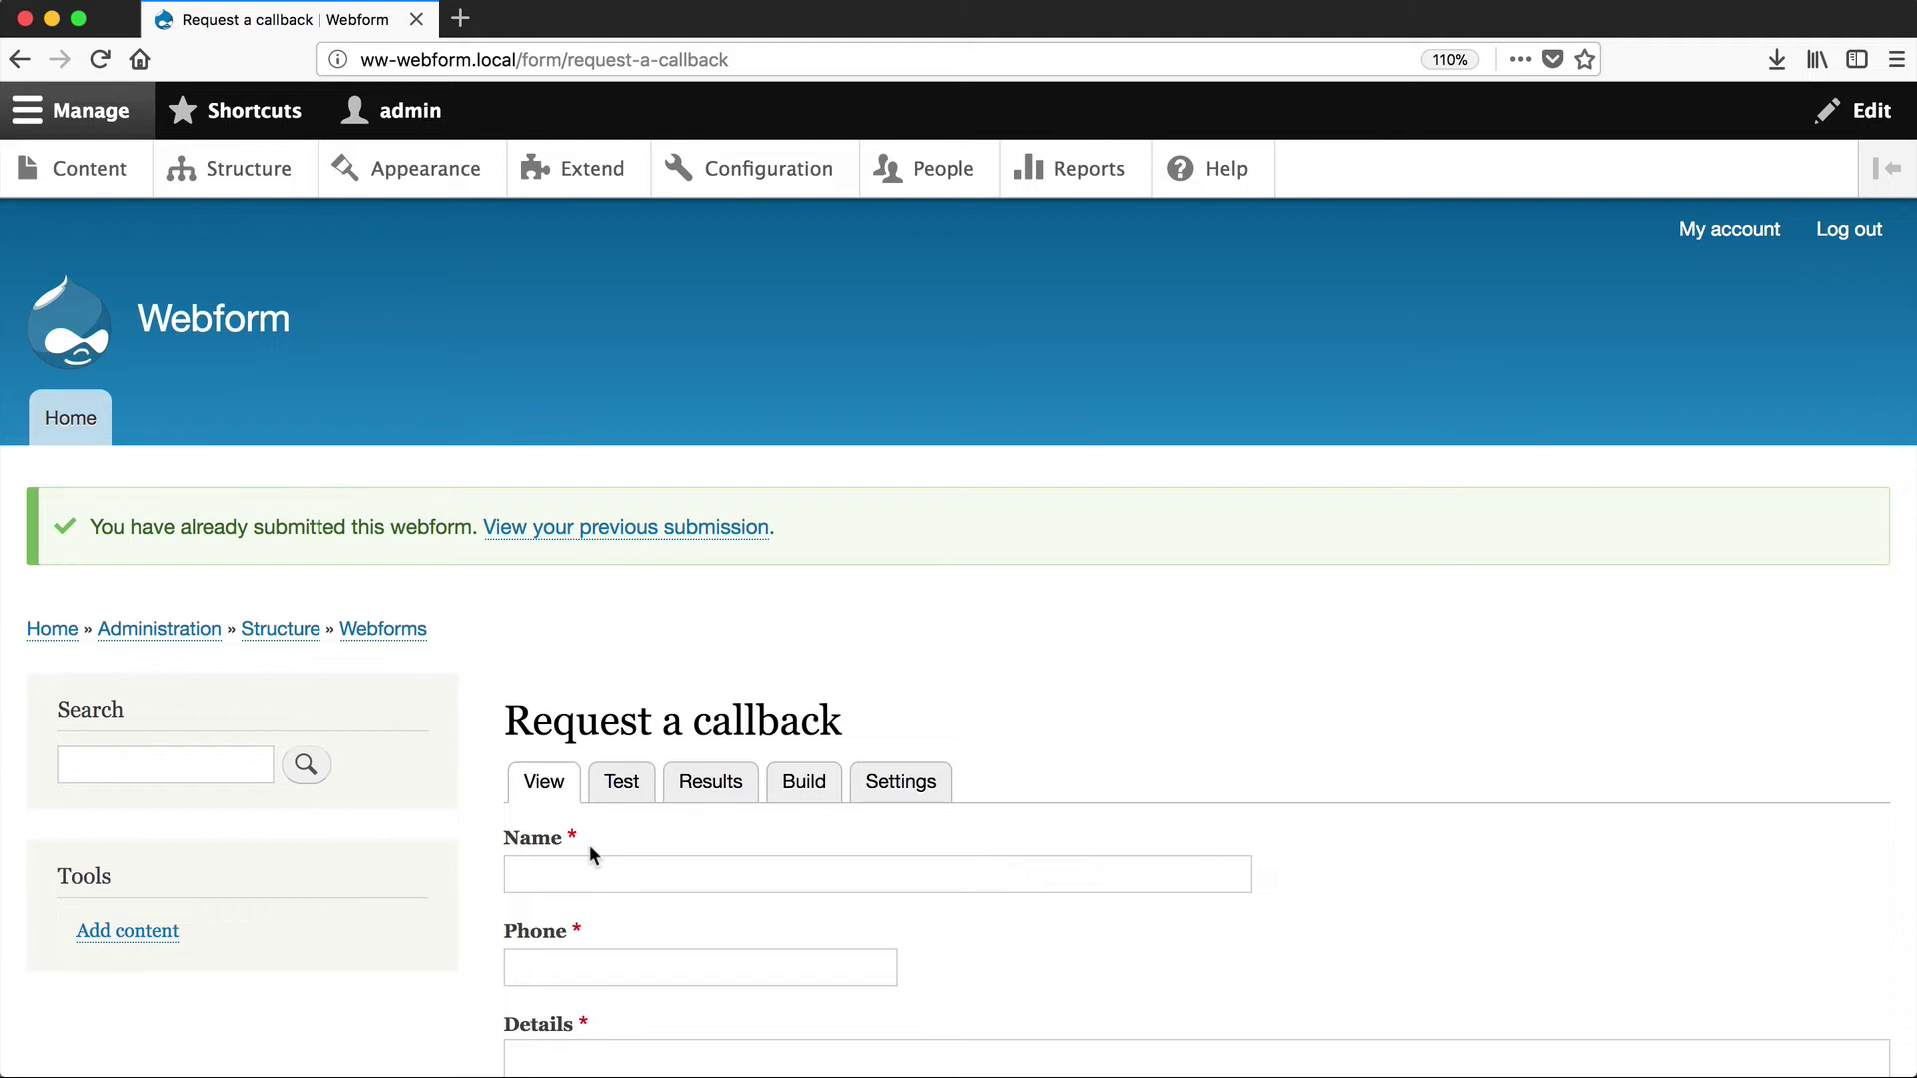
left_click(620, 789)
scroll(621, 798, "down", 5)
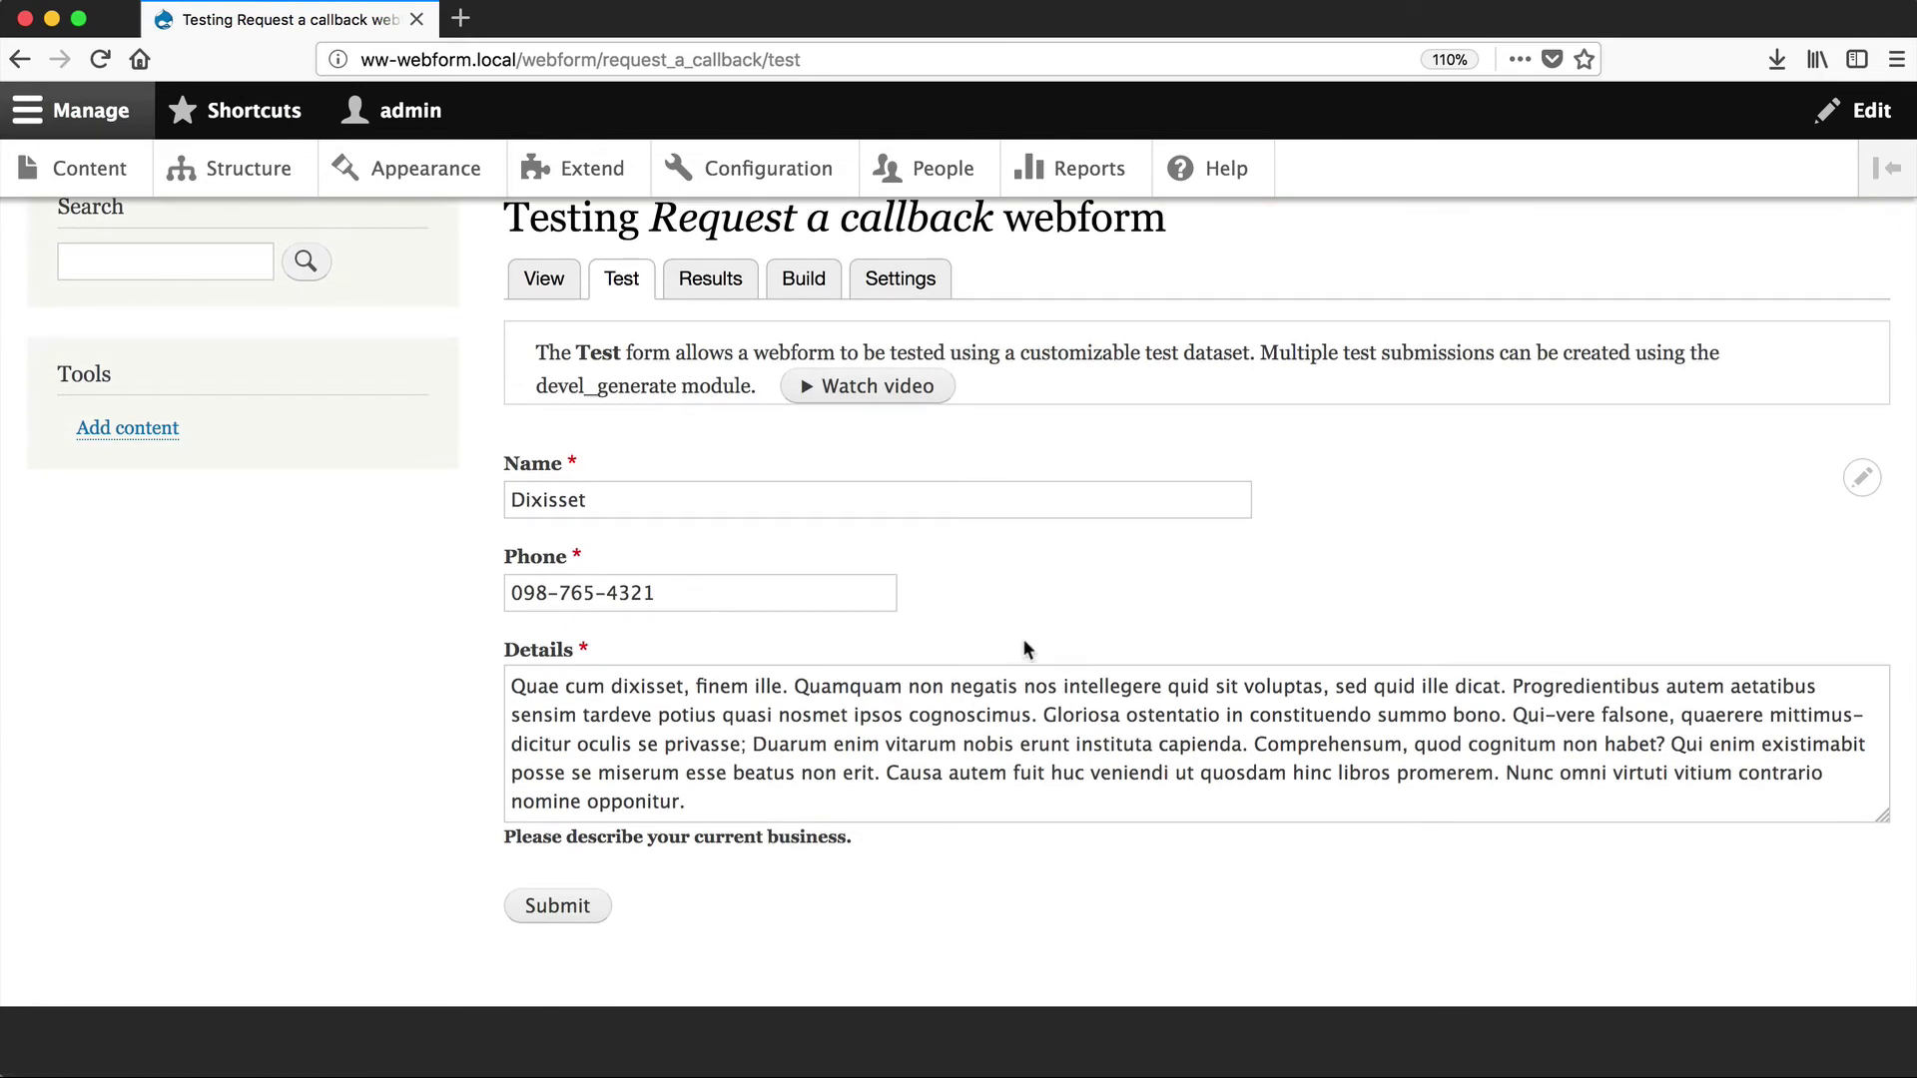
left_click(623, 279)
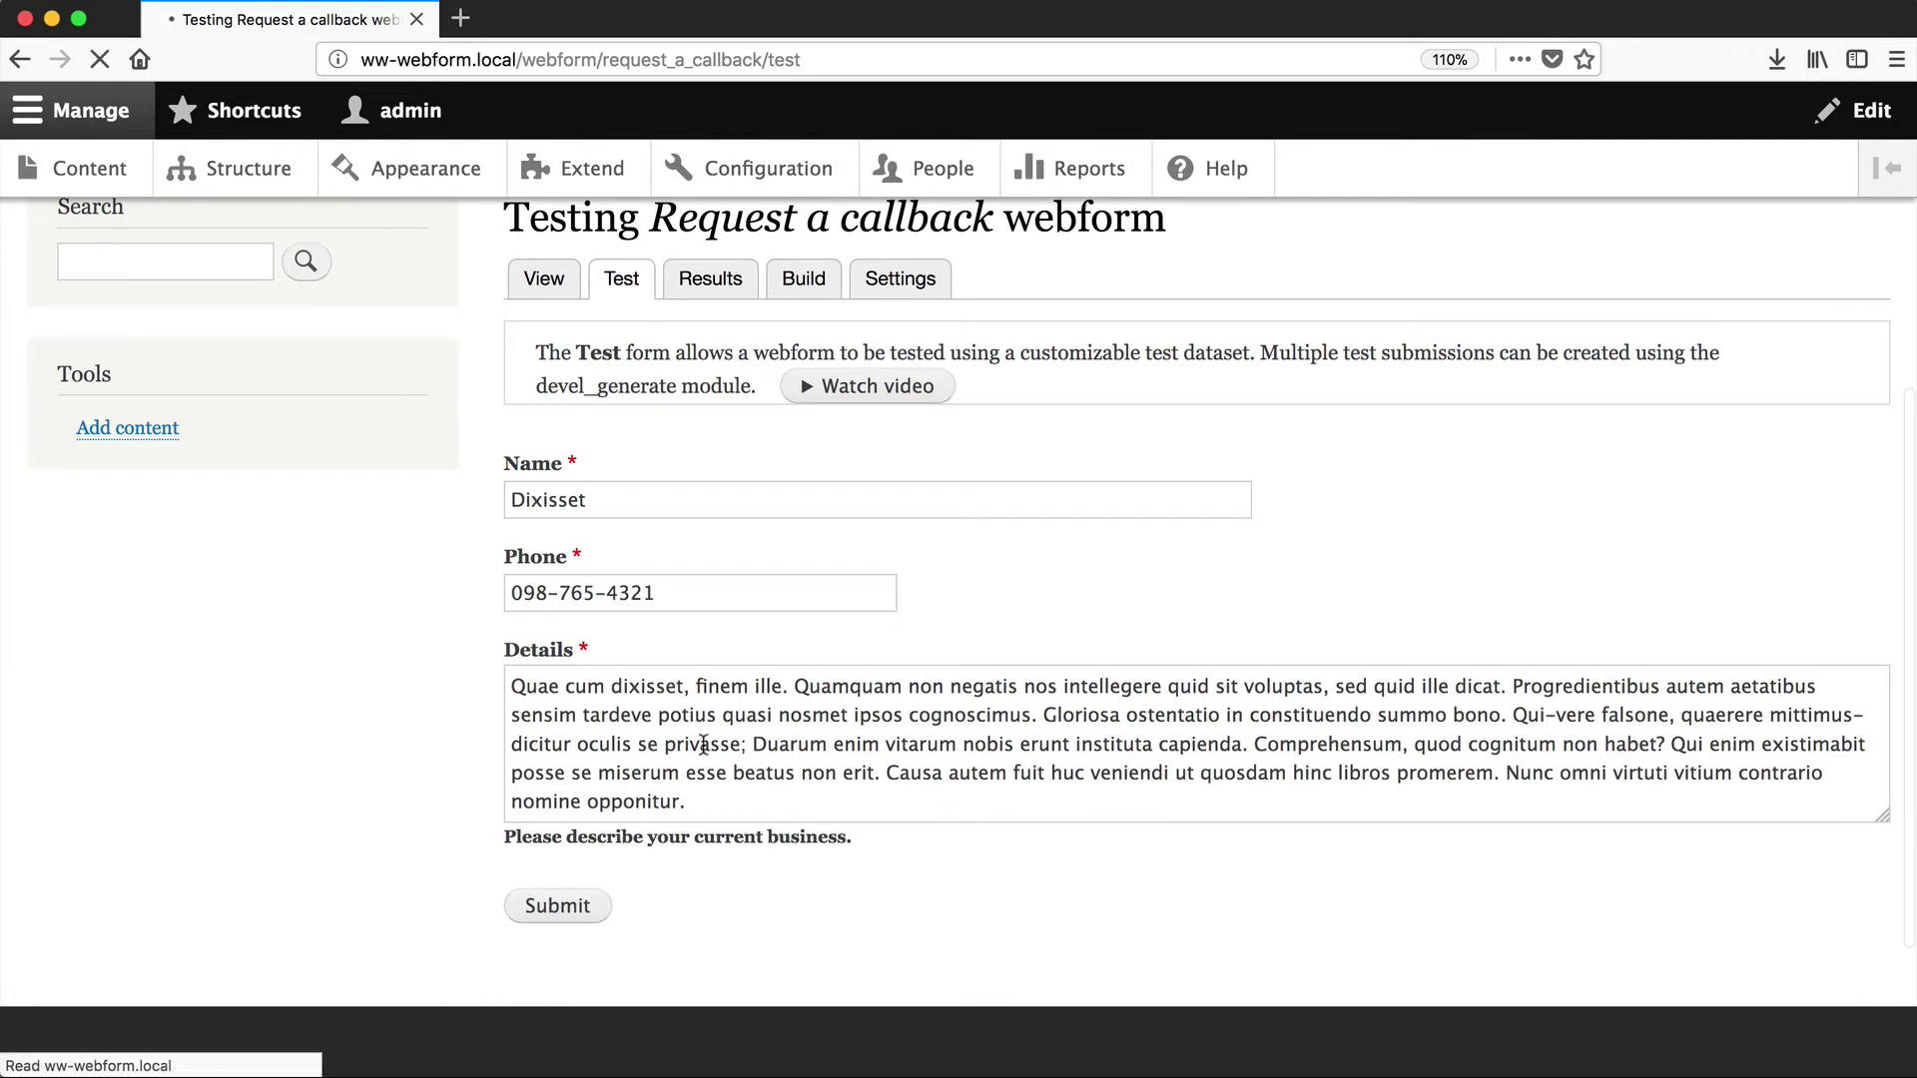
scroll(705, 698, "down", 3)
left_click(626, 597)
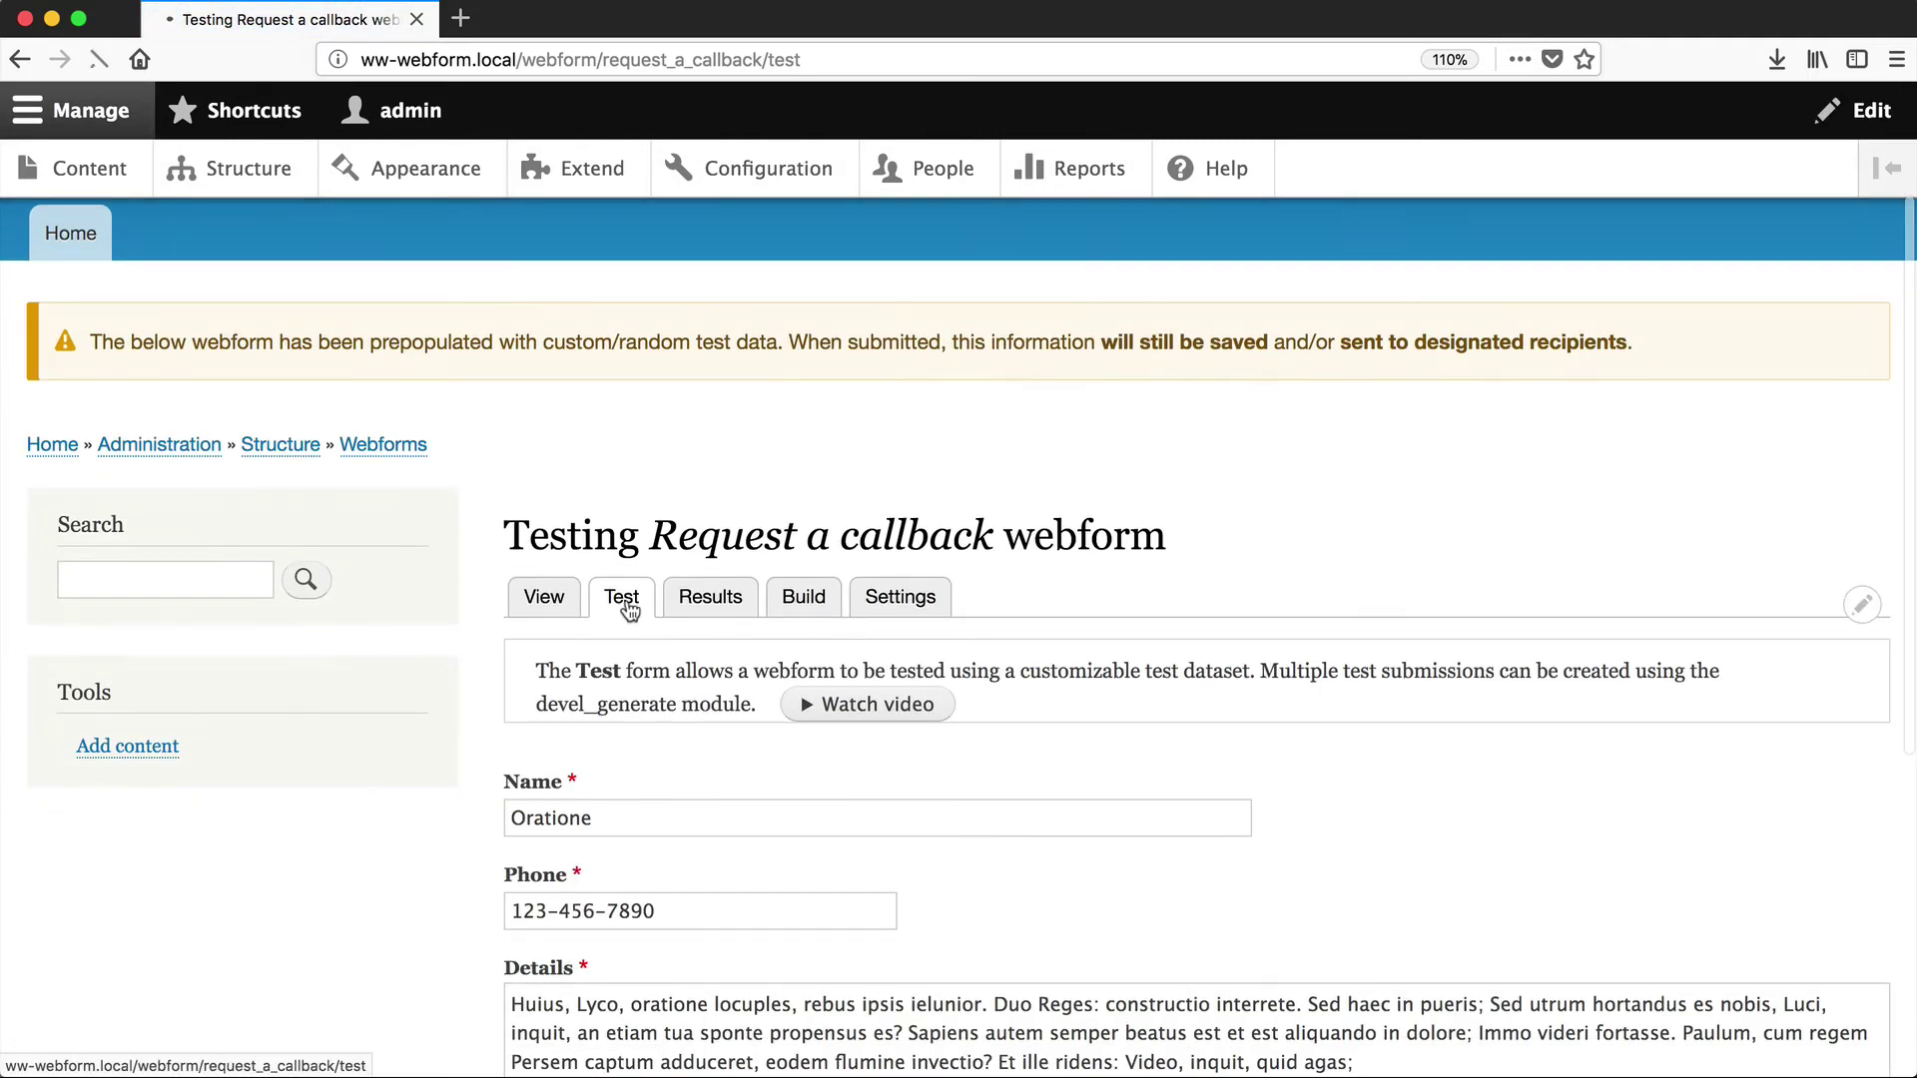
scroll(627, 605, "down", 4)
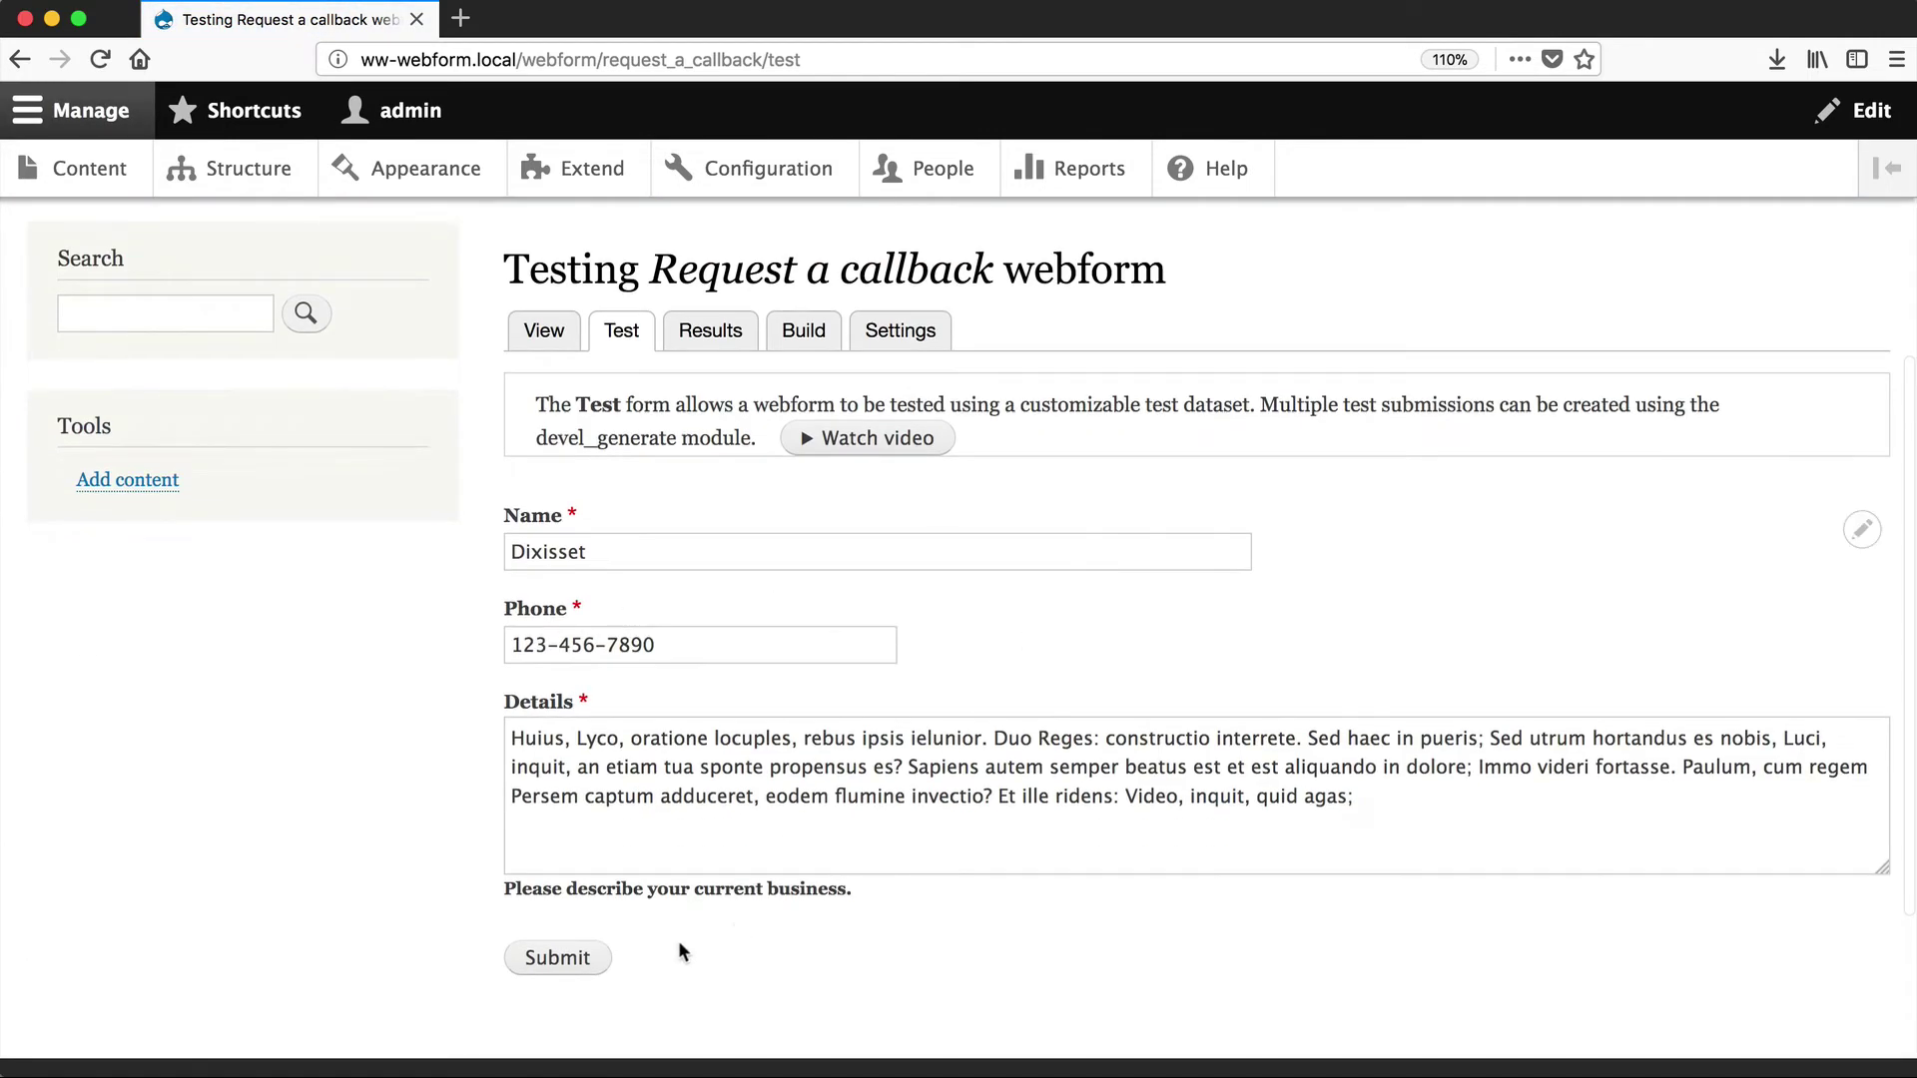
Step: Submit the random test entry, then return to Test and generate fresh data
left_click(574, 958)
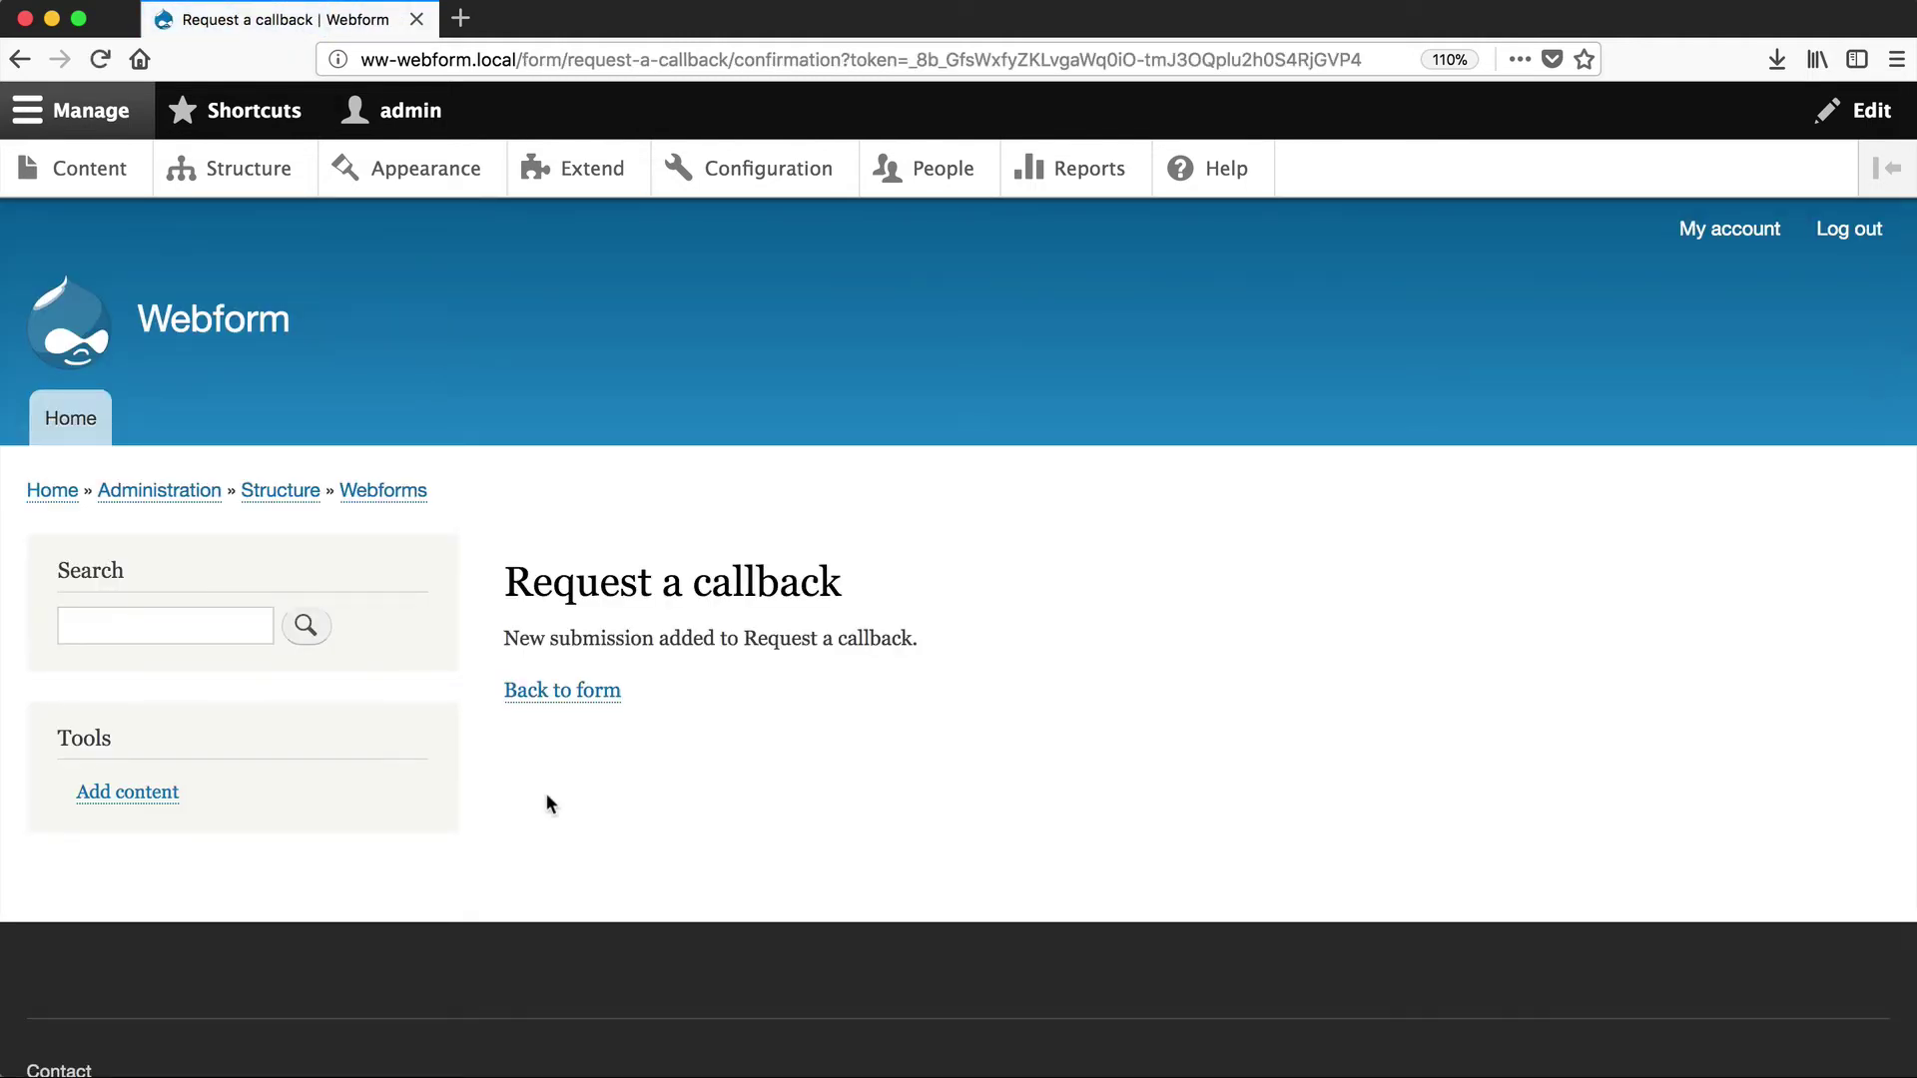
left_click(579, 691)
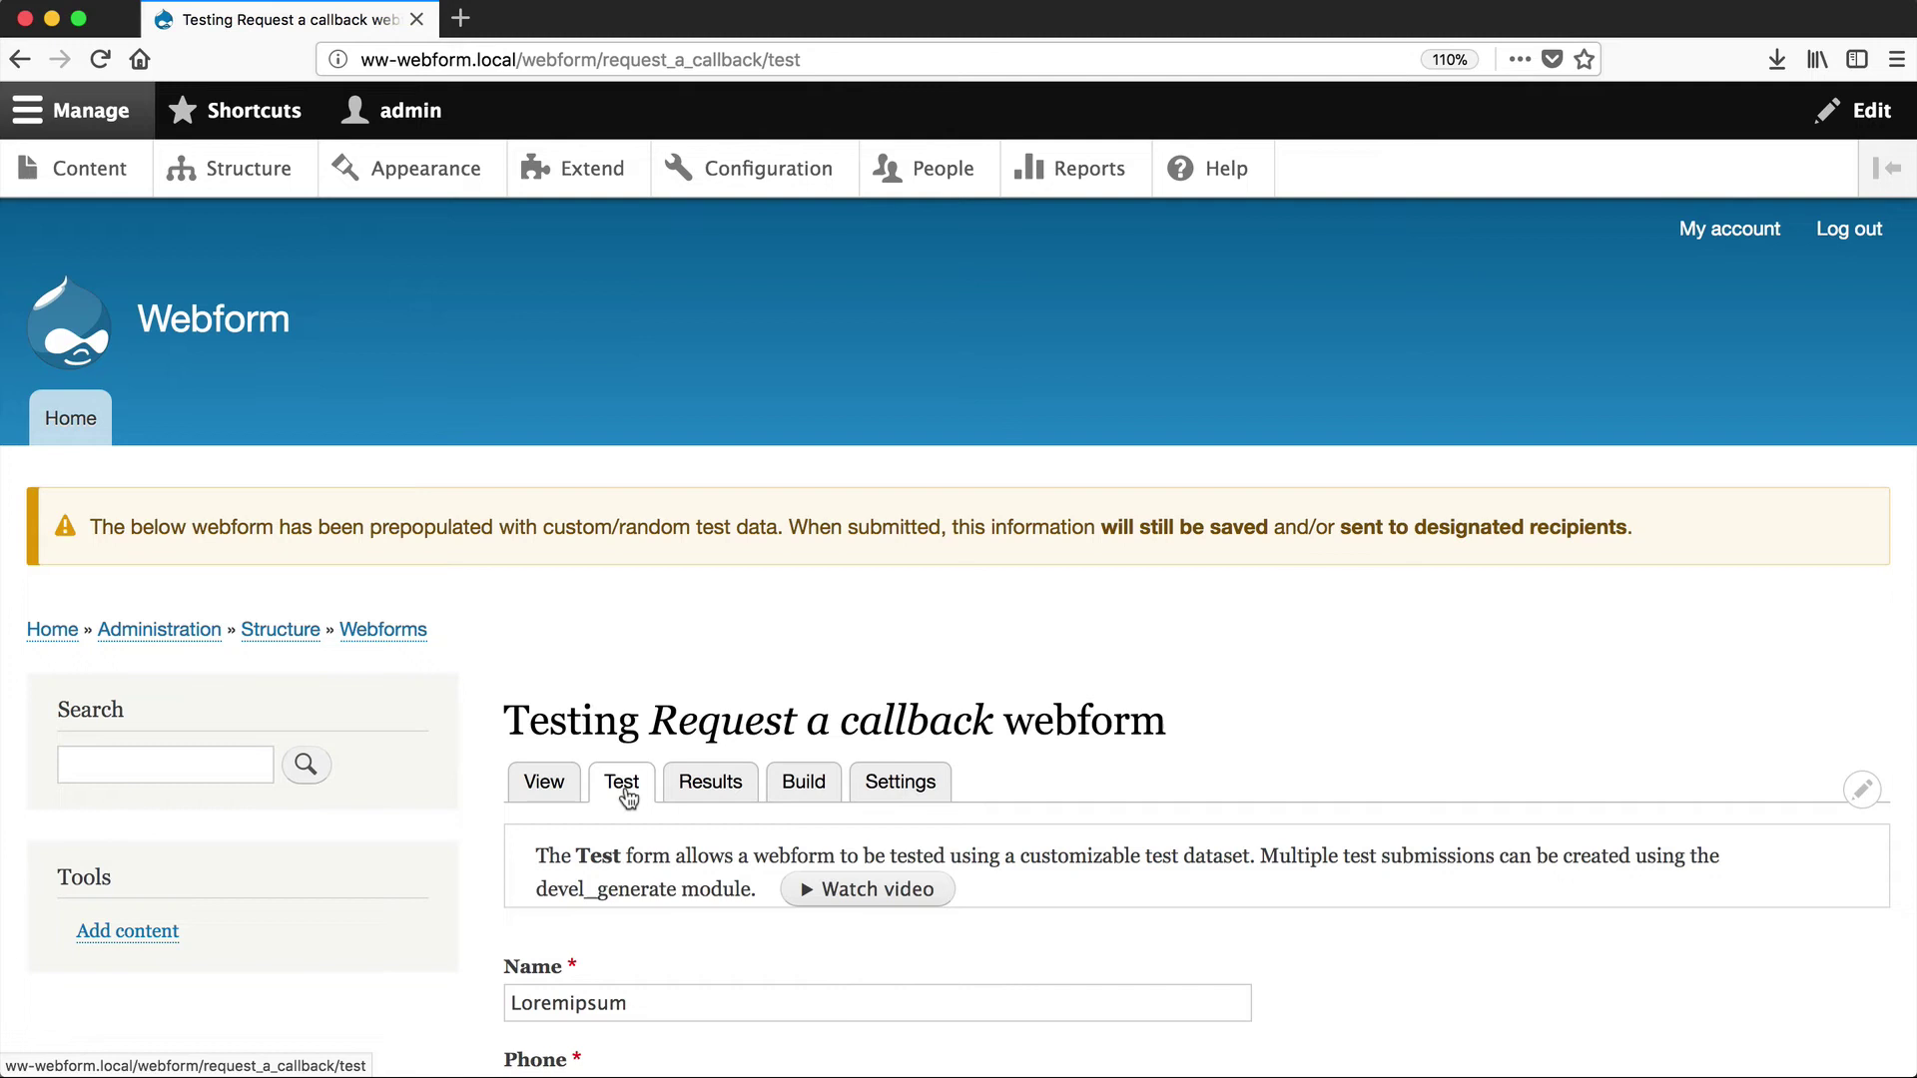
left_click(625, 796)
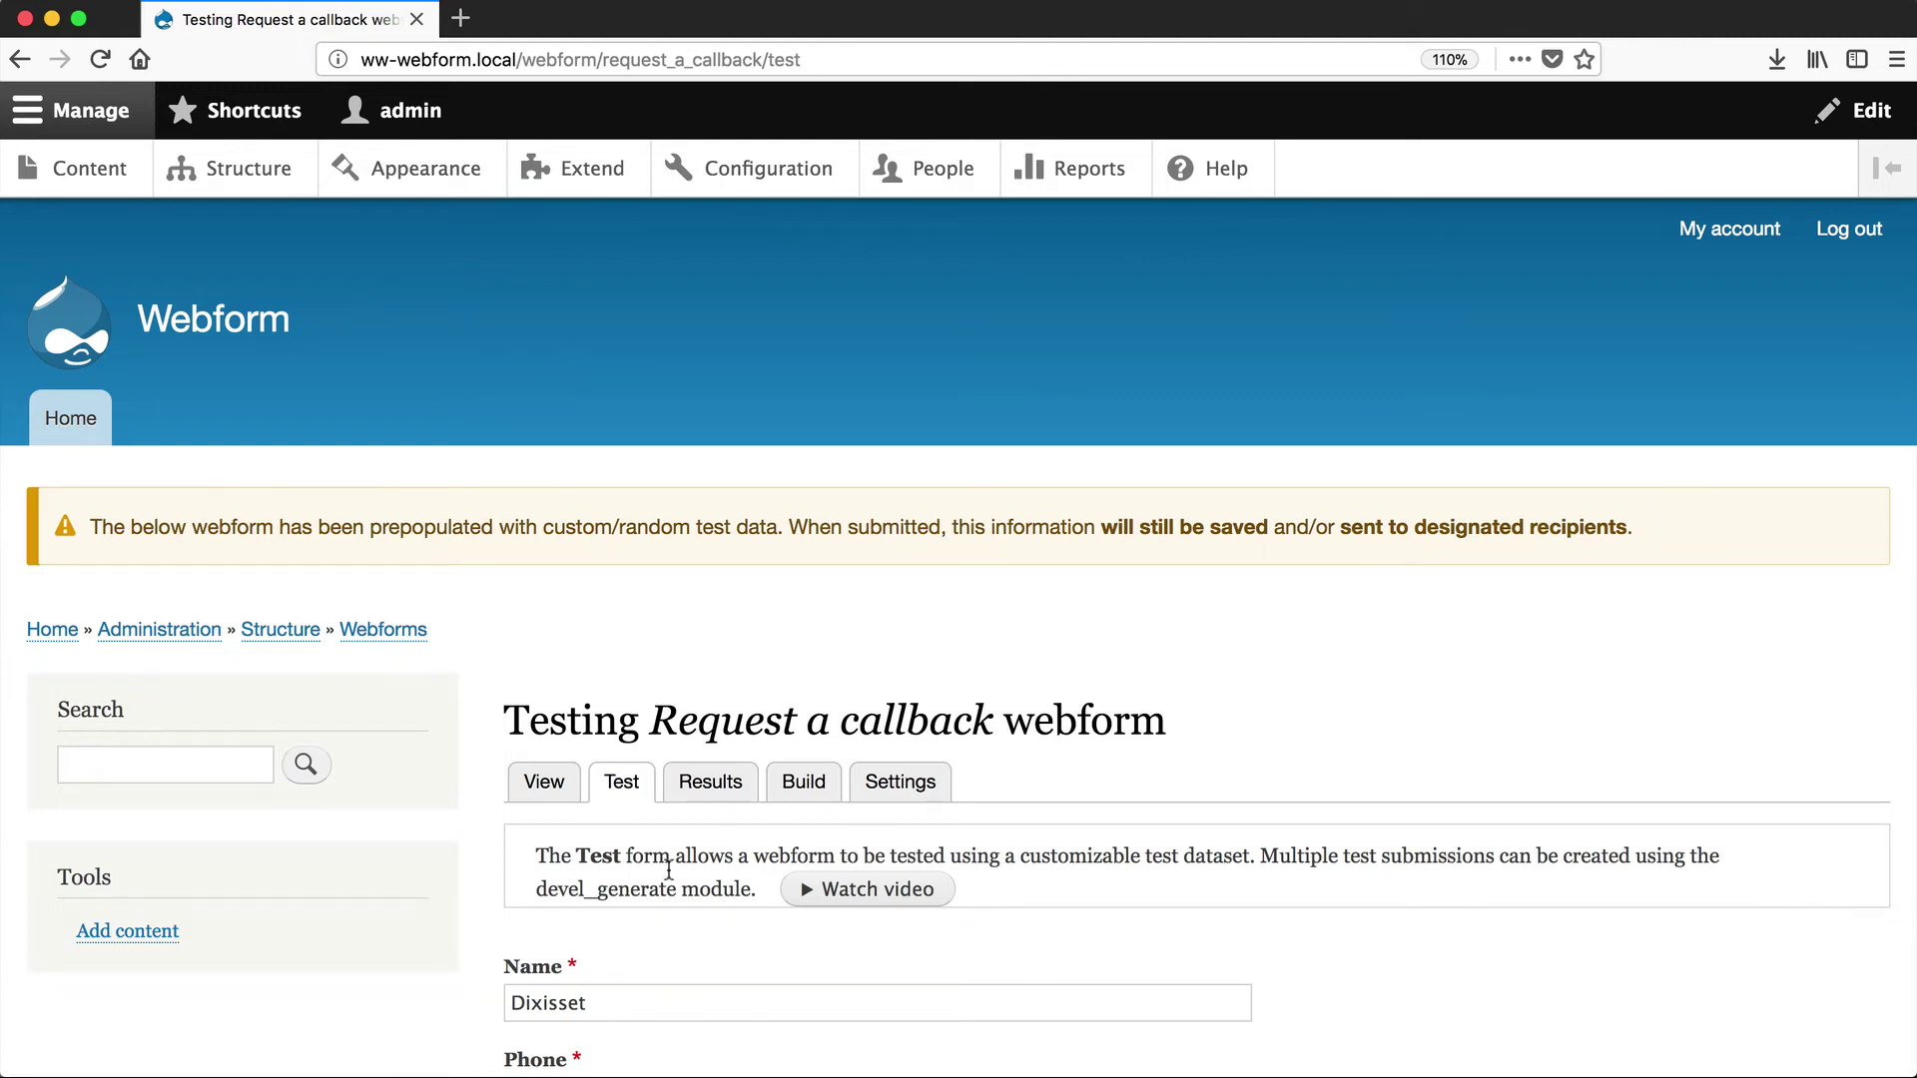
Step: View the two submissions listed under Results and focus the submission filter box
left_click(699, 787)
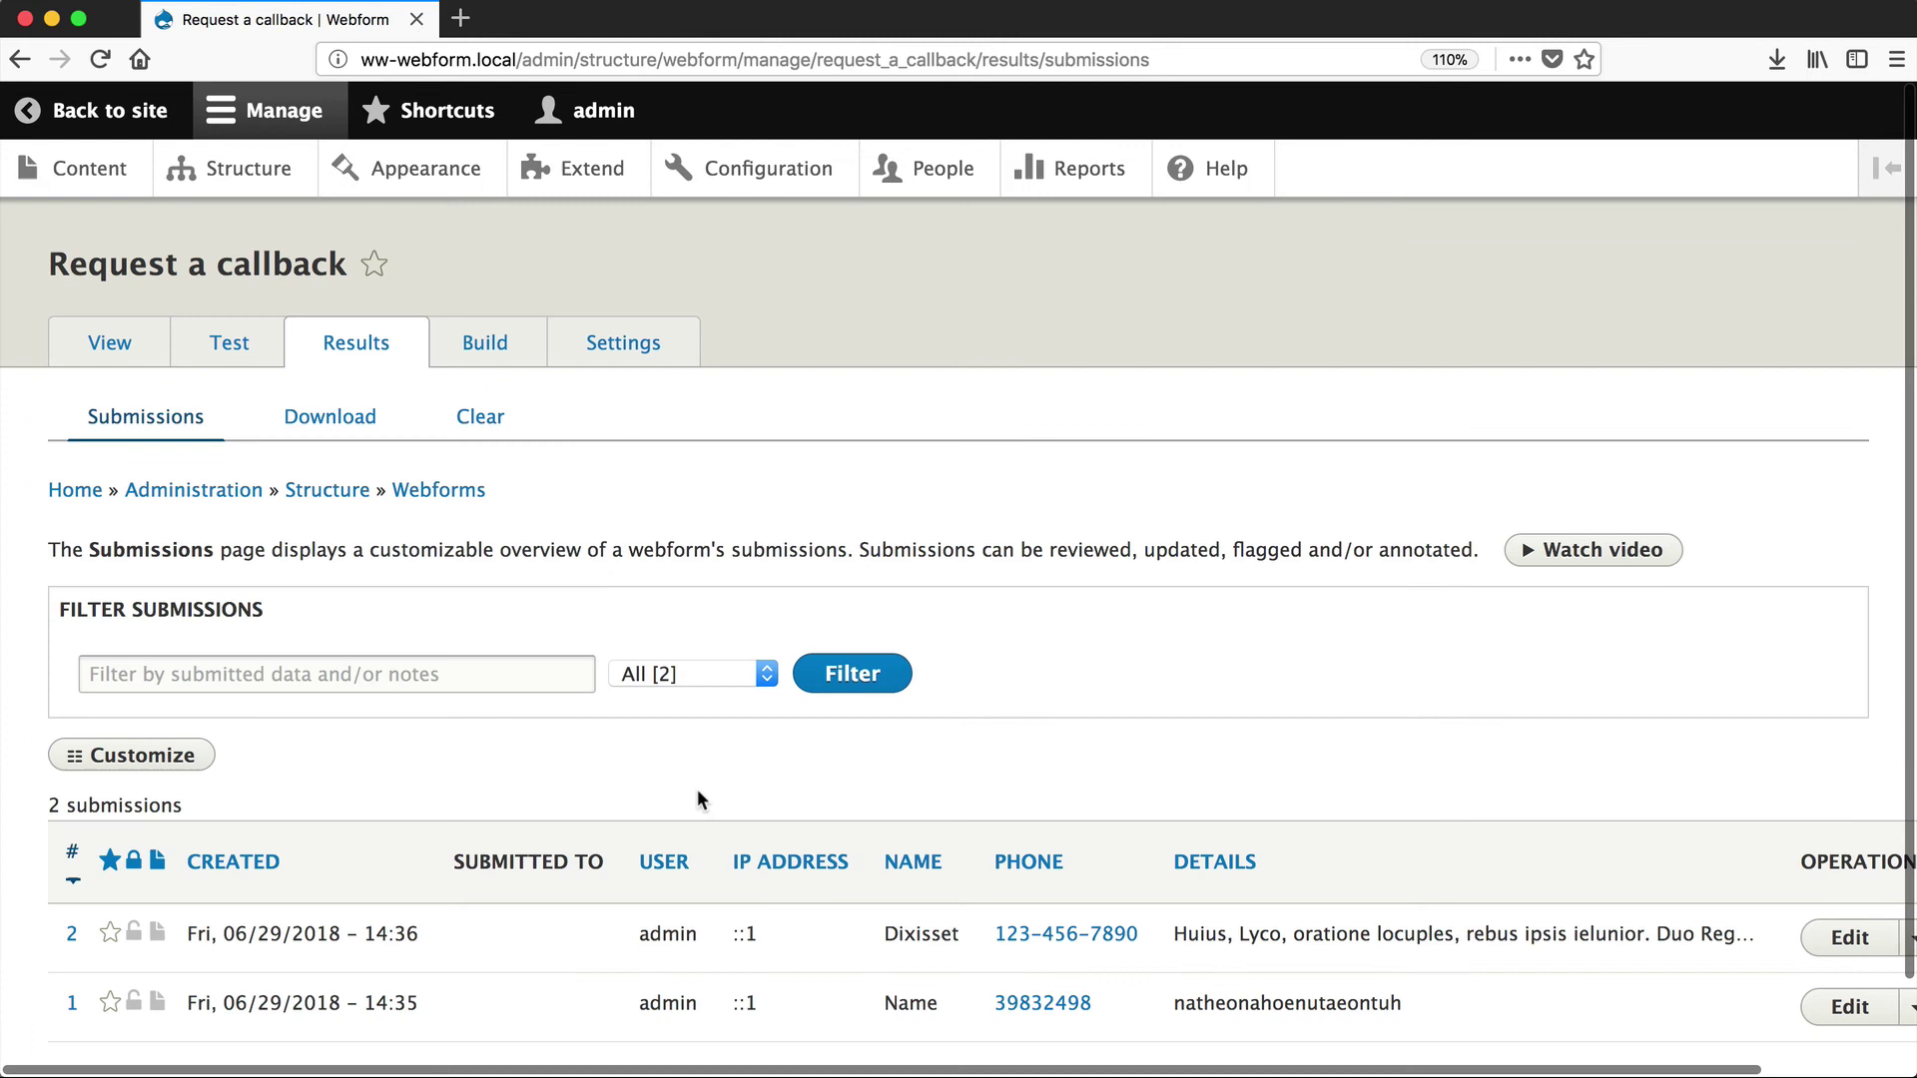
scroll(697, 789, "down", 2)
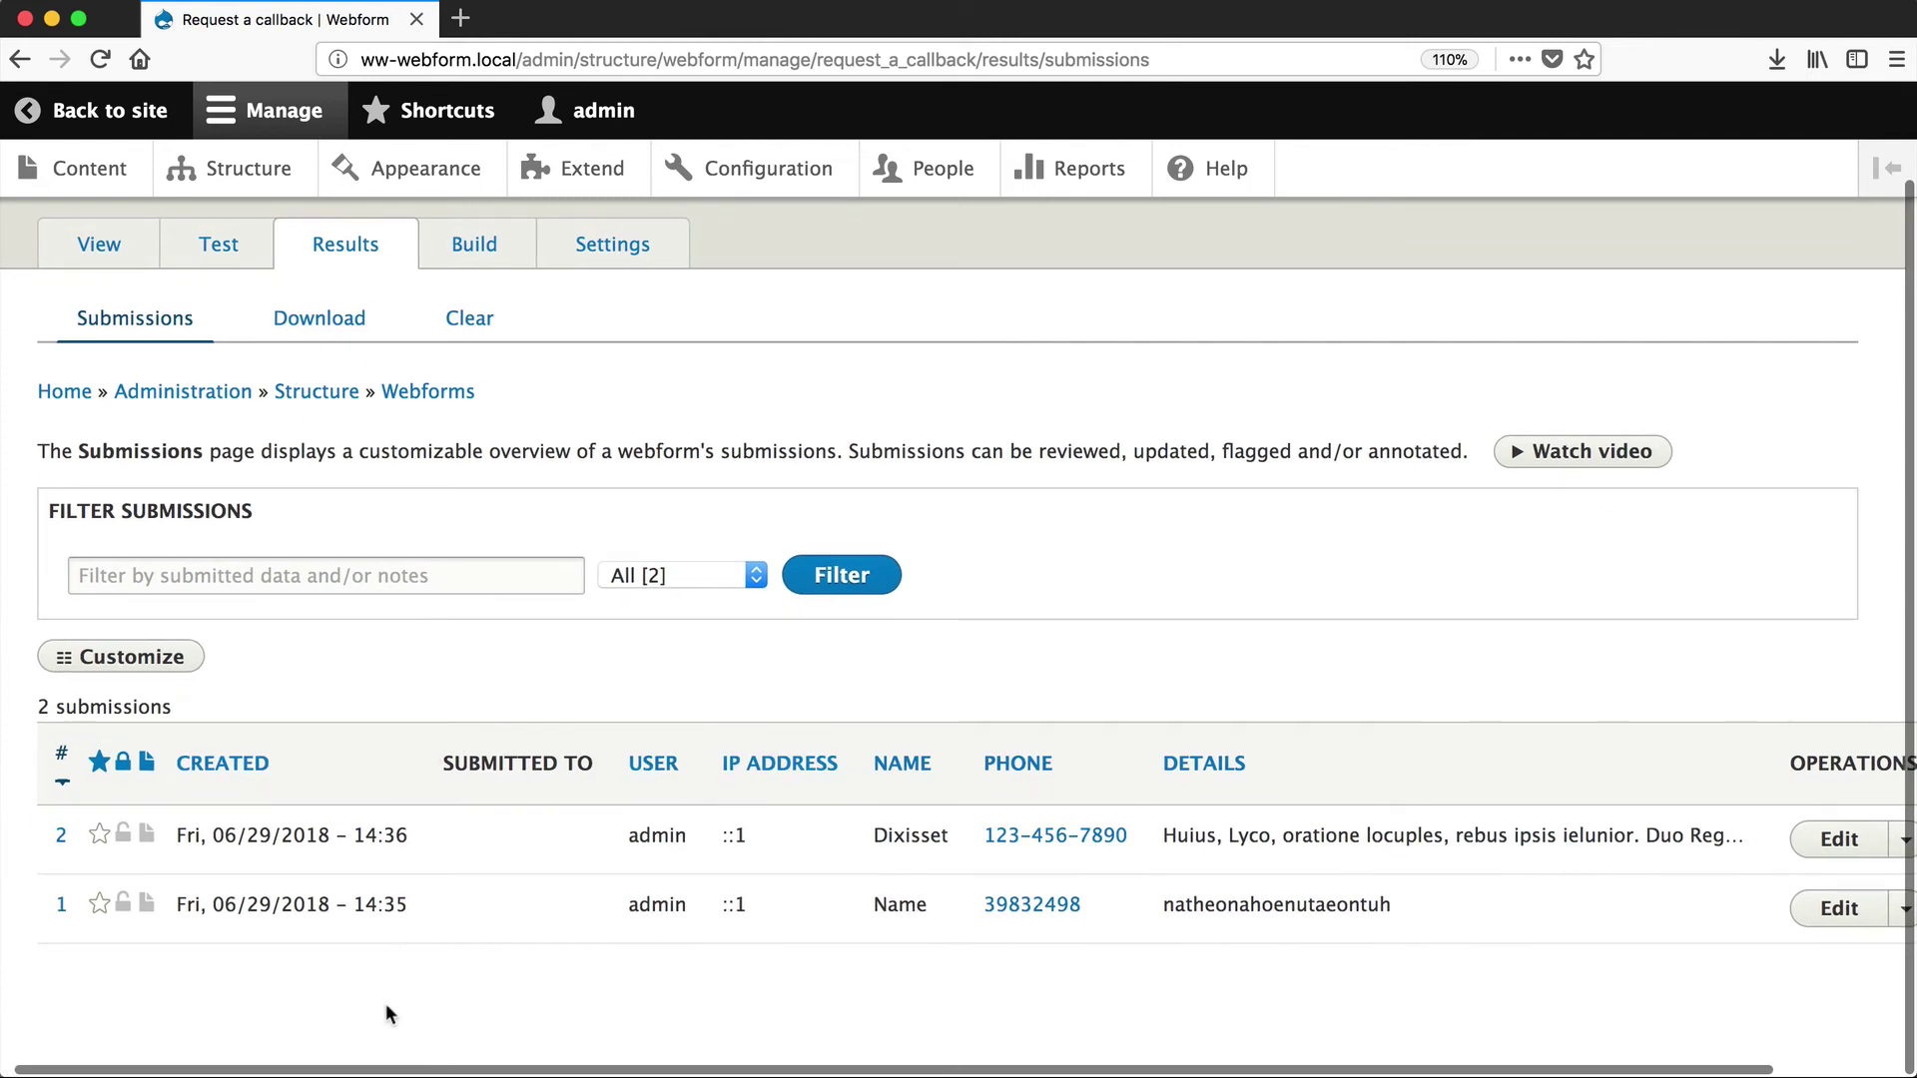
left_click(358, 579)
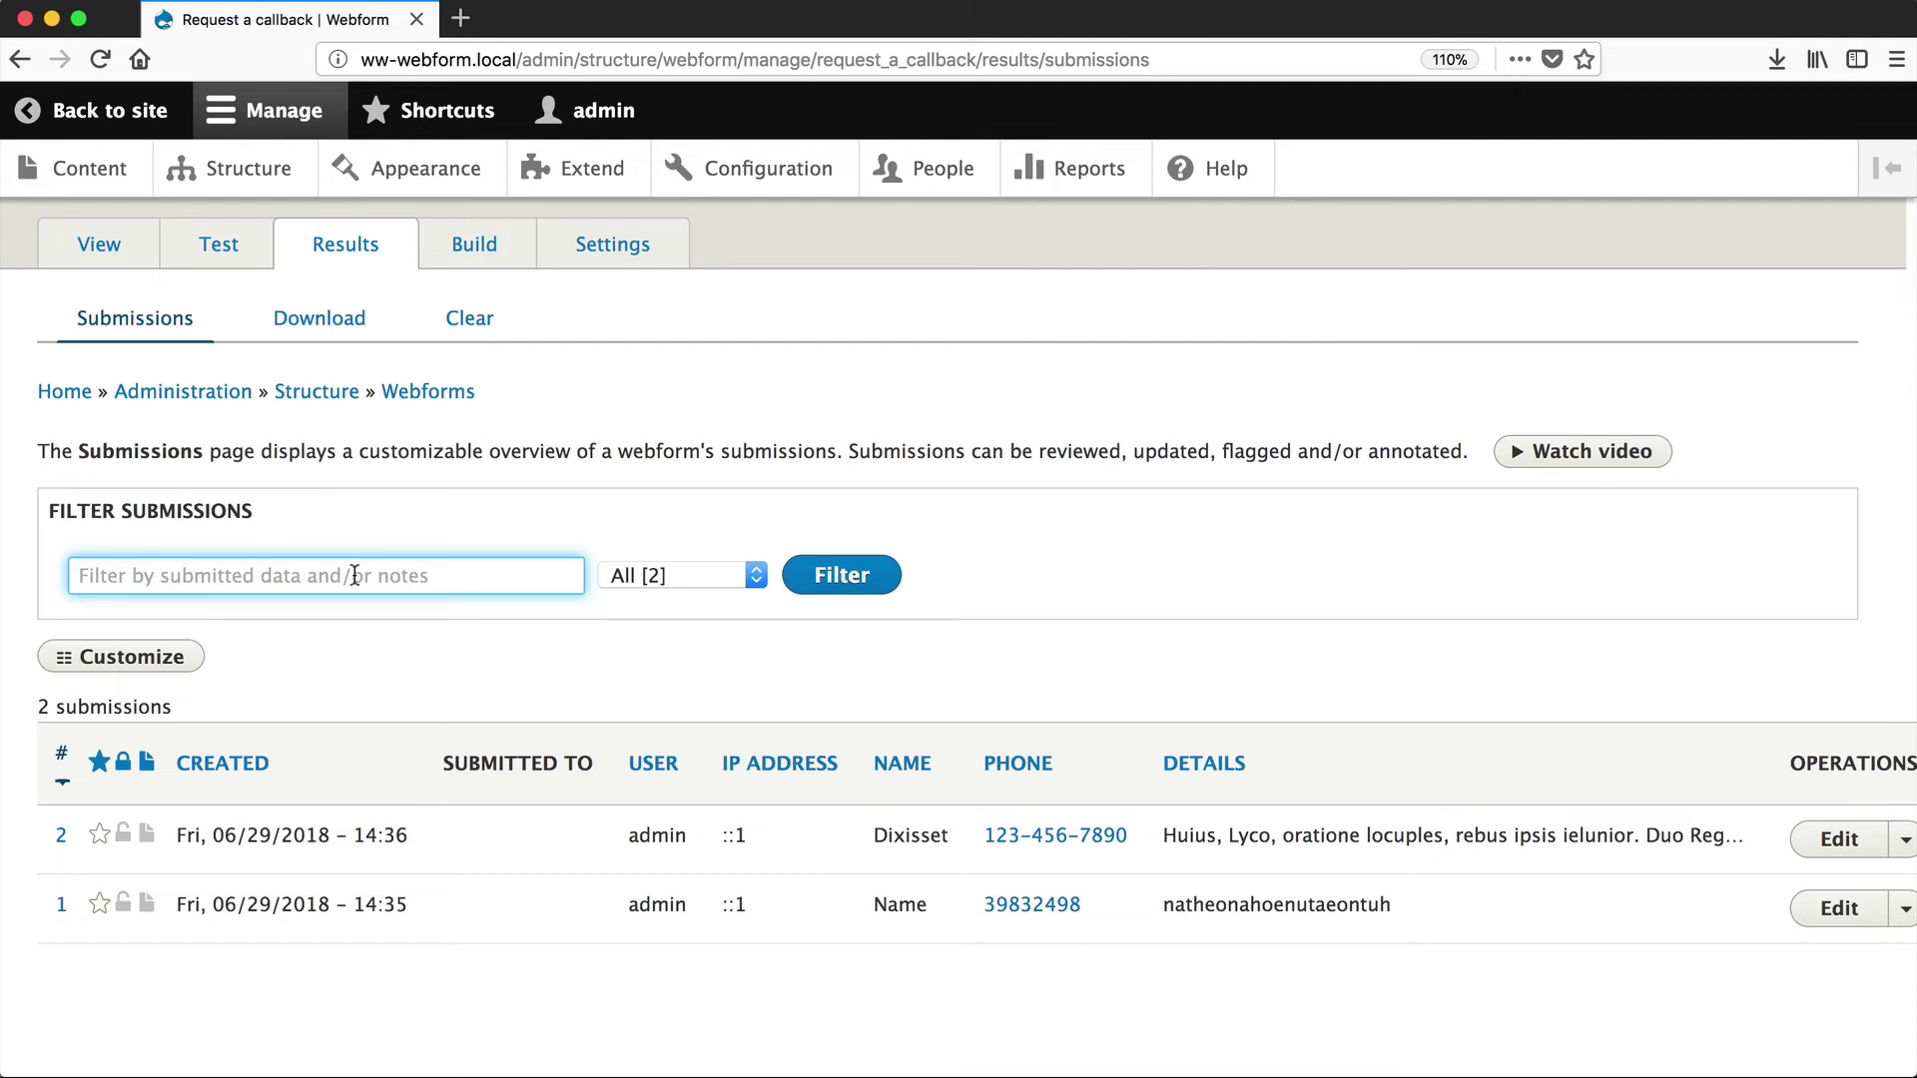
left_click(356, 638)
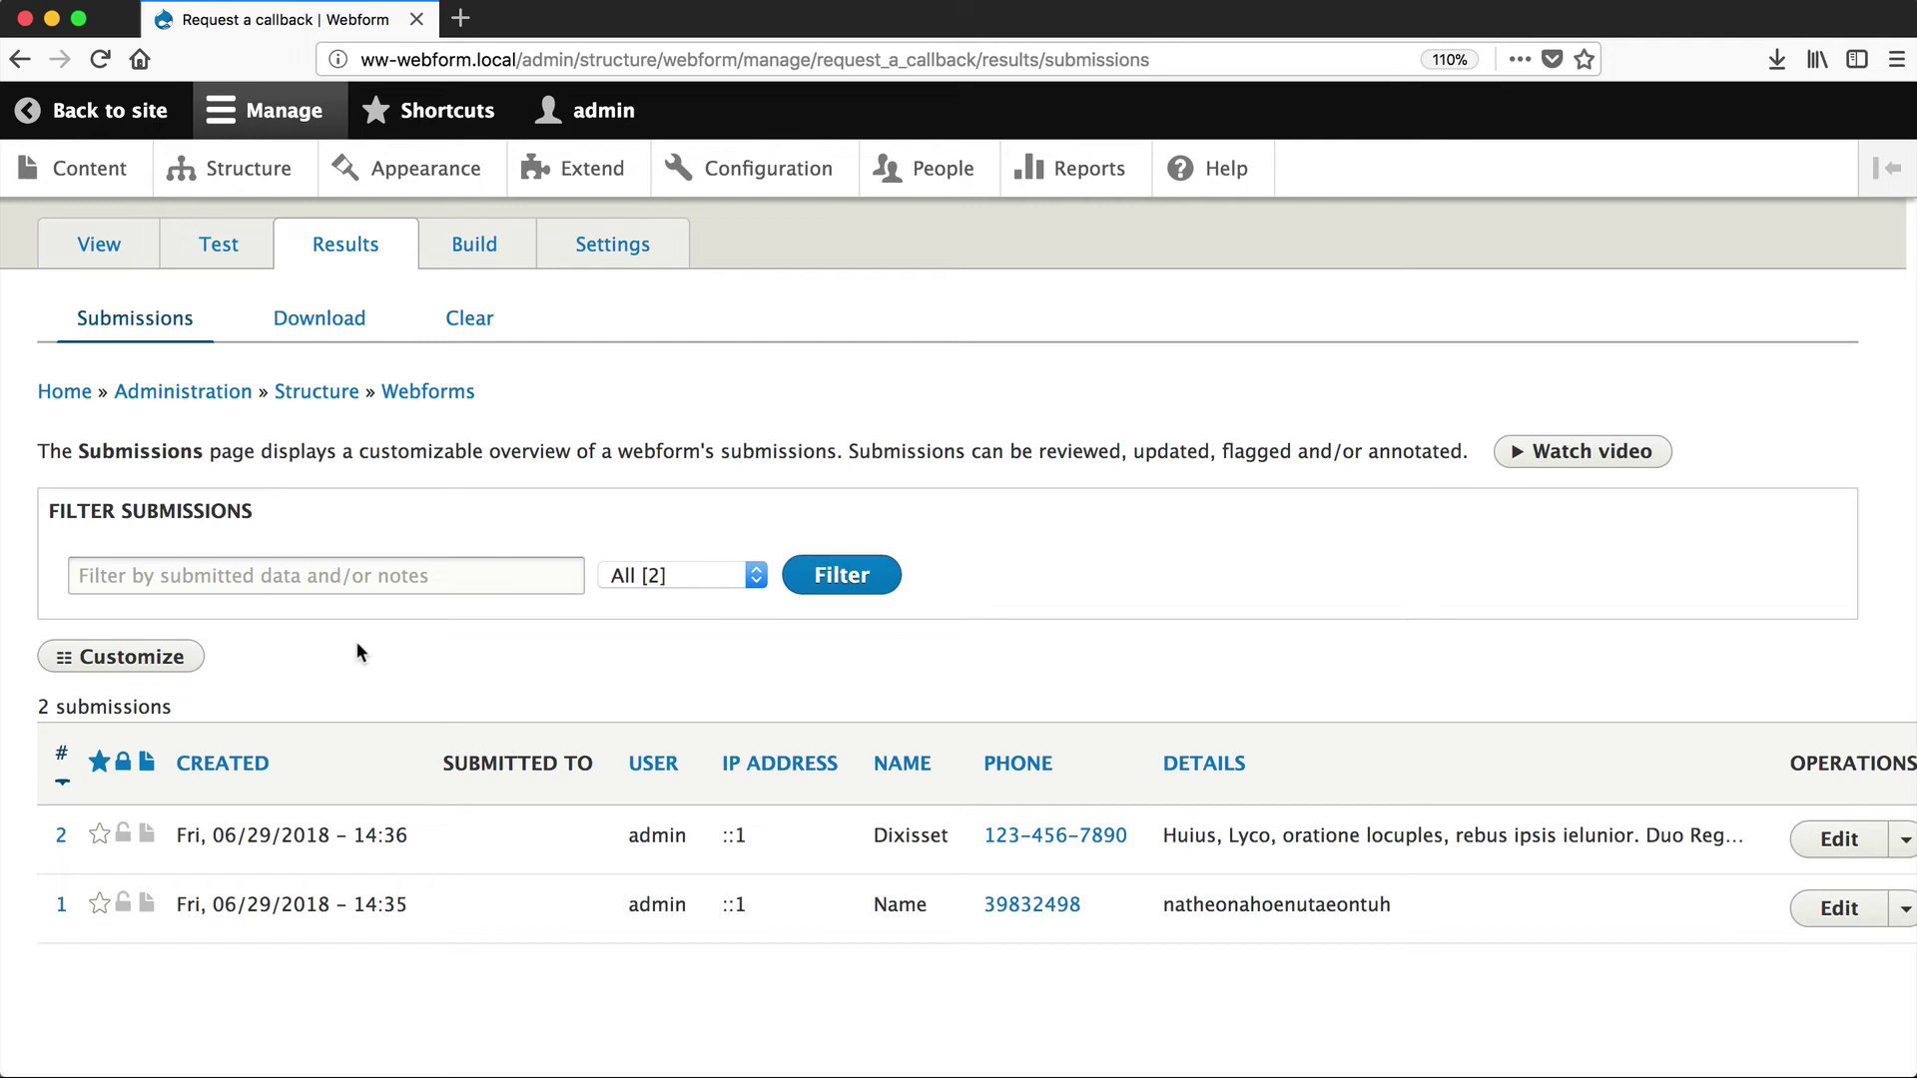
Step: Download an export file of the Request a callback submissions from Results
left_click(309, 320)
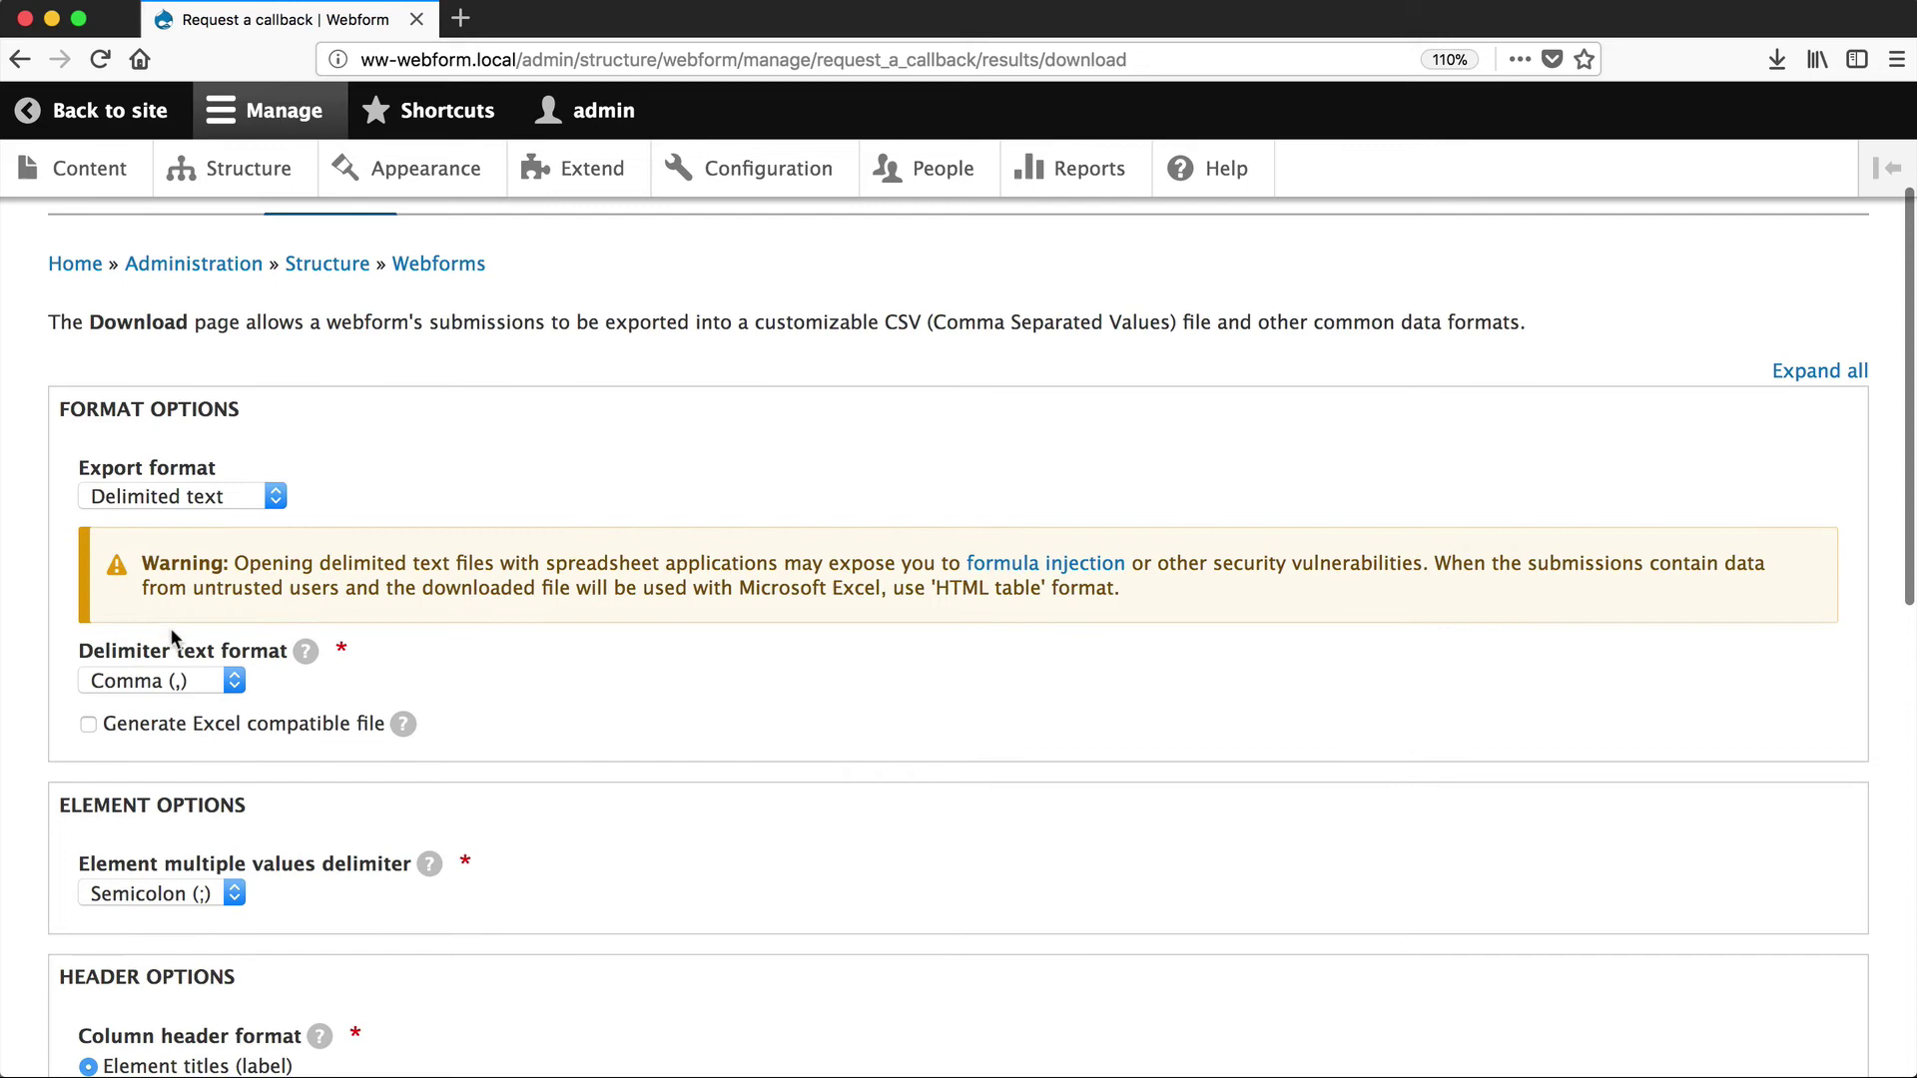
scroll(181, 690, "down", 5)
scroll(184, 699, "down", 6)
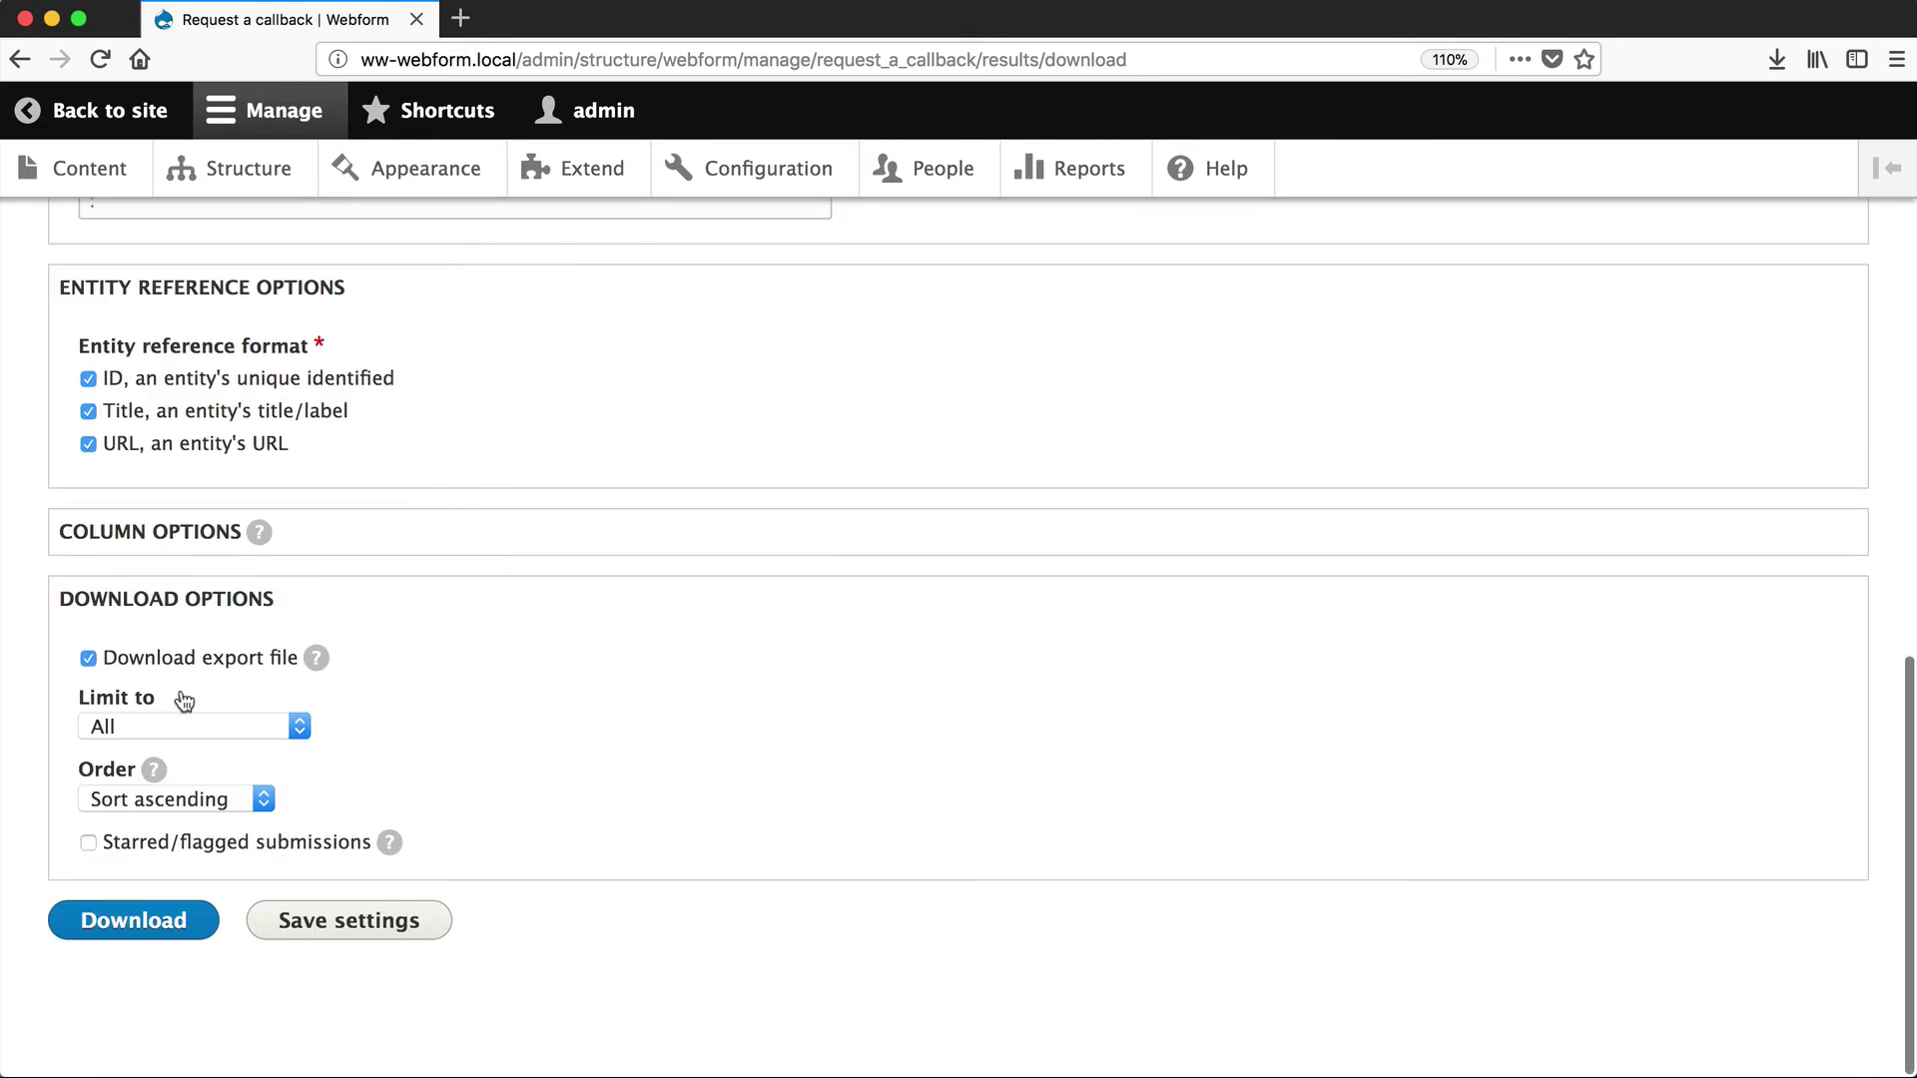
left_click(132, 920)
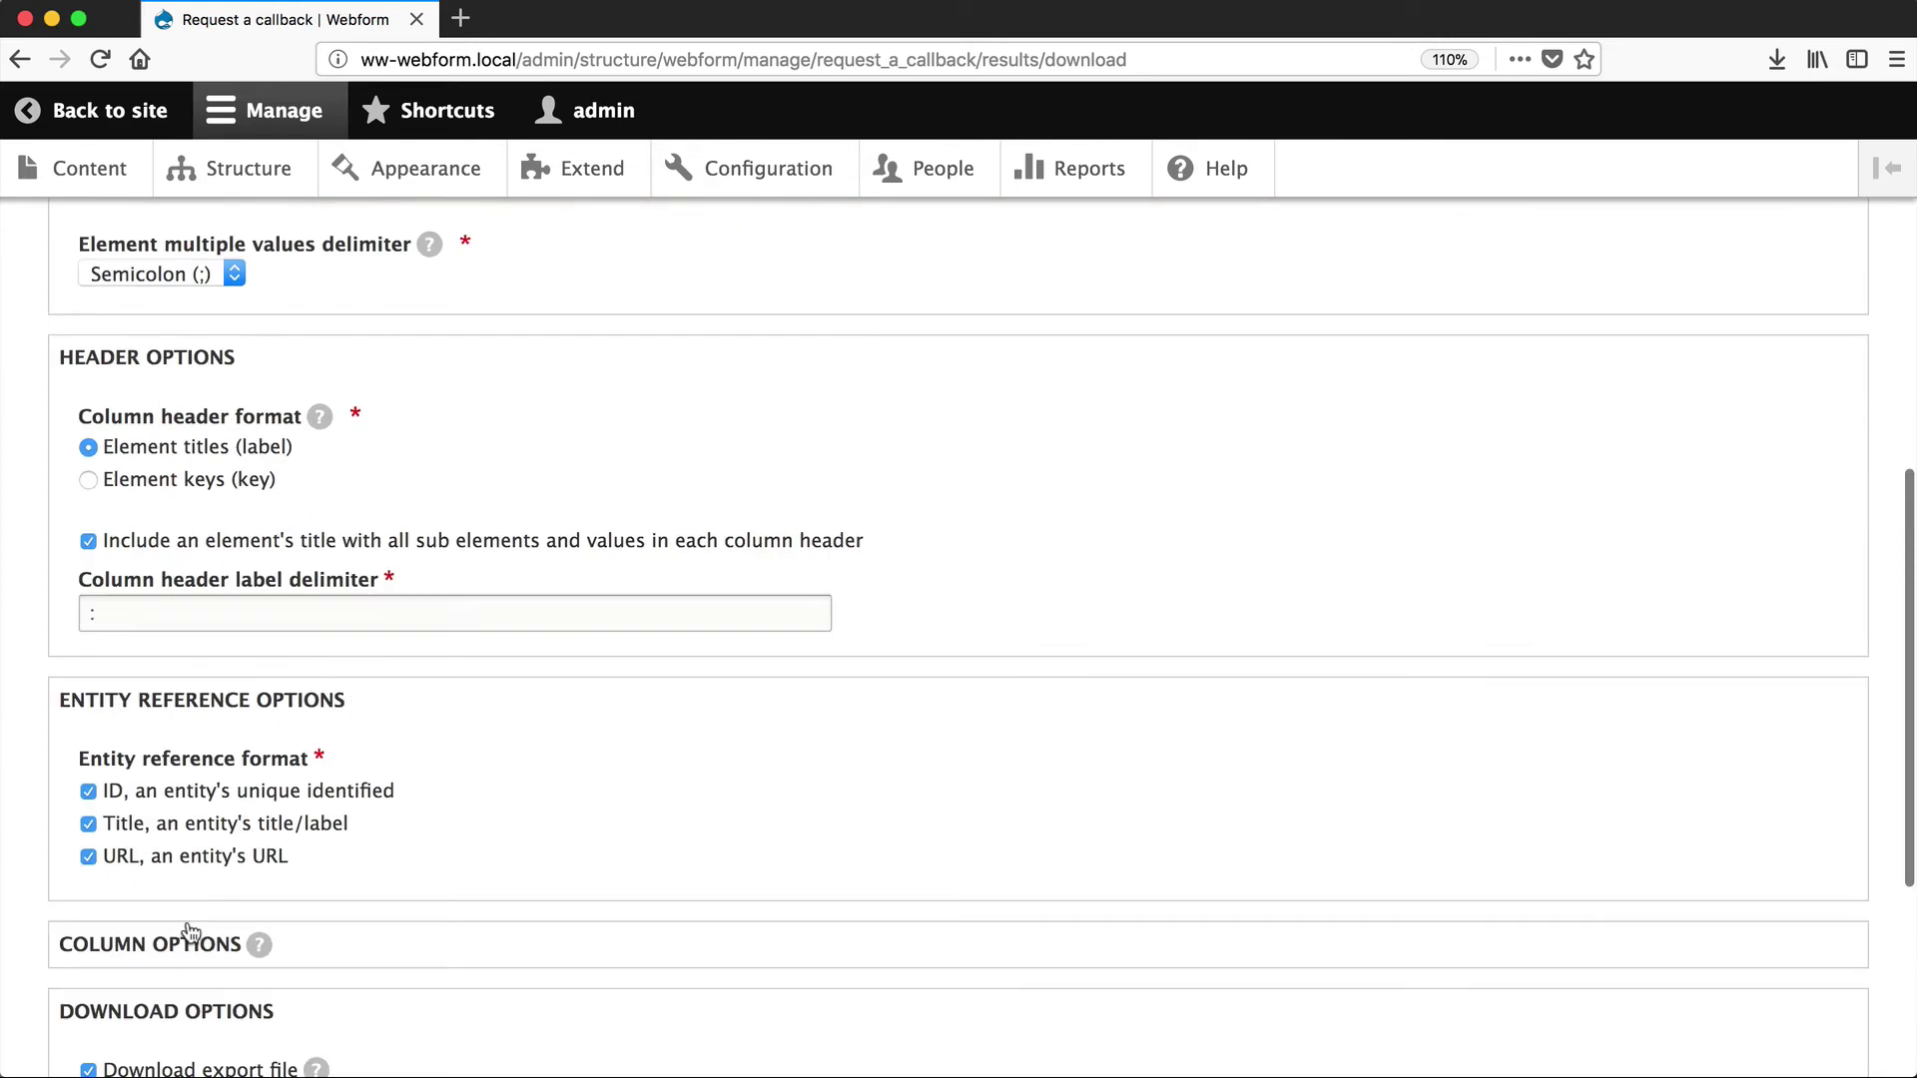
Step: Clear all of the form's test submissions and confirm the deletion
left_click(473, 426)
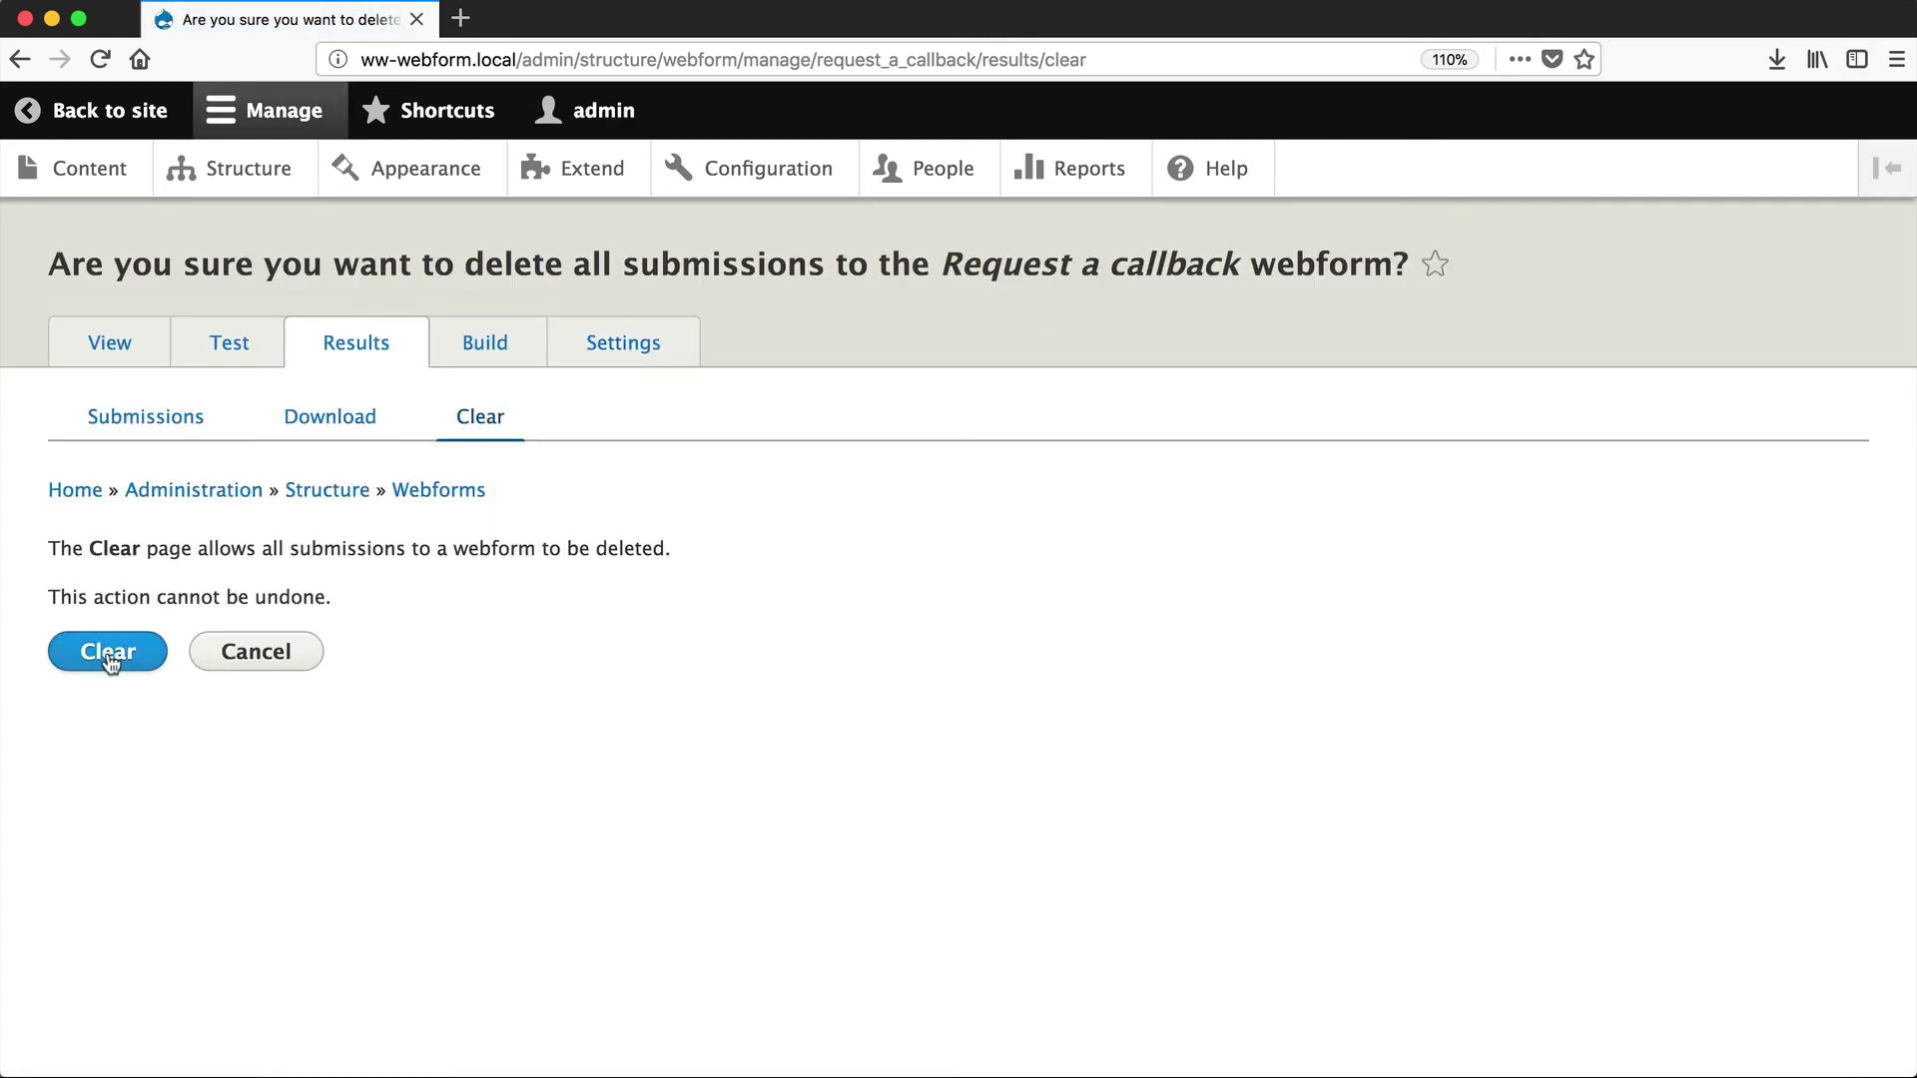
left_click(124, 414)
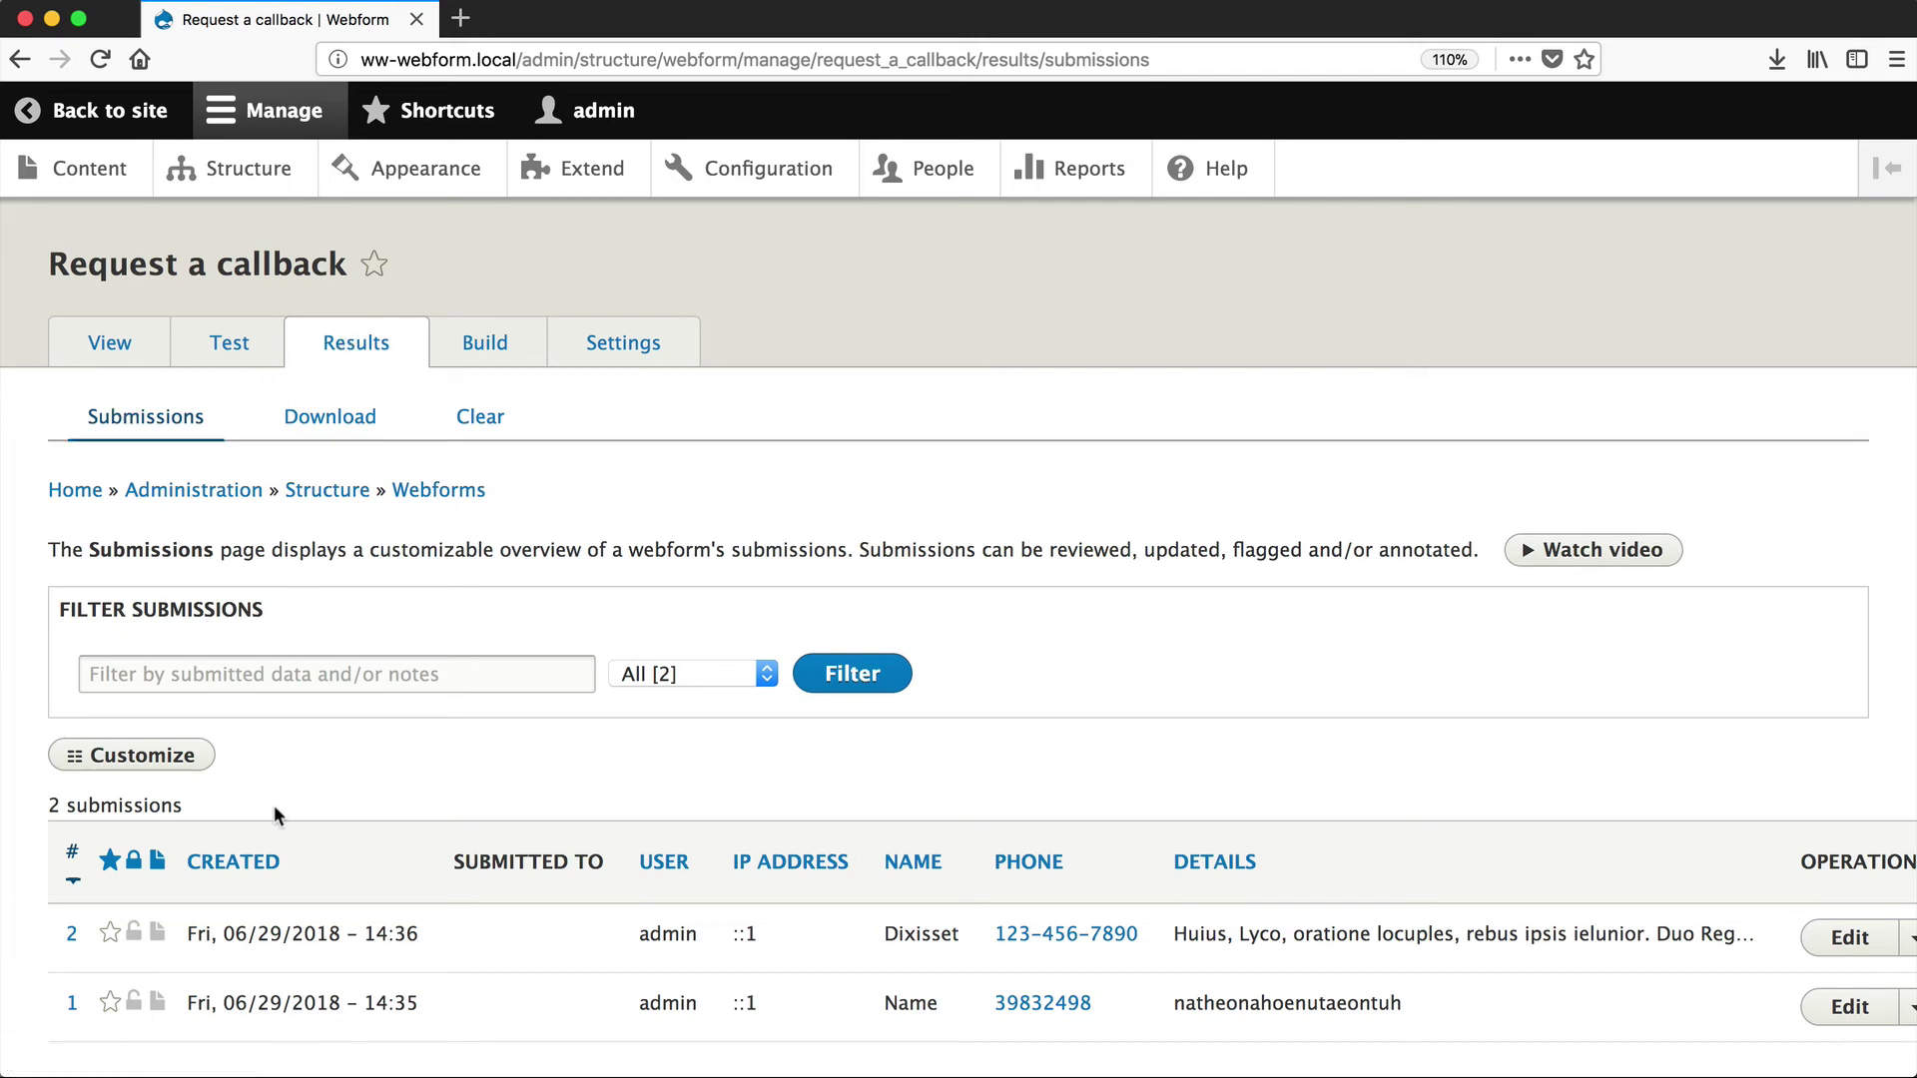
left_click(319, 429)
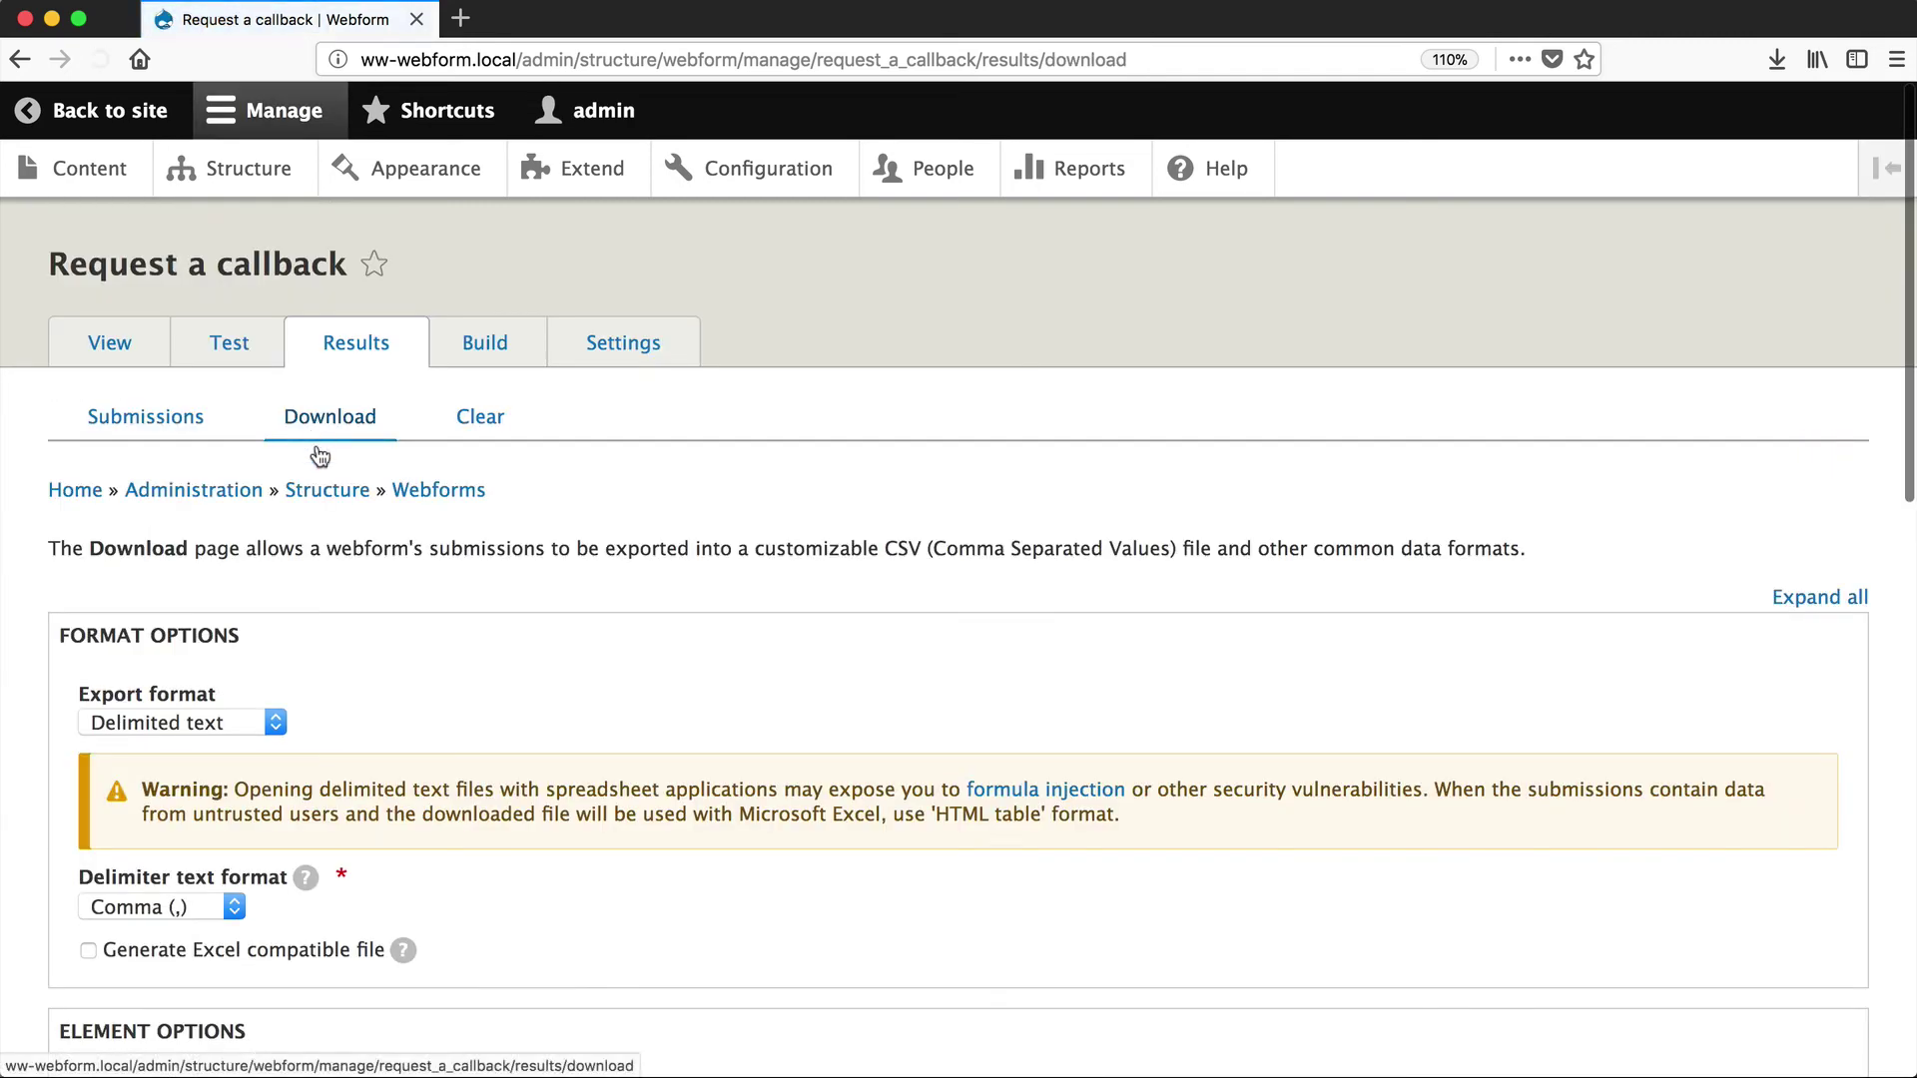
left_click(481, 425)
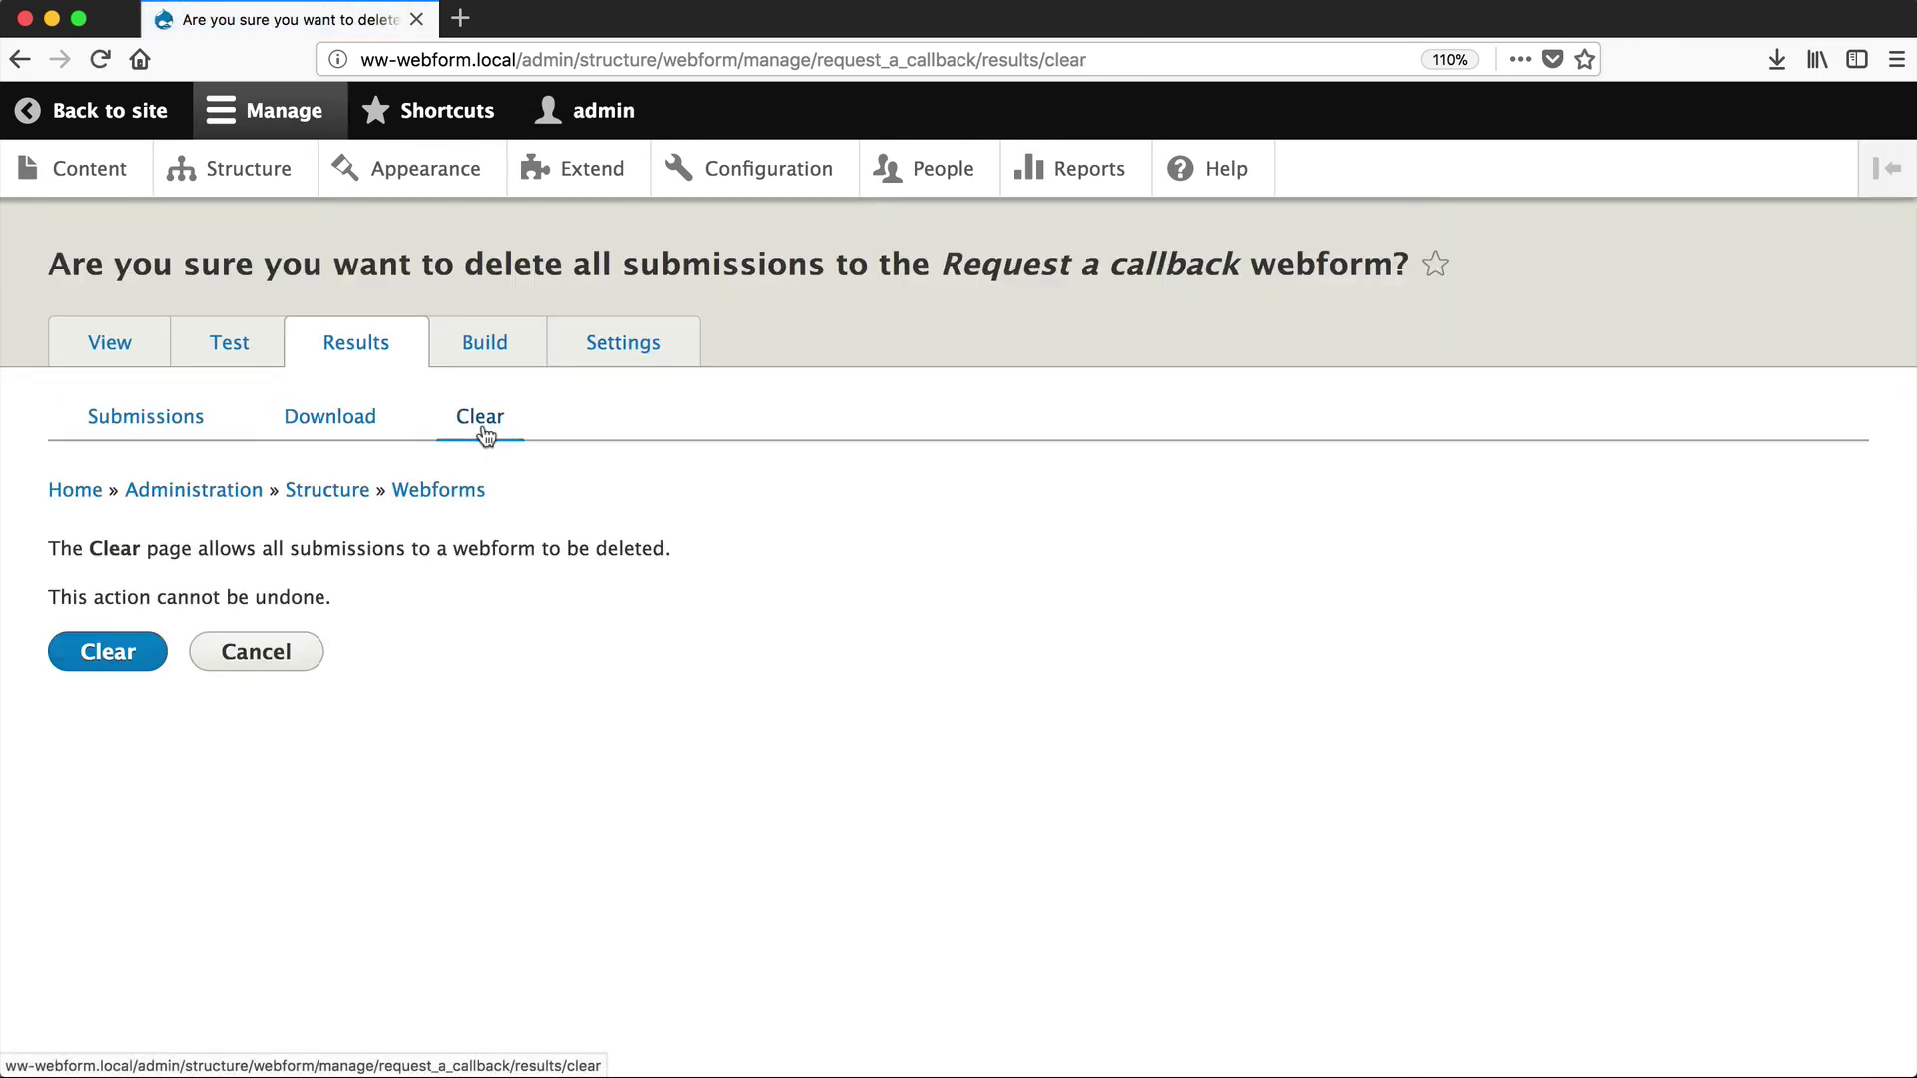
left_click(108, 344)
scroll(1163, 316, "down", 5)
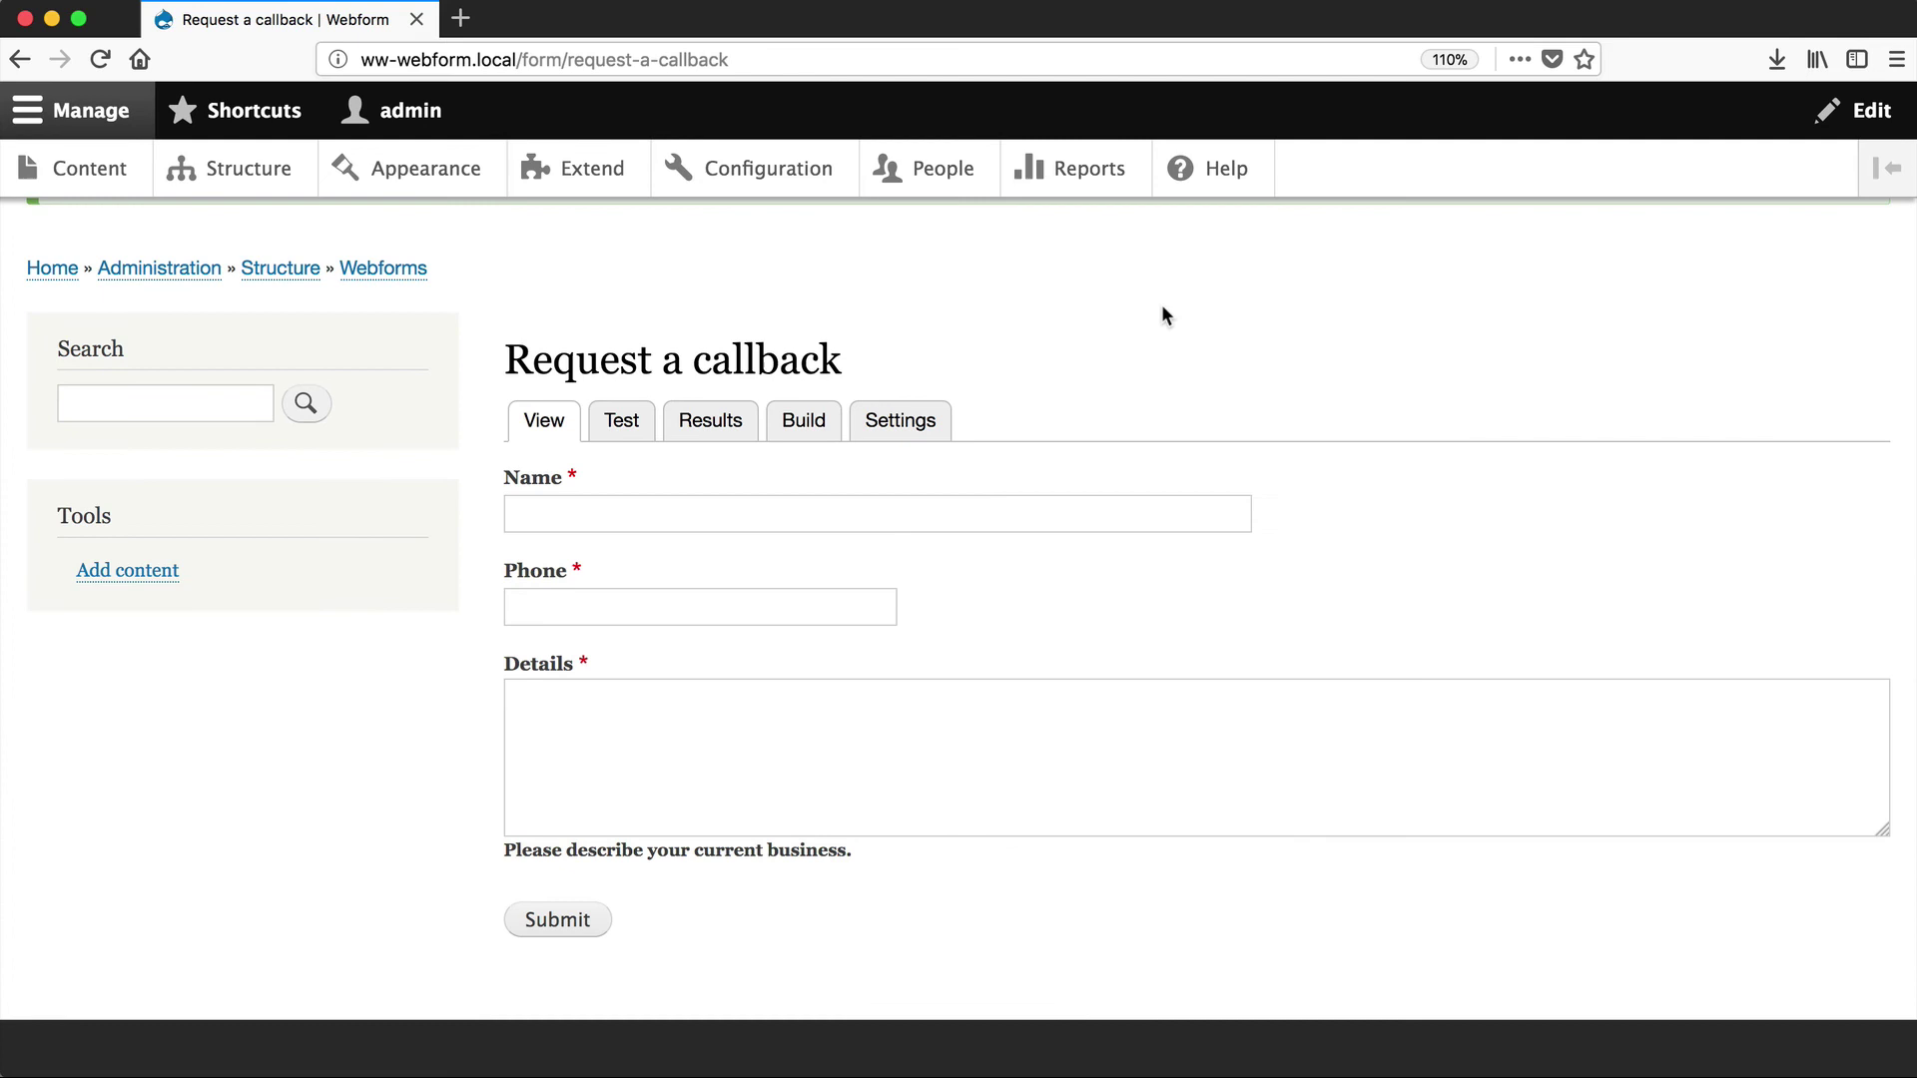